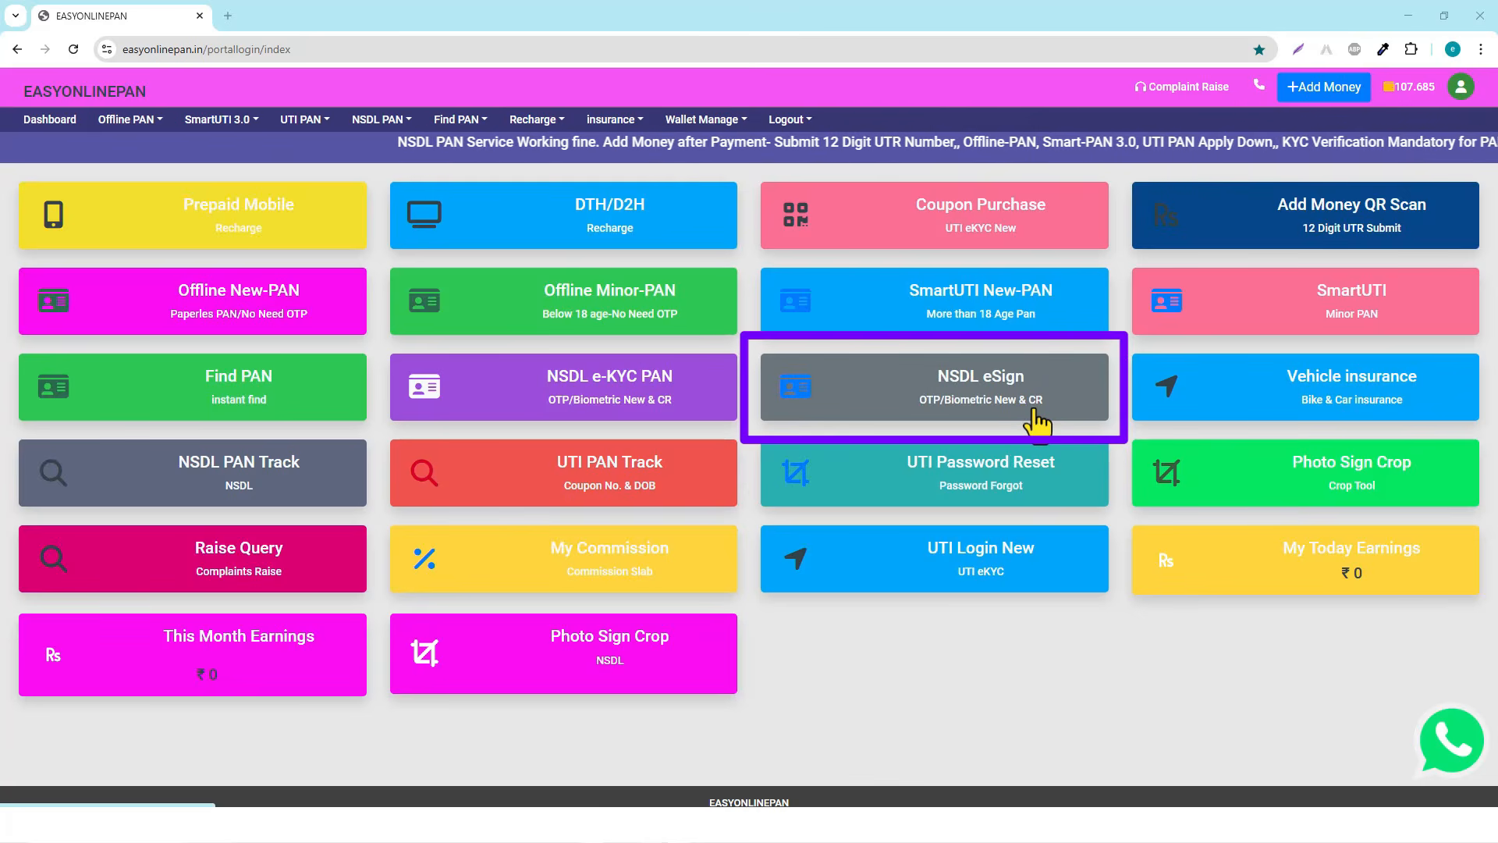
# Open the NSDL eSign PAN apply form and highlight the Failed, Pending and Auto Refunding notice wording
pyautogui.click(983, 404)
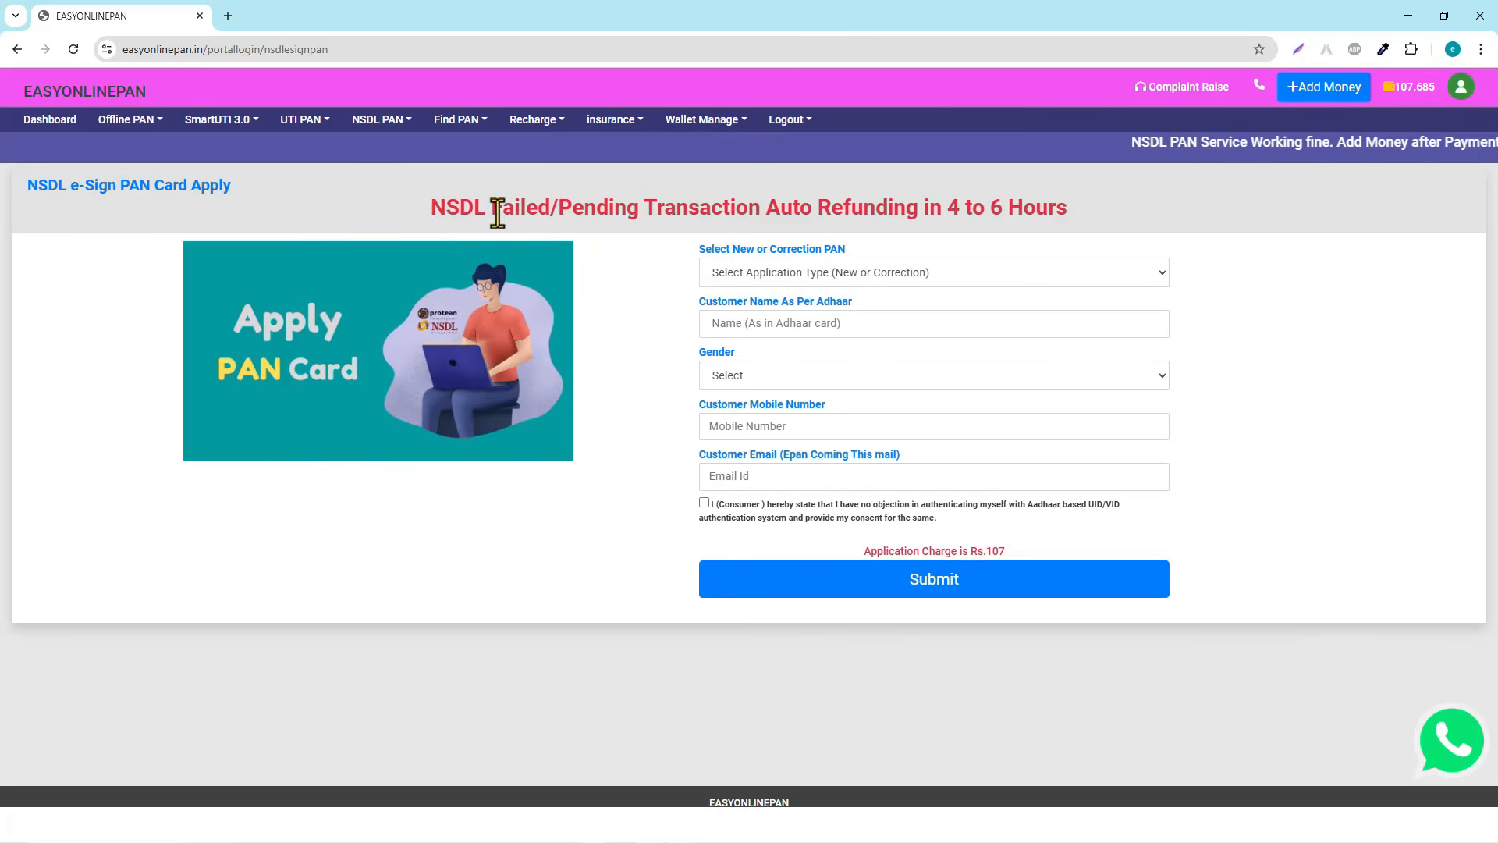
pyautogui.moveTo(433, 207); pyautogui.dragTo(550, 209)
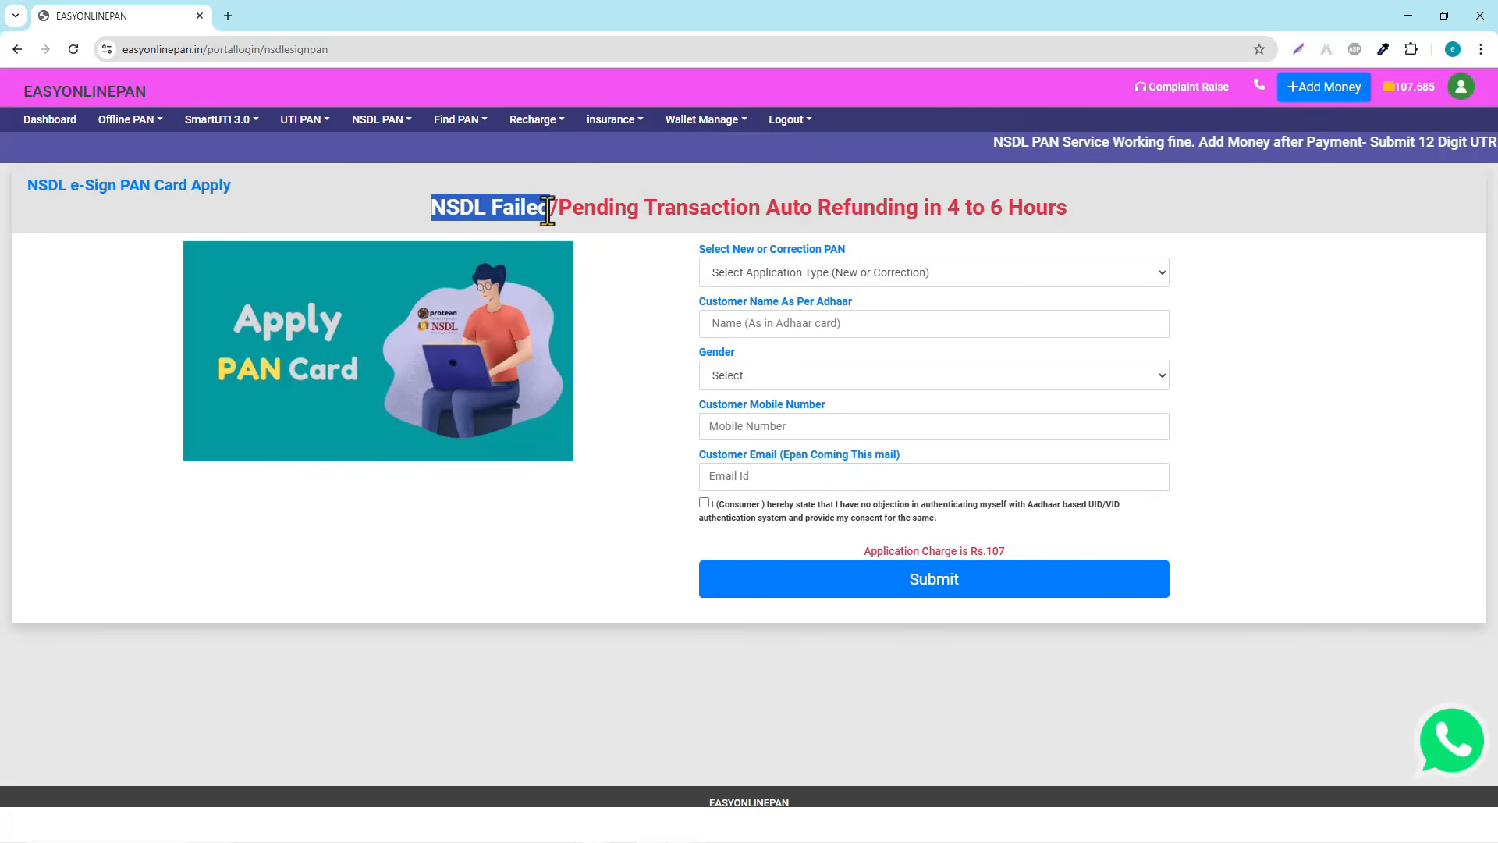
pyautogui.doubleClick(633, 210)
pyautogui.click(597, 209)
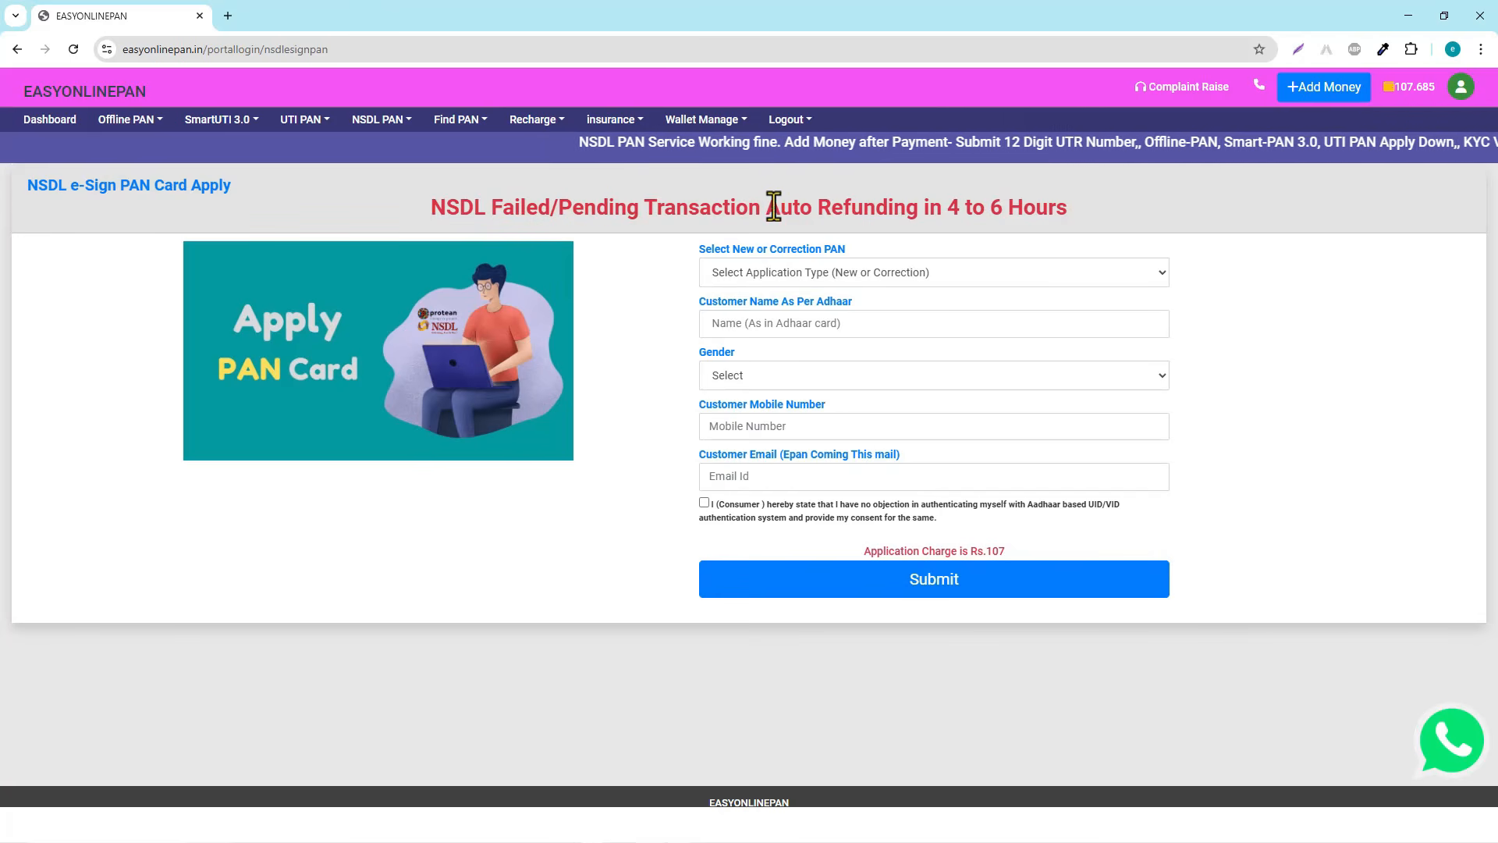
pyautogui.moveTo(766, 208); pyautogui.dragTo(1008, 217)
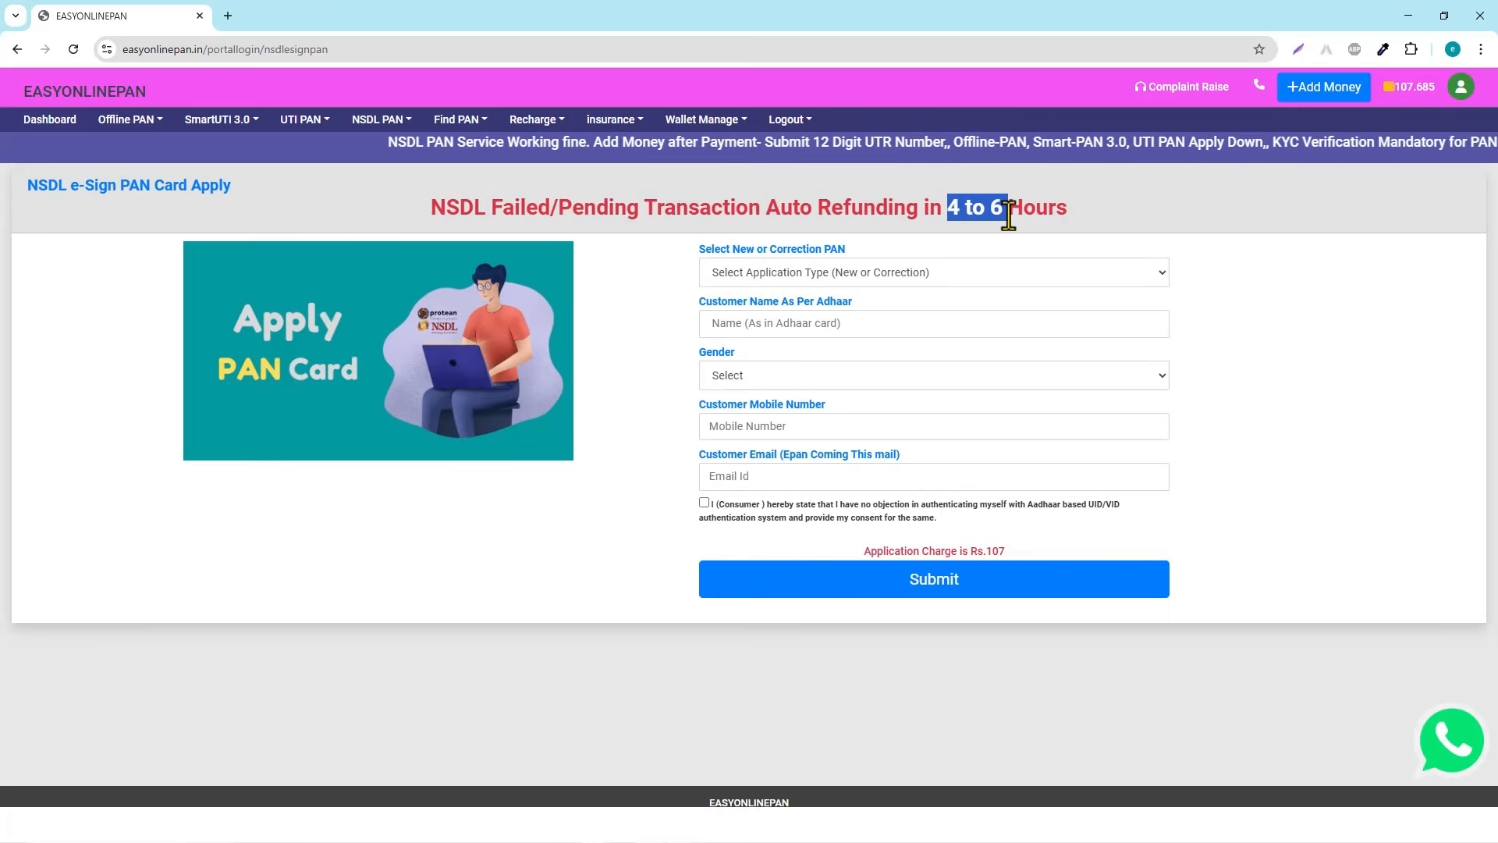
pyautogui.click(1113, 213)
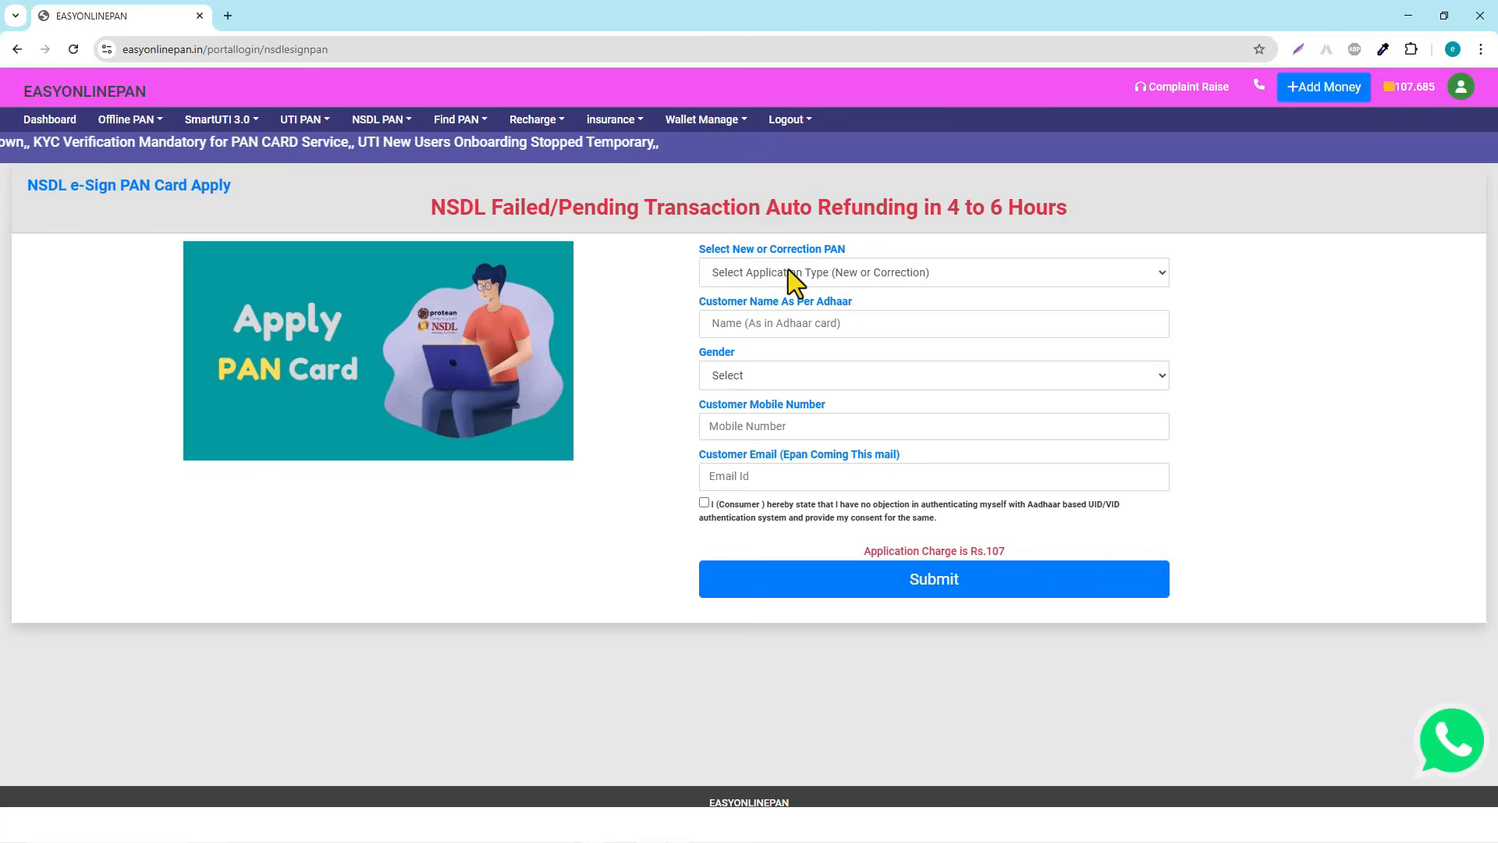
# Choose Correction PAN Application and set the applicant's gender to Female
pyautogui.click(849, 271)
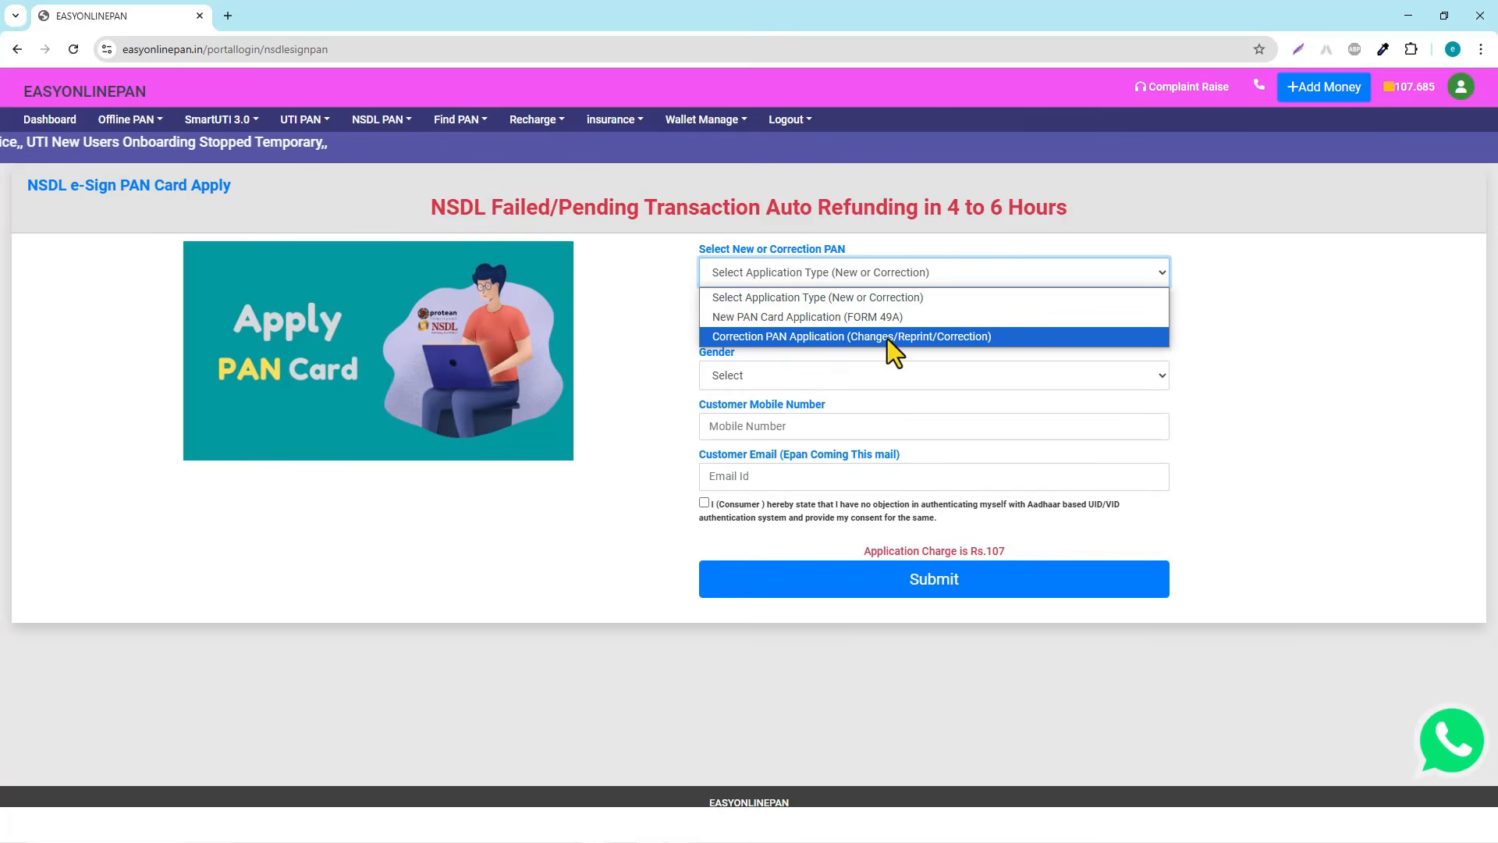
pyautogui.click(799, 337)
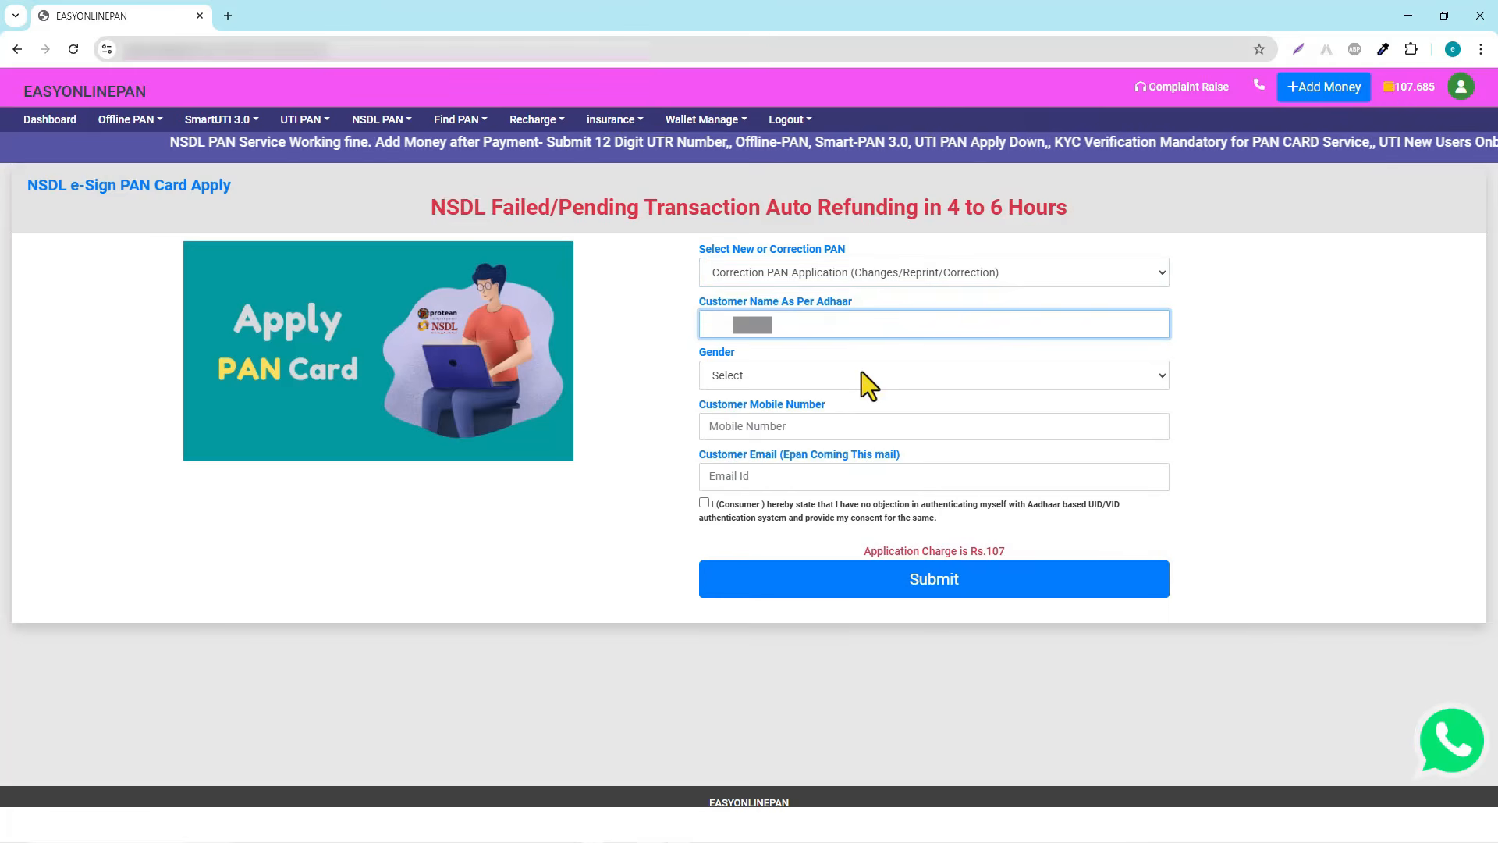
pyautogui.click(770, 386)
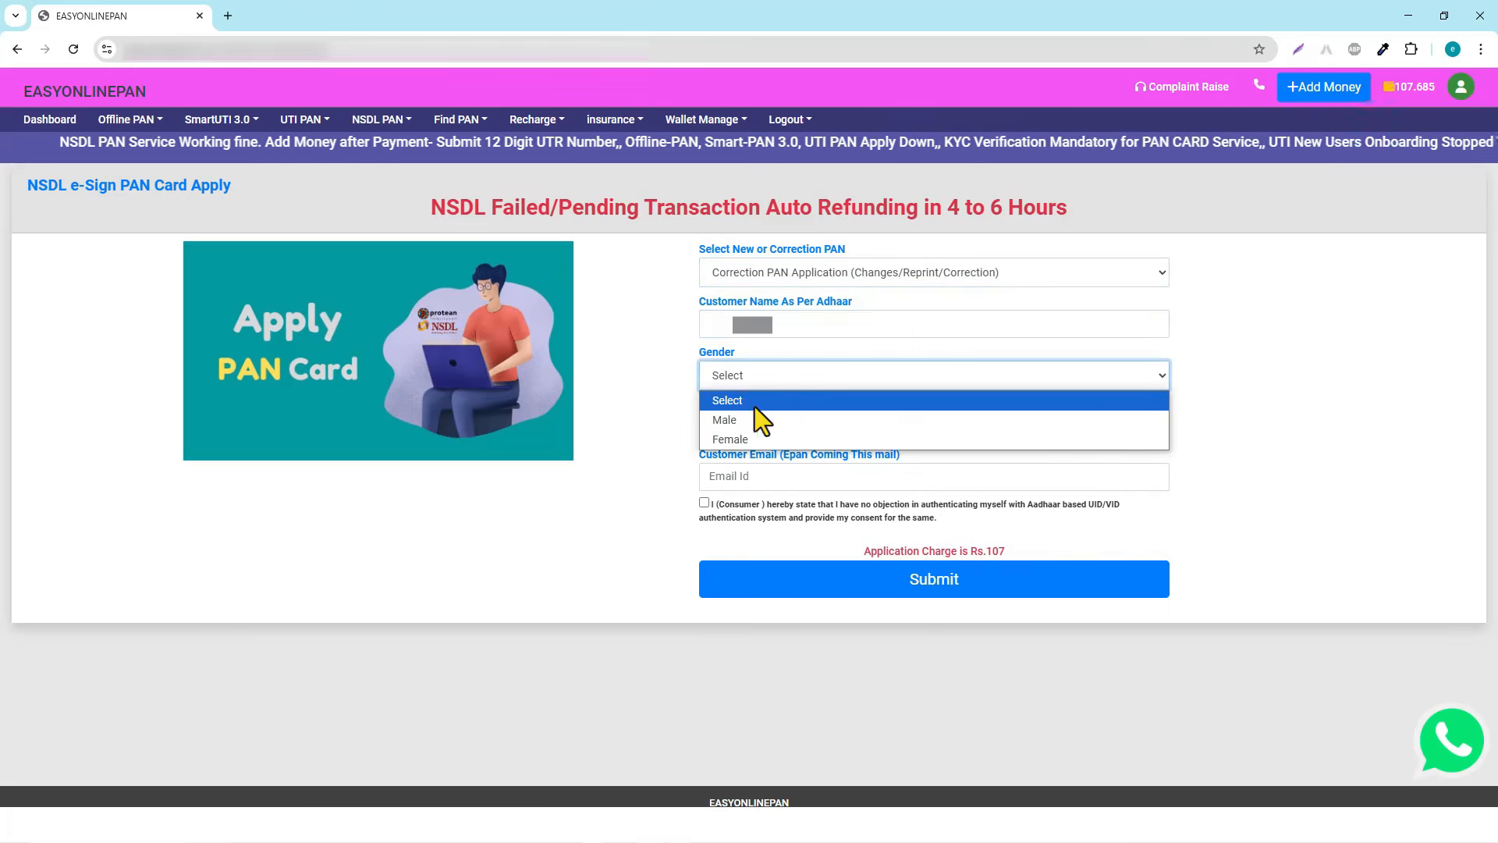
pyautogui.click(736, 435)
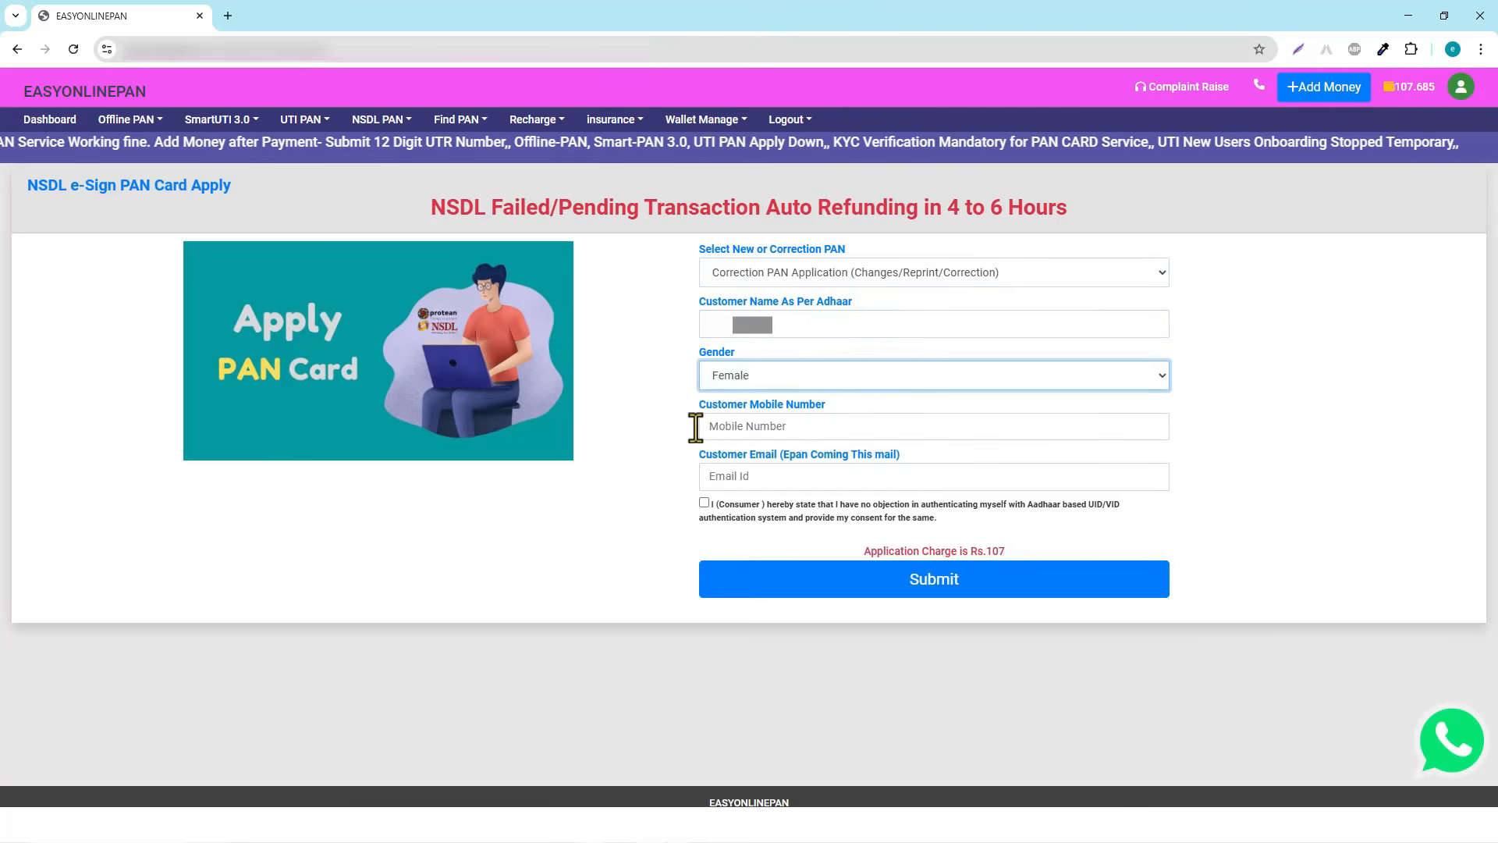
# Enter the customer's mobile number and e-mail, give Aadhaar consent, and submit the form
pyautogui.click(779, 427)
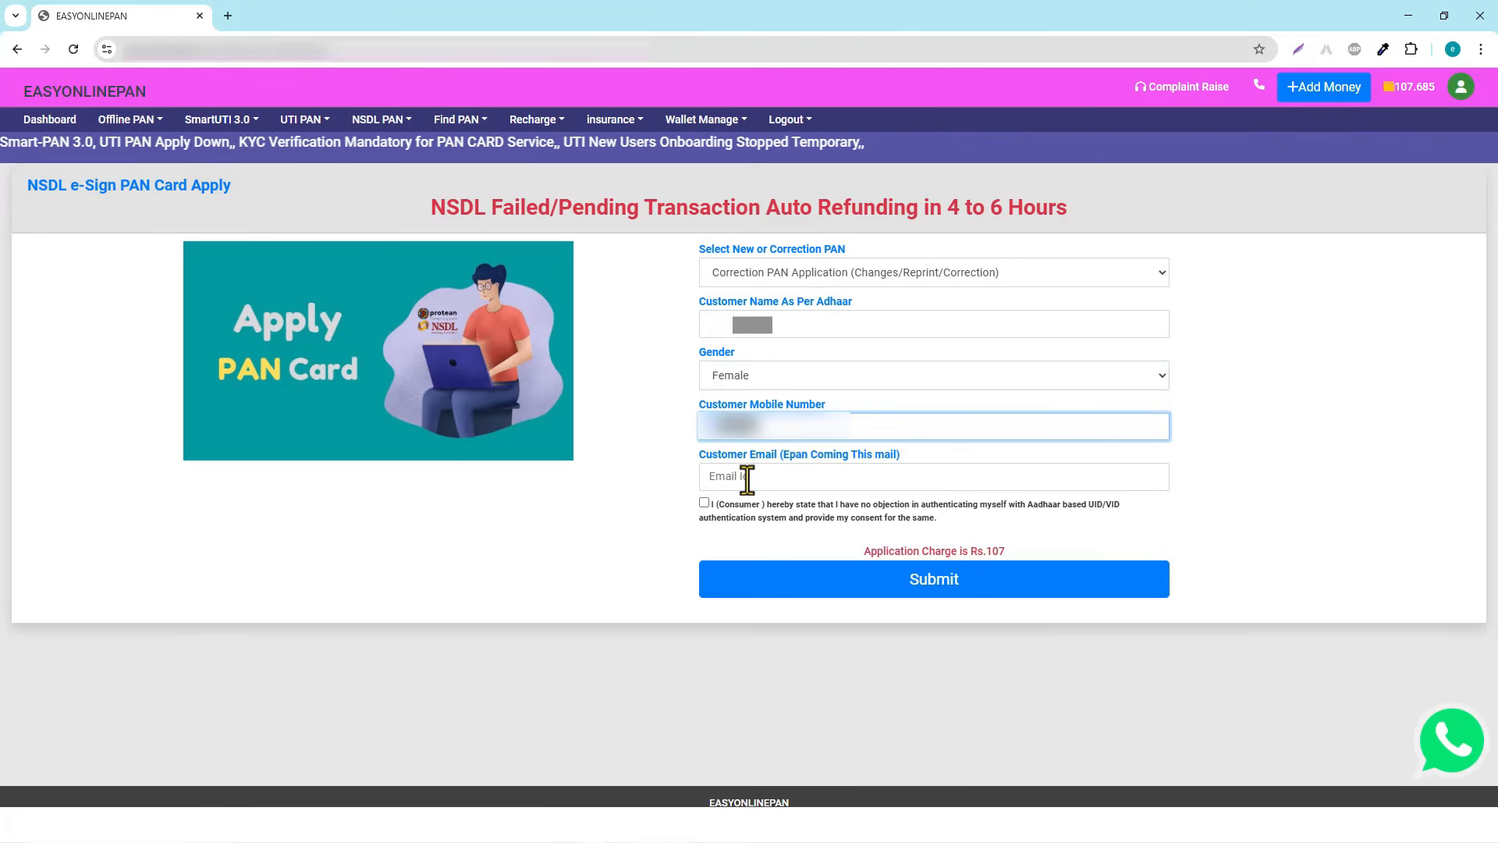
pyautogui.hotkey('ctrl', 'a')
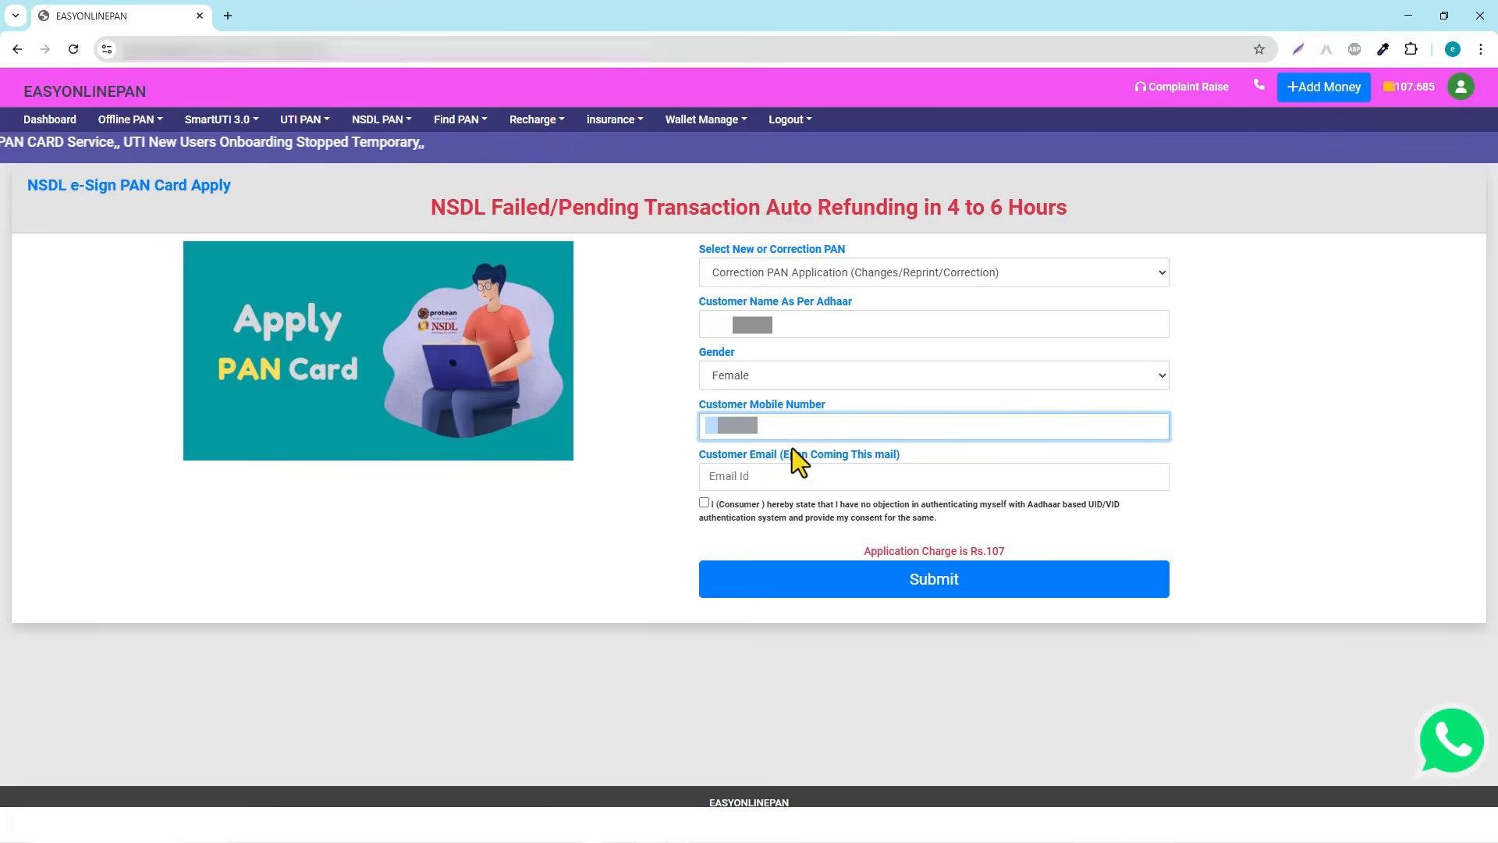
pyautogui.click(866, 482)
pyautogui.hotkey('ctrl', 'v')
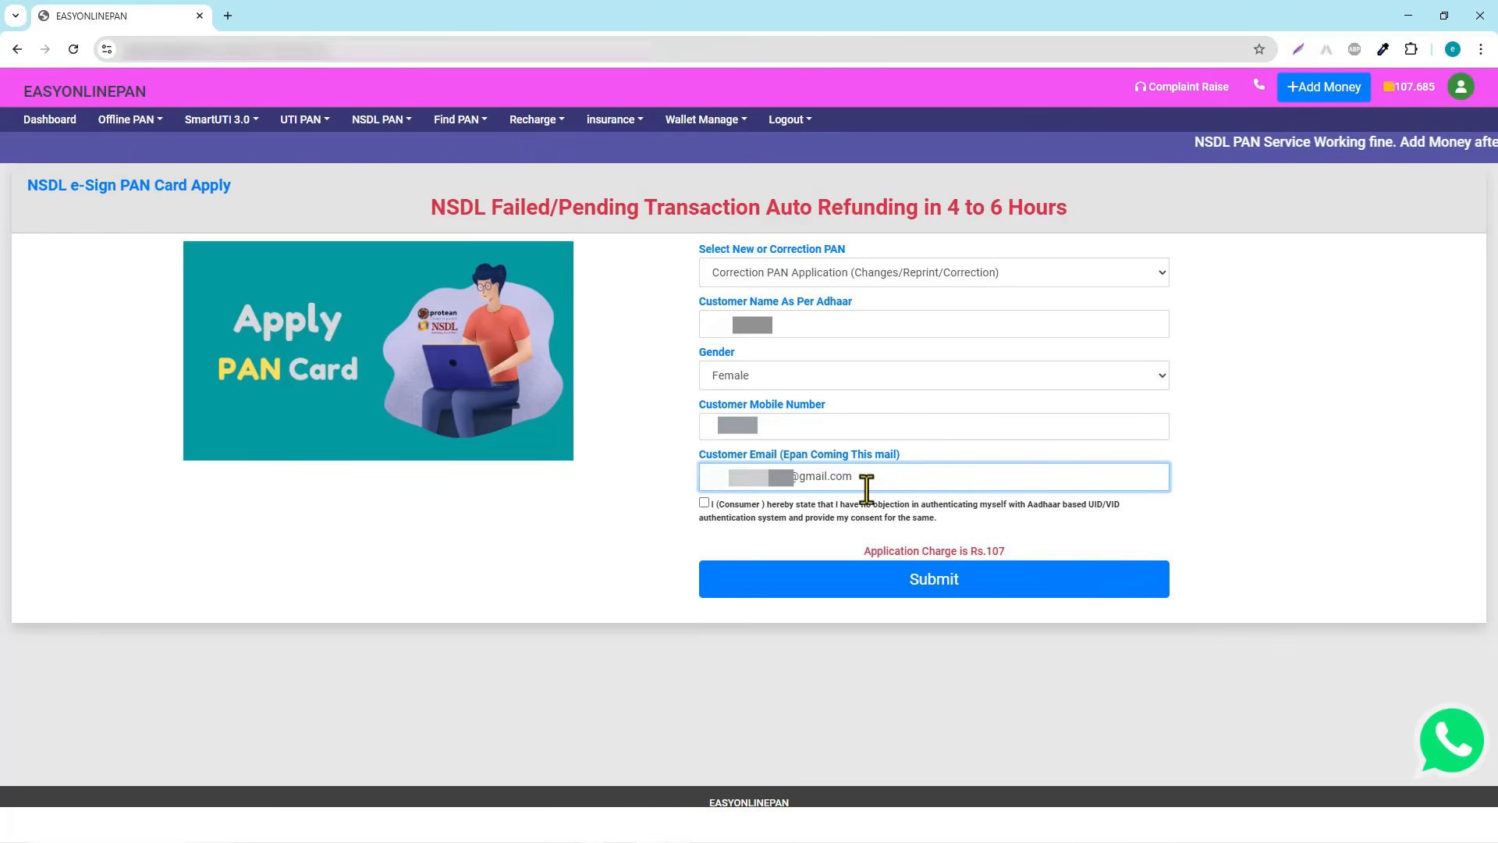
pyautogui.click(705, 502)
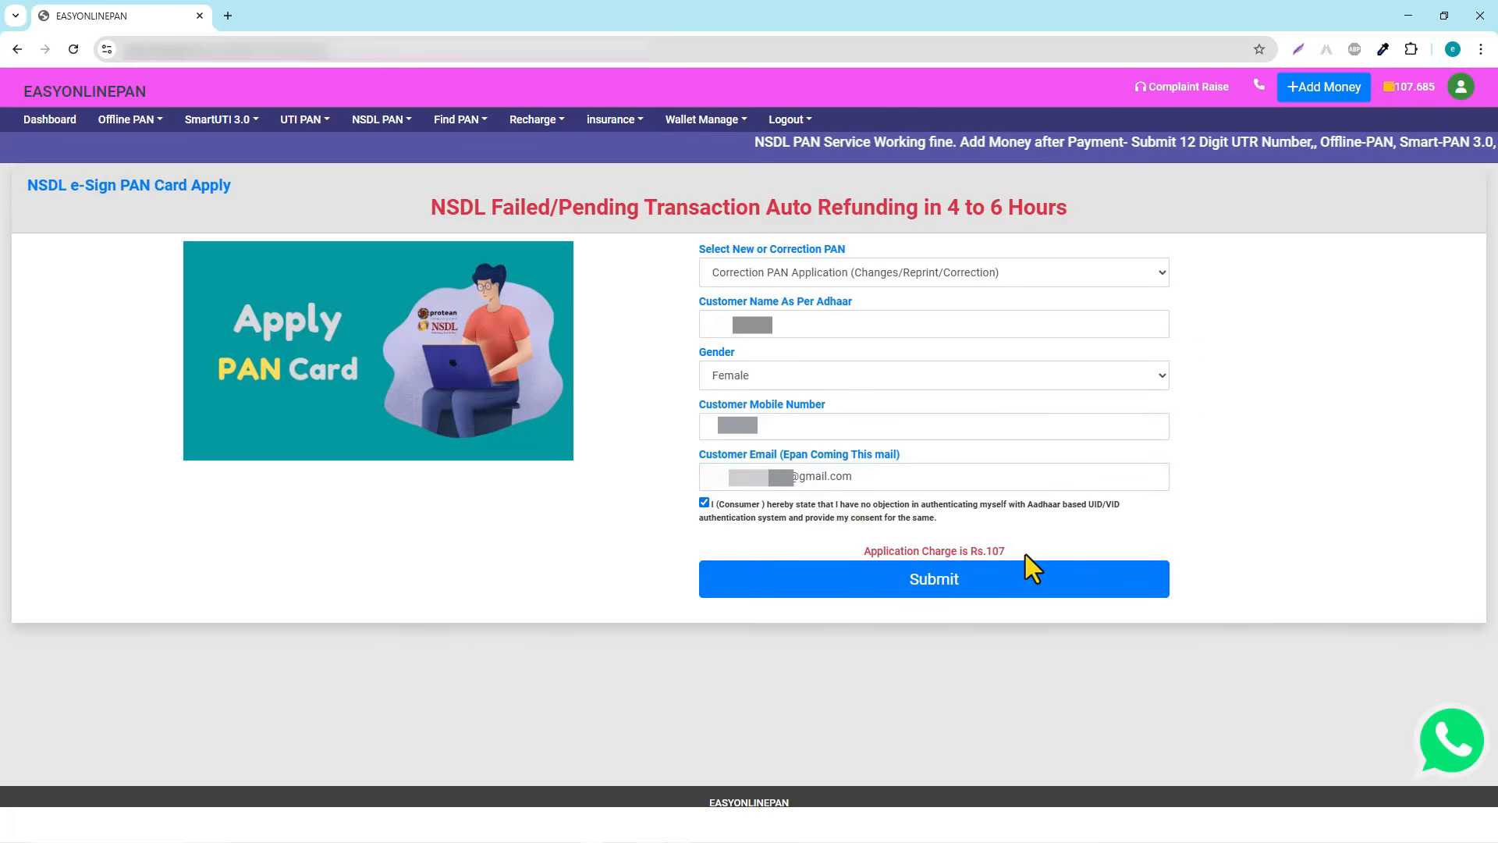
pyautogui.click(931, 583)
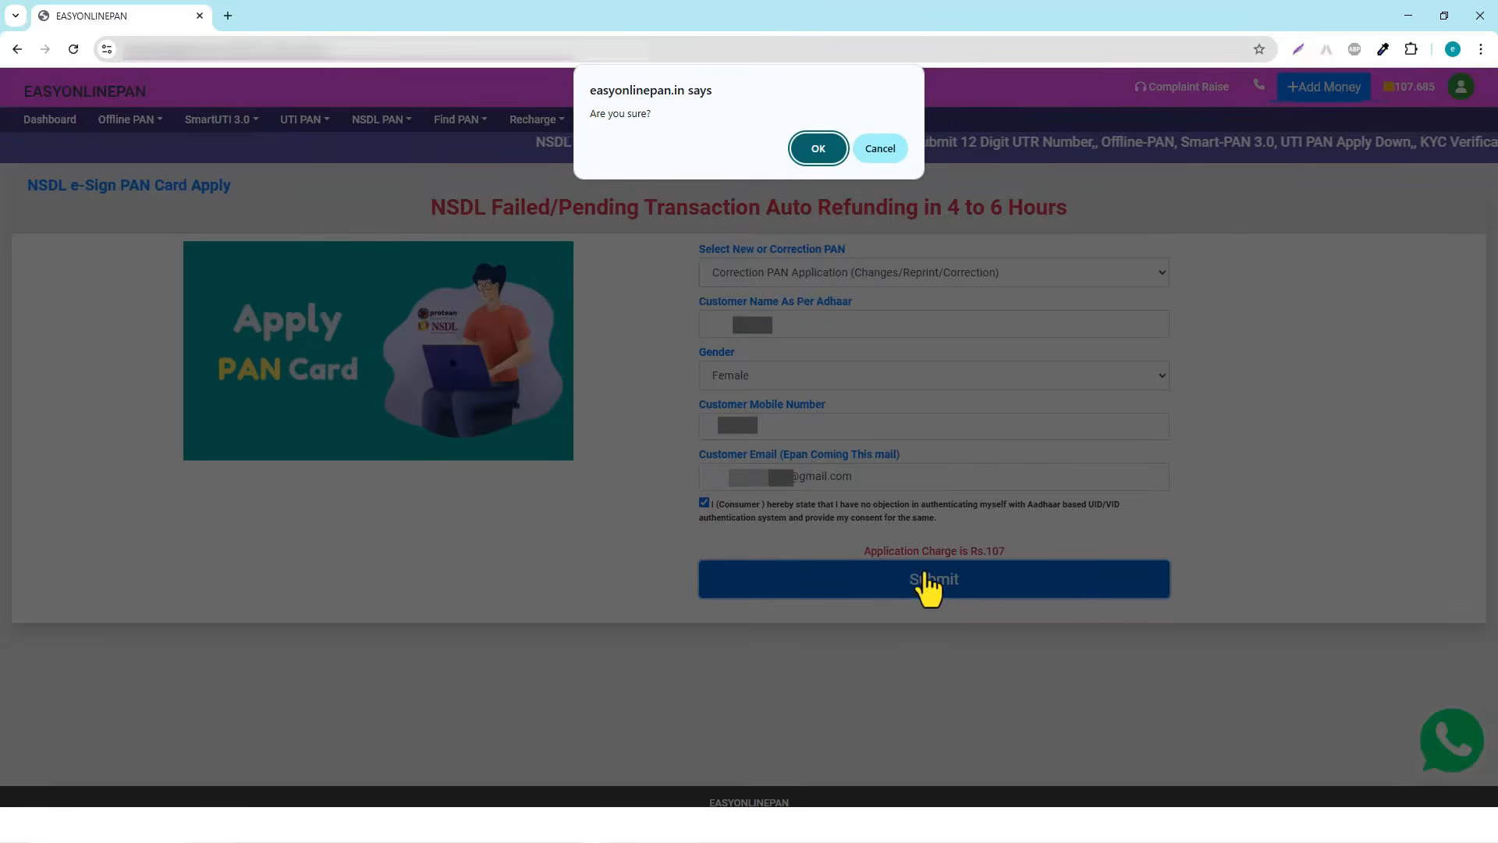
# Confirm the submission, accept location monitoring, and select the registered Mobile Number field
pyautogui.click(815, 149)
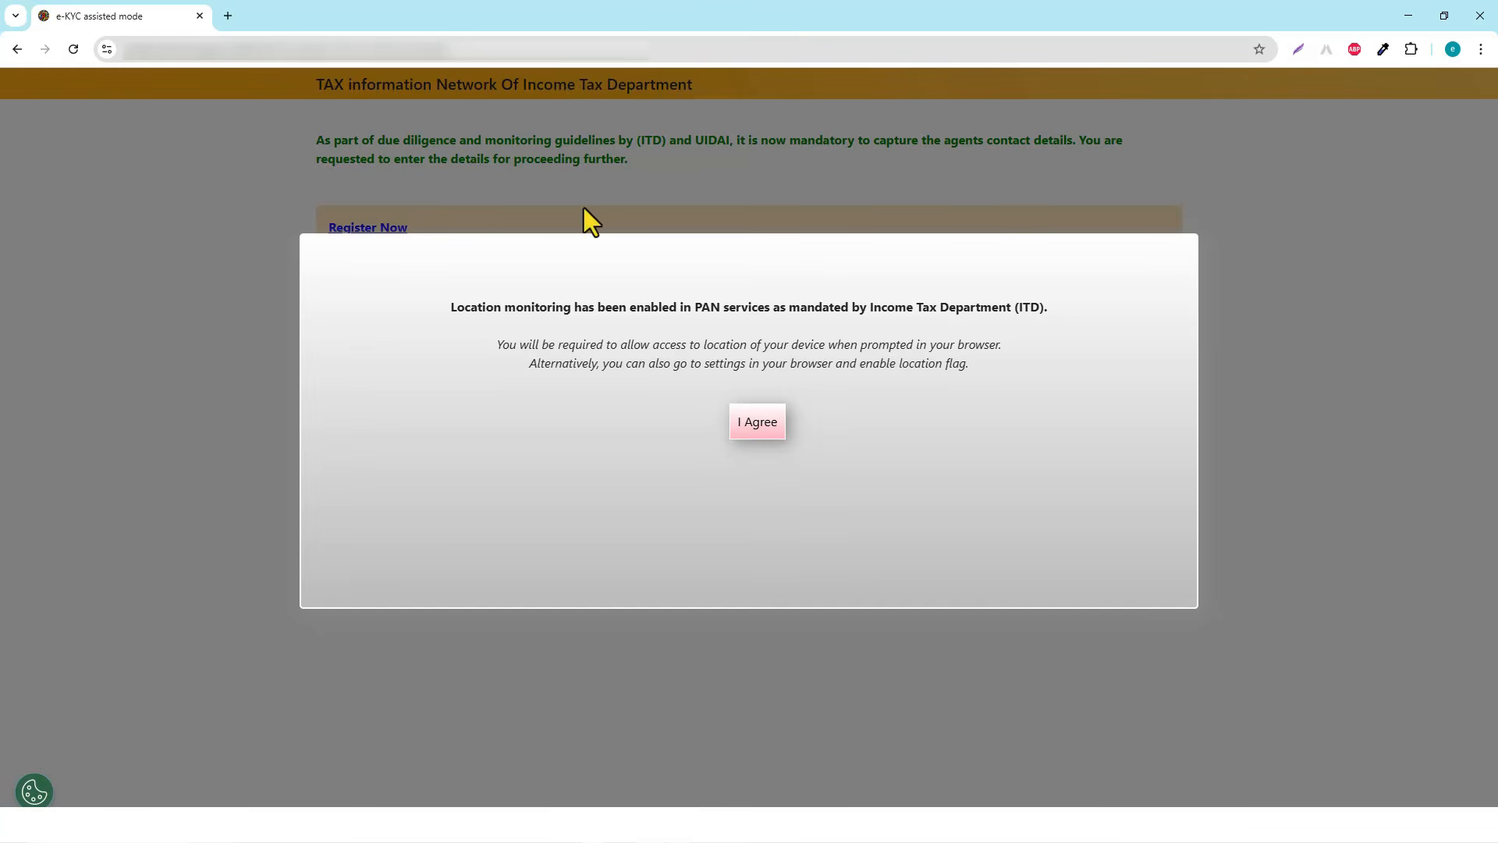
pyautogui.click(750, 426)
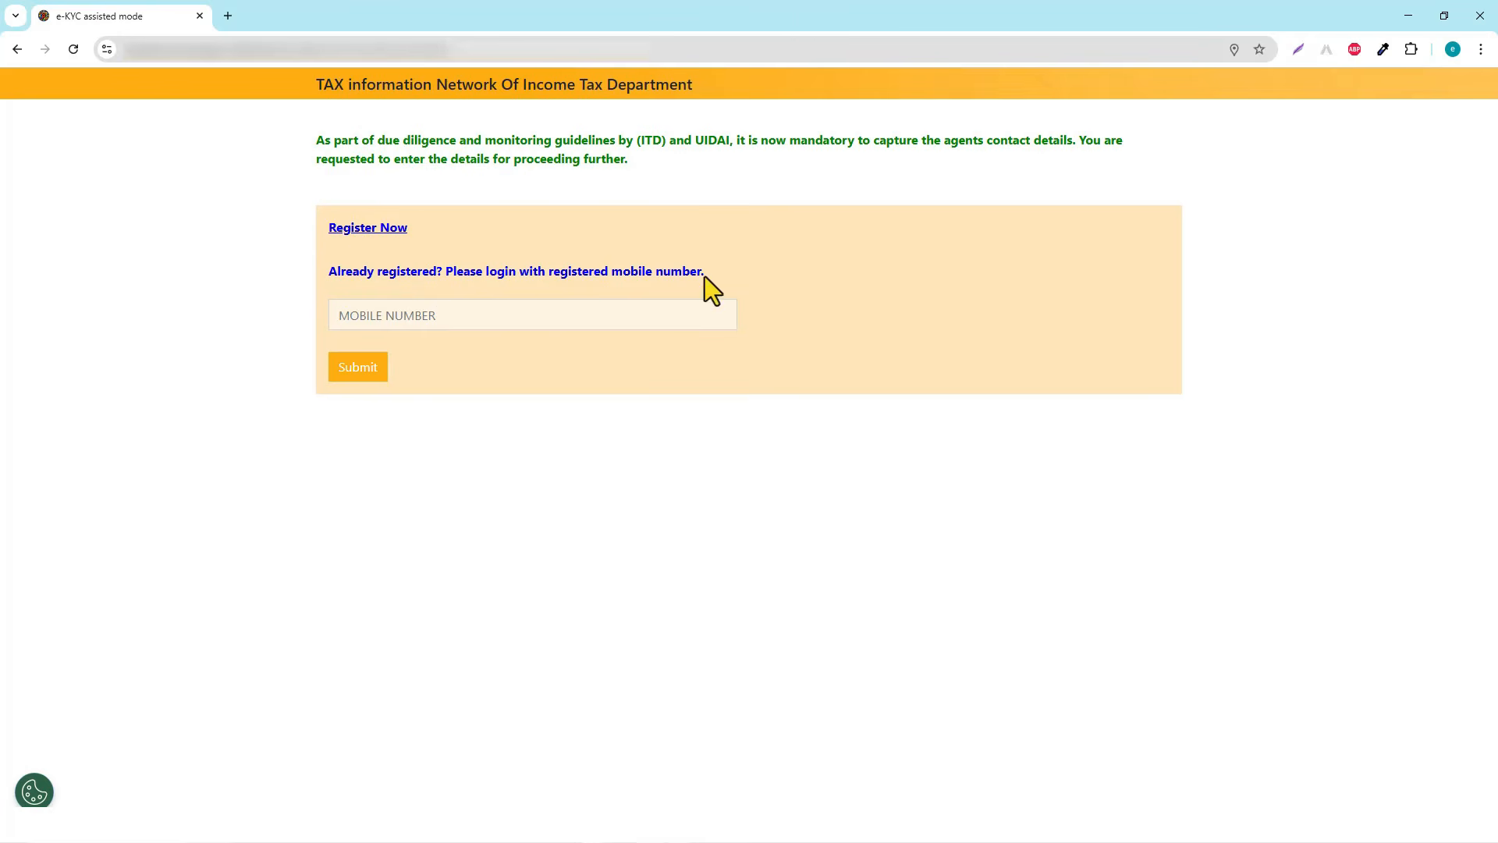
pyautogui.click(388, 316)
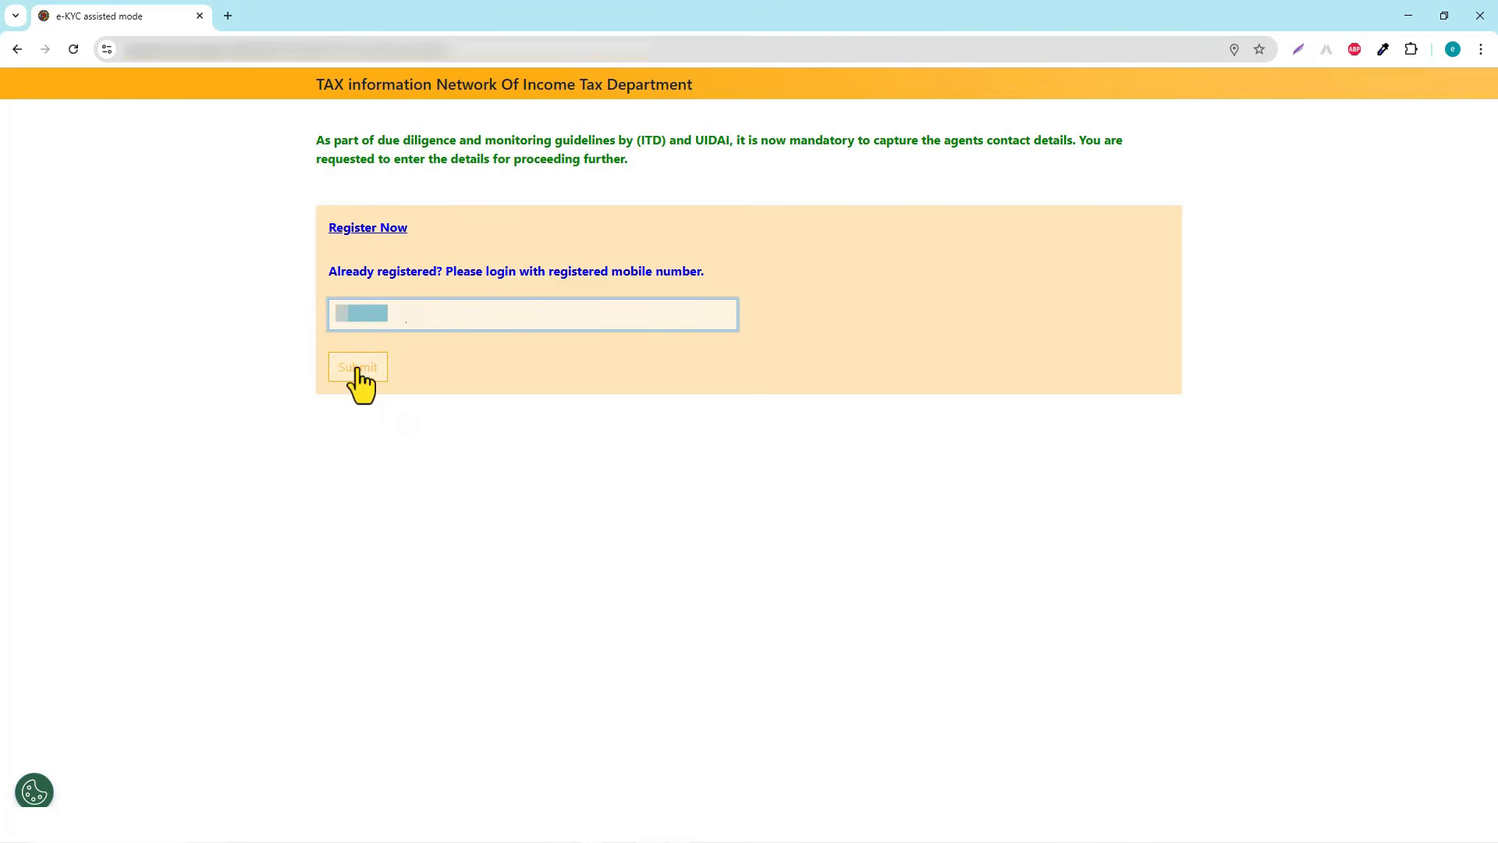
# Log in with the registered mobile number and verify the received OTP
pyautogui.click(360, 369)
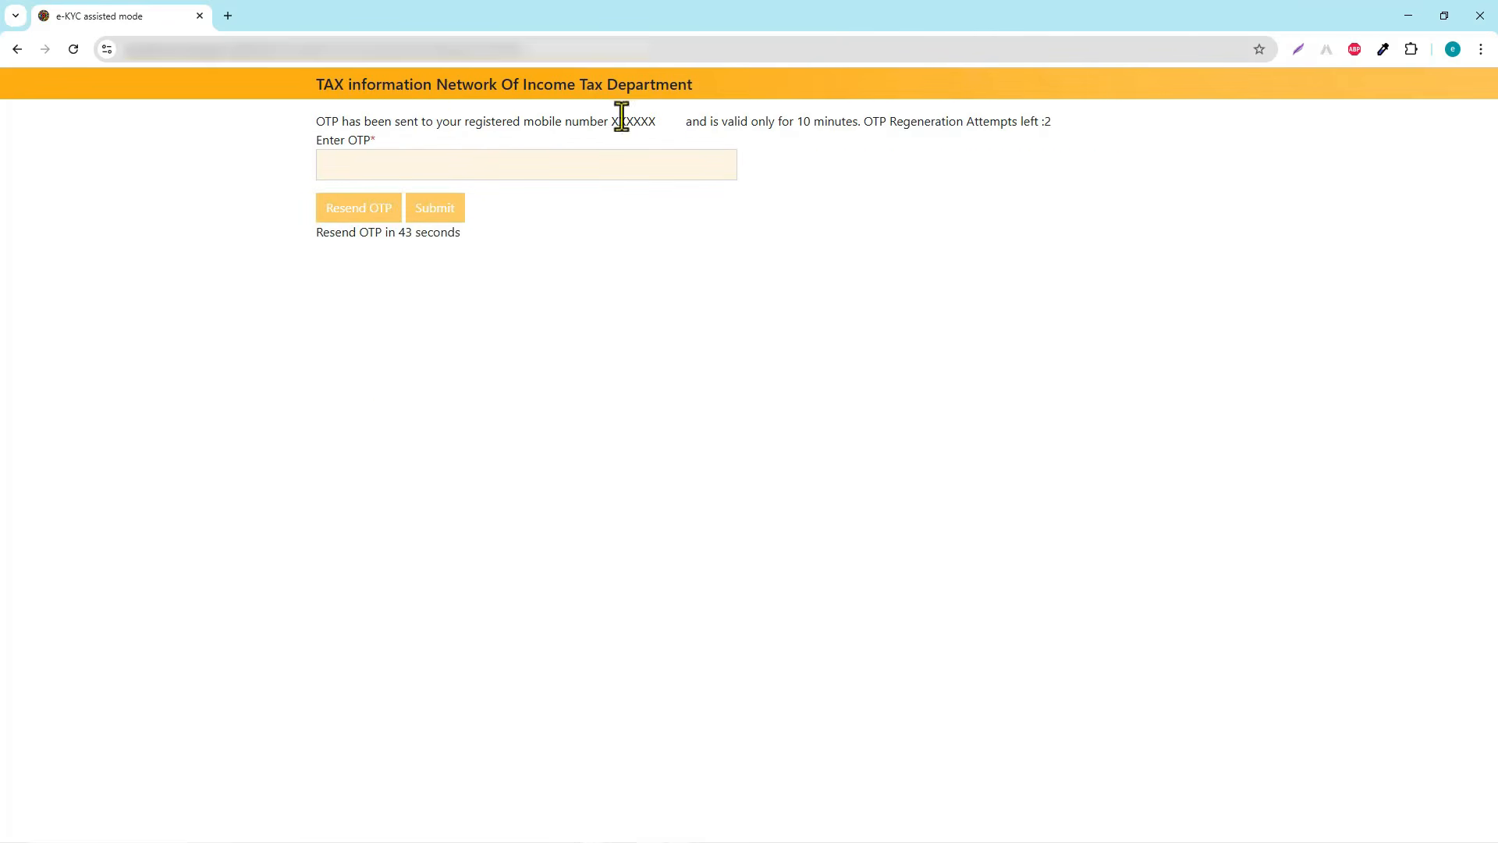
pyautogui.click(440, 168)
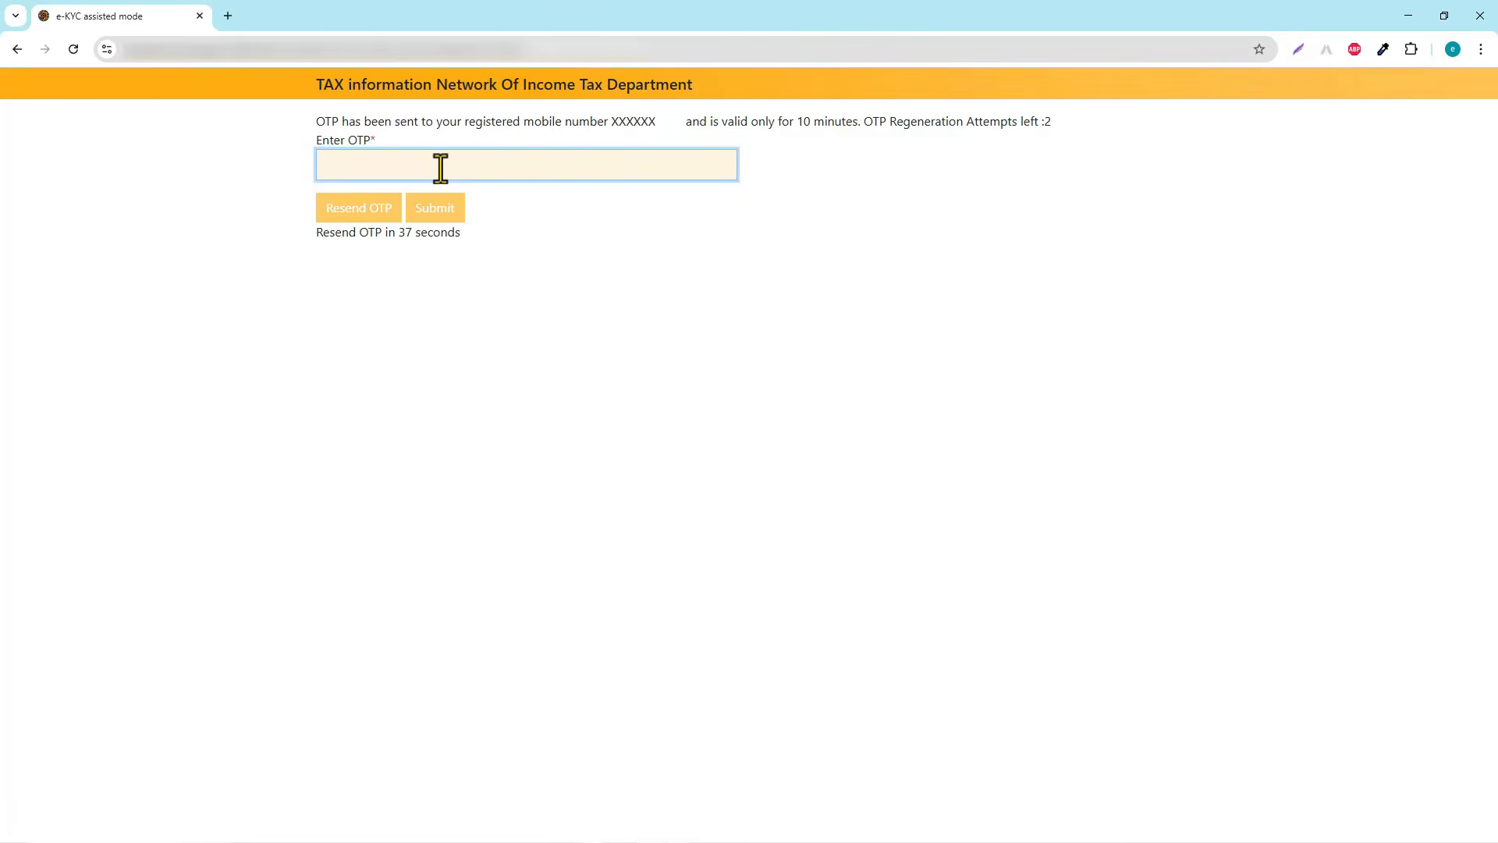
pyautogui.write('49')
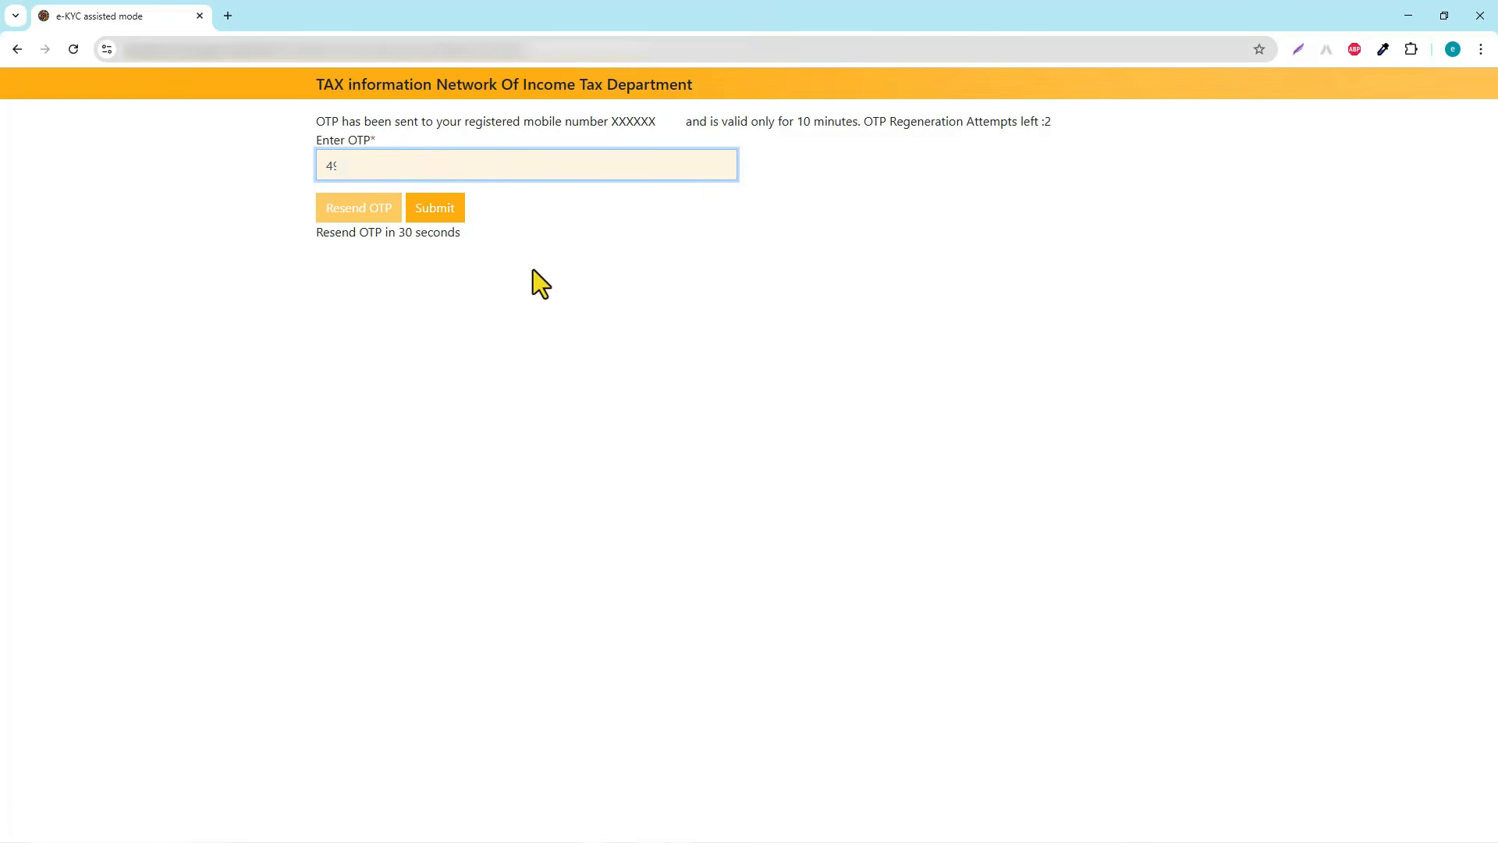
pyautogui.click(443, 209)
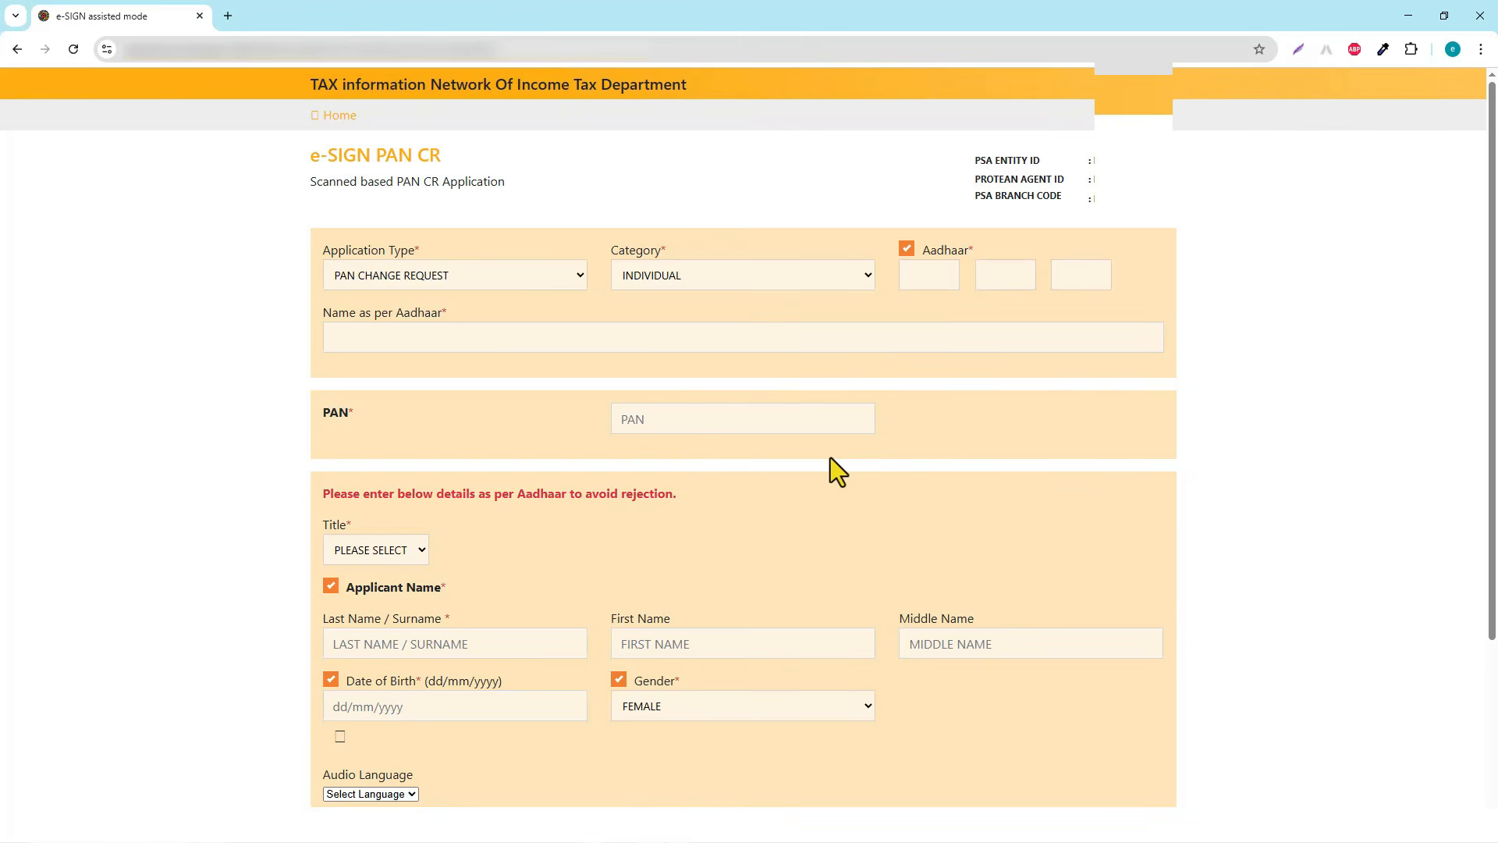
# Keep PAN CHANGE REQUEST as the application type and INDIVIDUAL as the category
pyautogui.scroll(-3, 706, 535)
pyautogui.scroll(2, 672, 608)
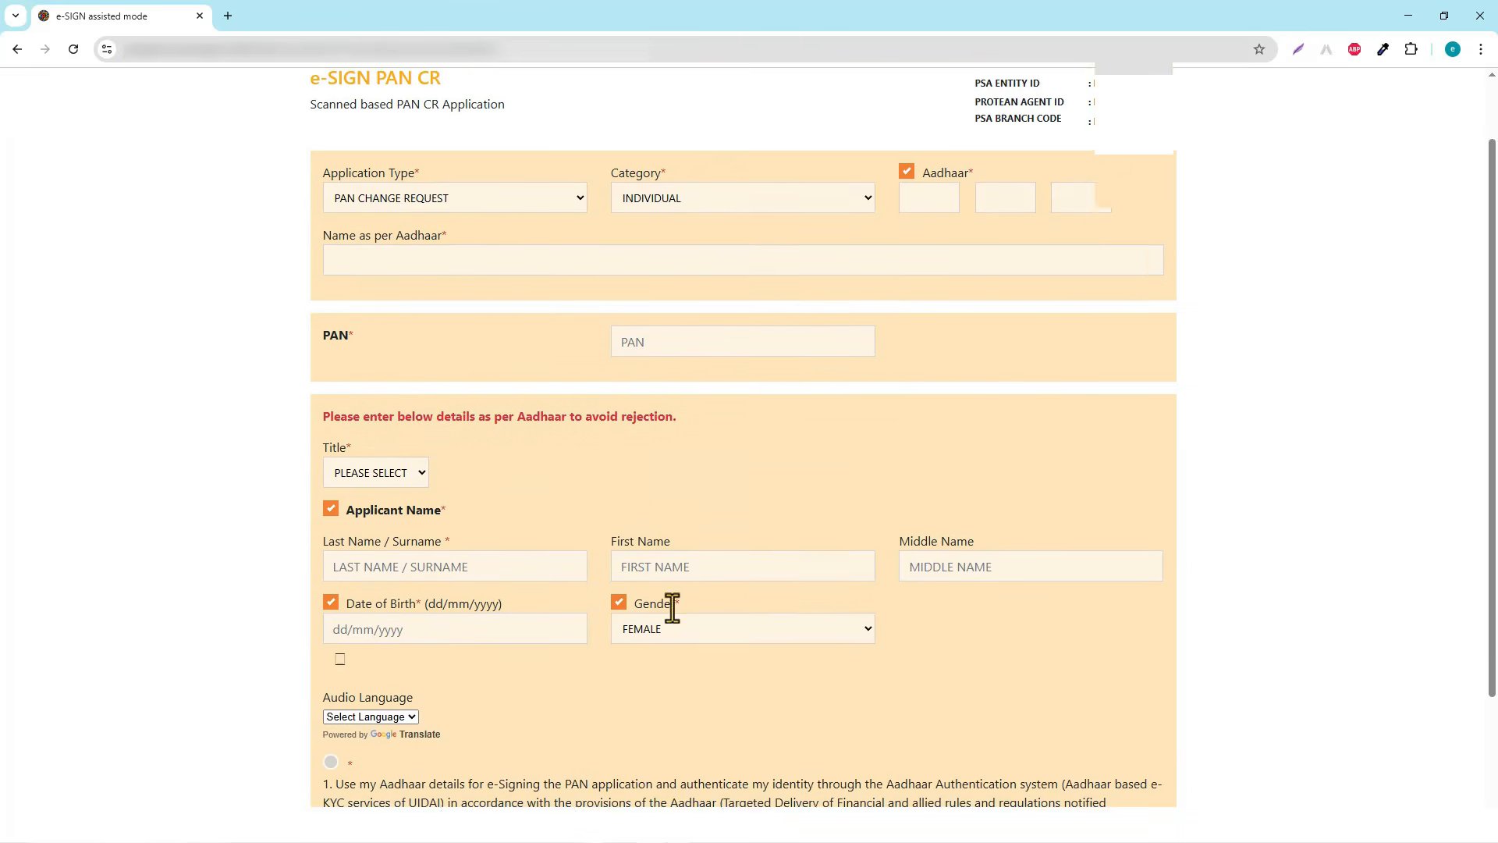
pyautogui.scroll(1, 672, 607)
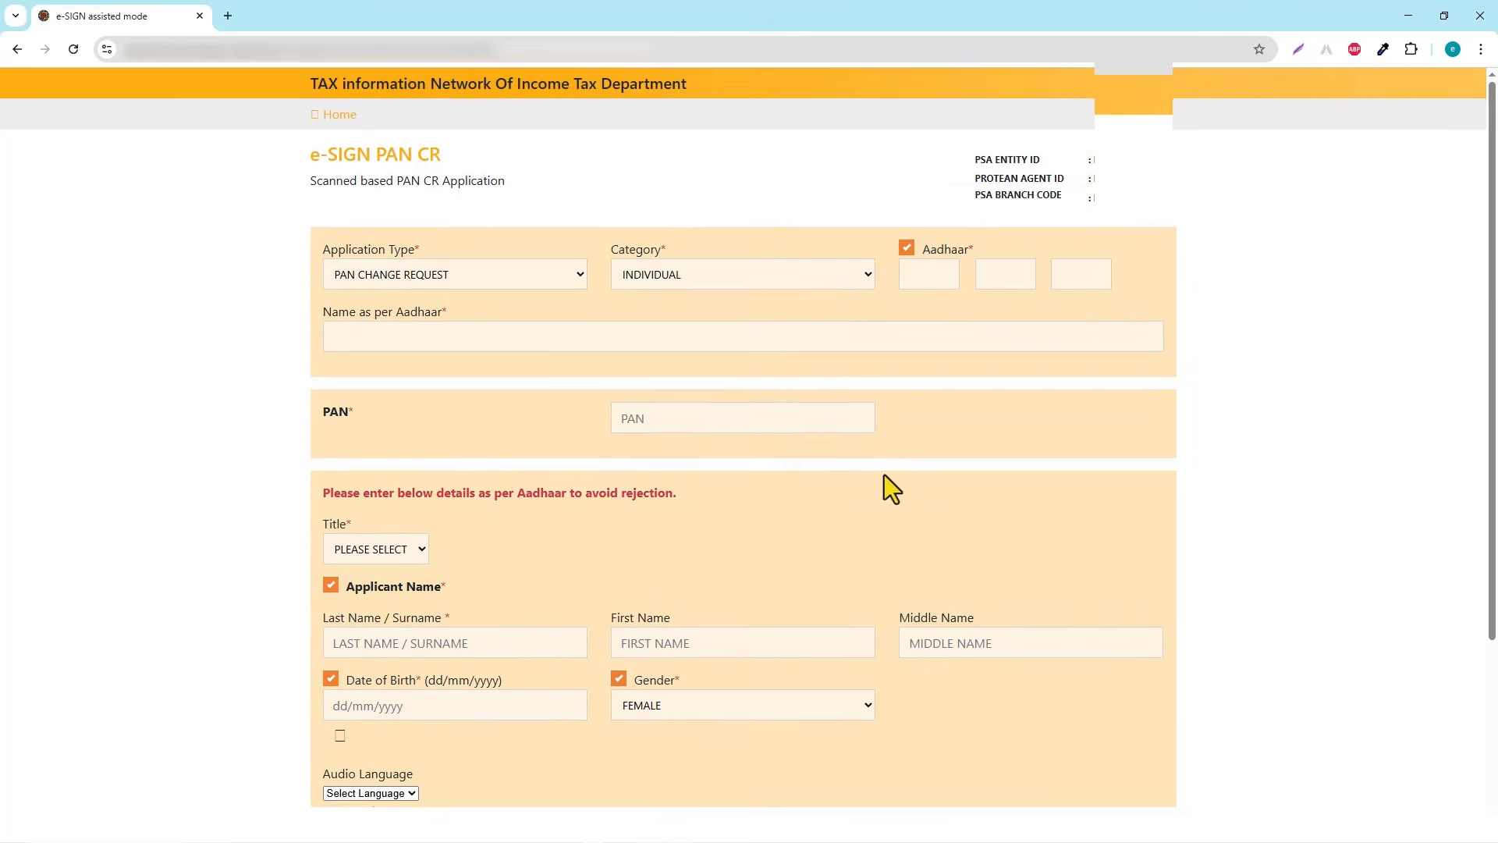
pyautogui.scroll(-3, 883, 475)
pyautogui.scroll(3, 978, 558)
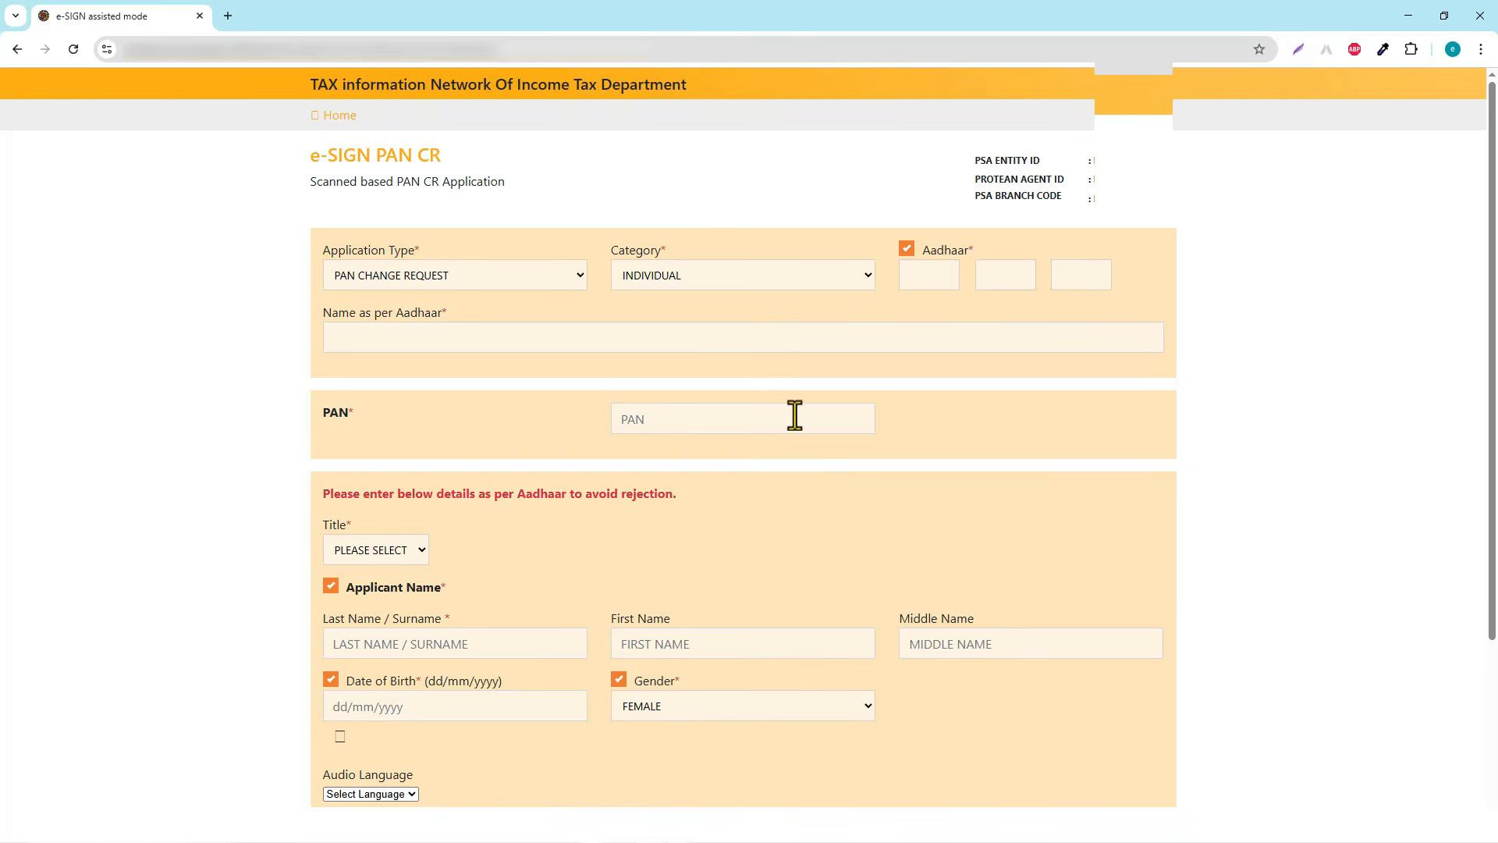
pyautogui.click(553, 275)
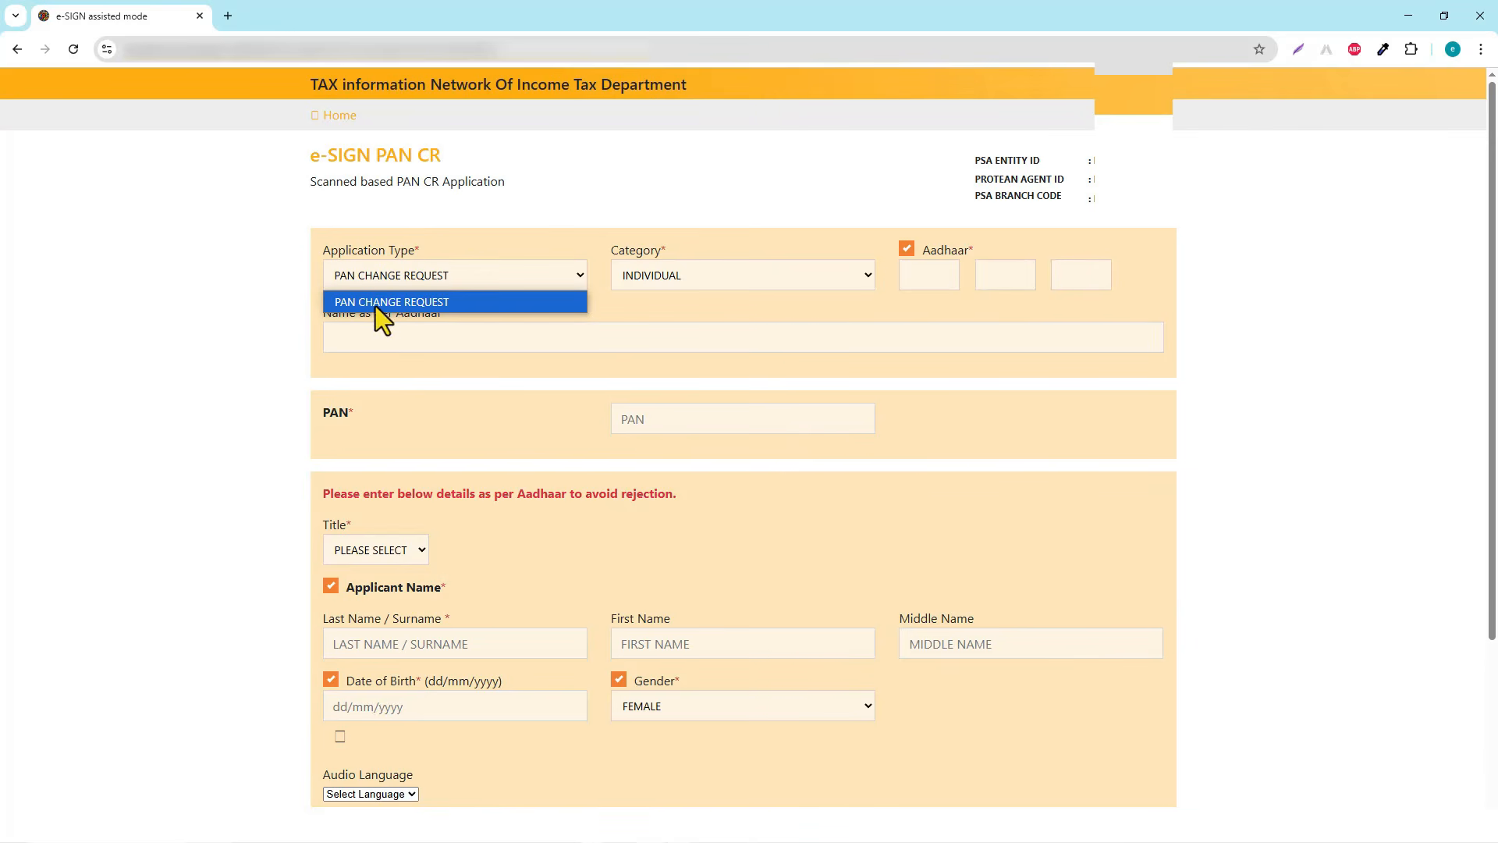
pyautogui.click(487, 305)
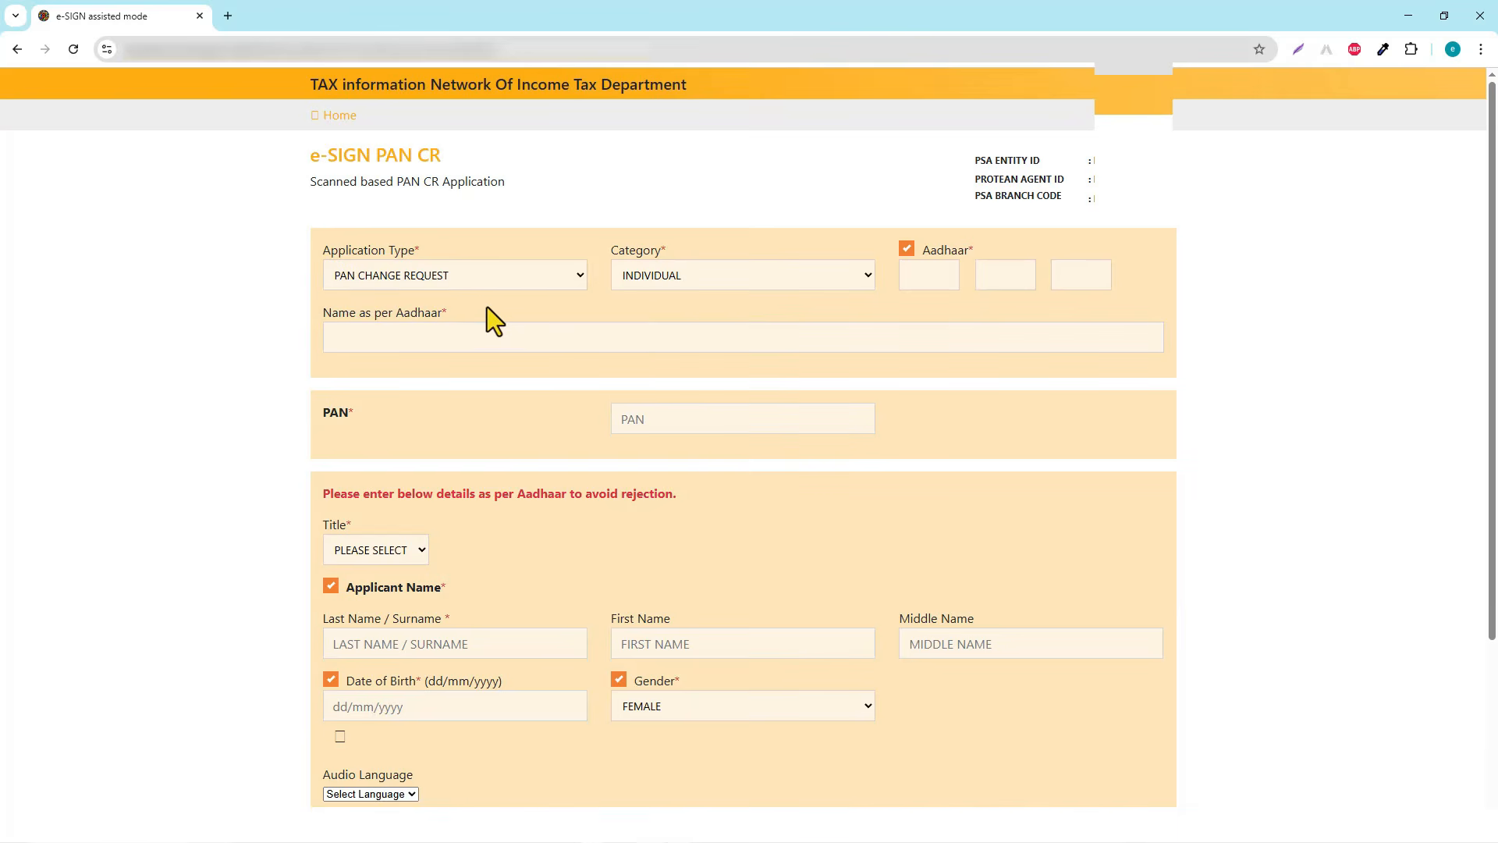
pyautogui.click(854, 282)
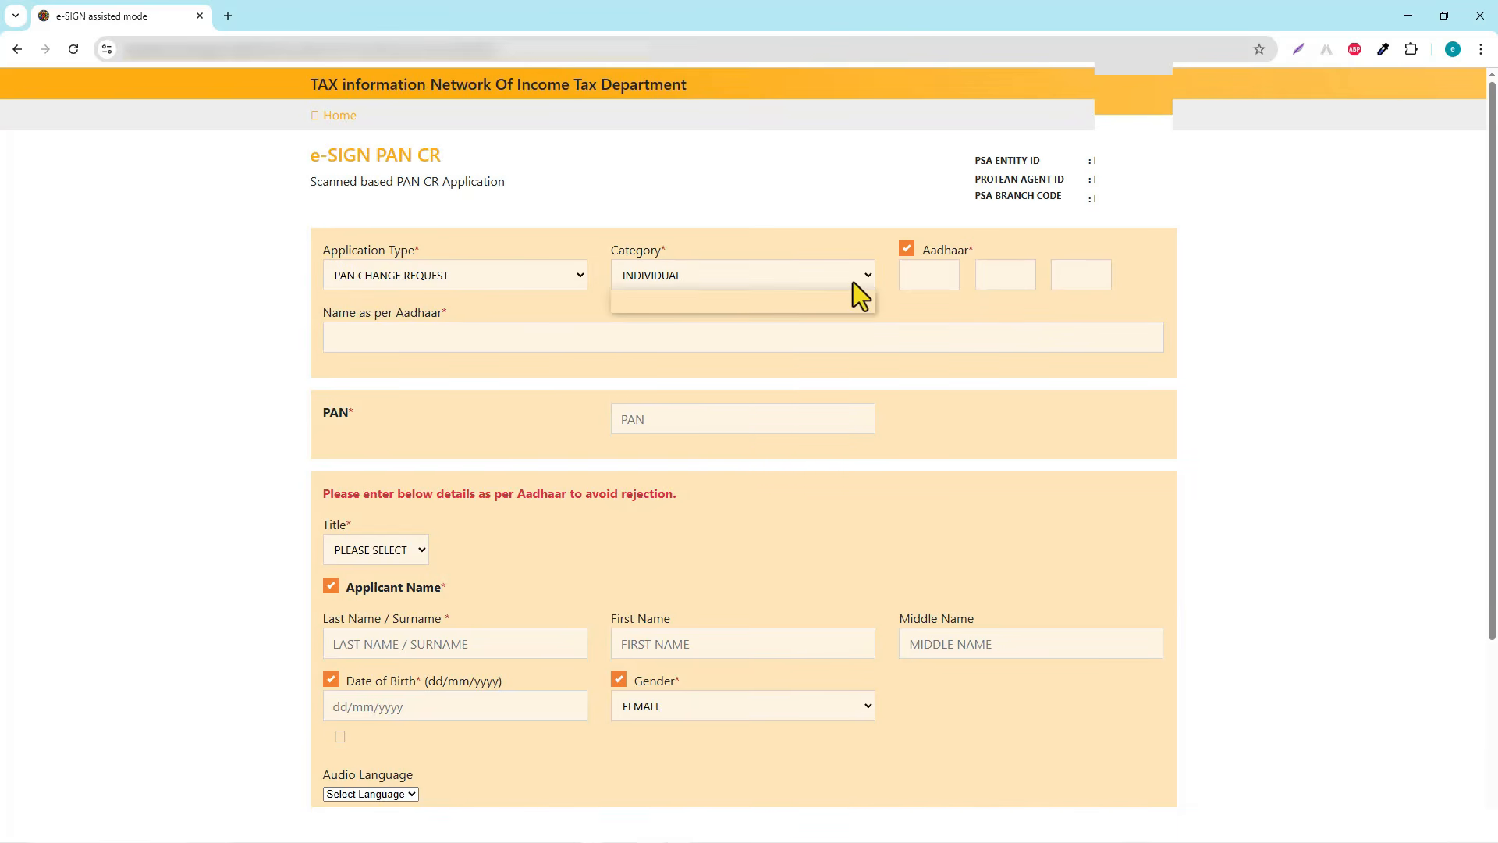
pyautogui.click(913, 309)
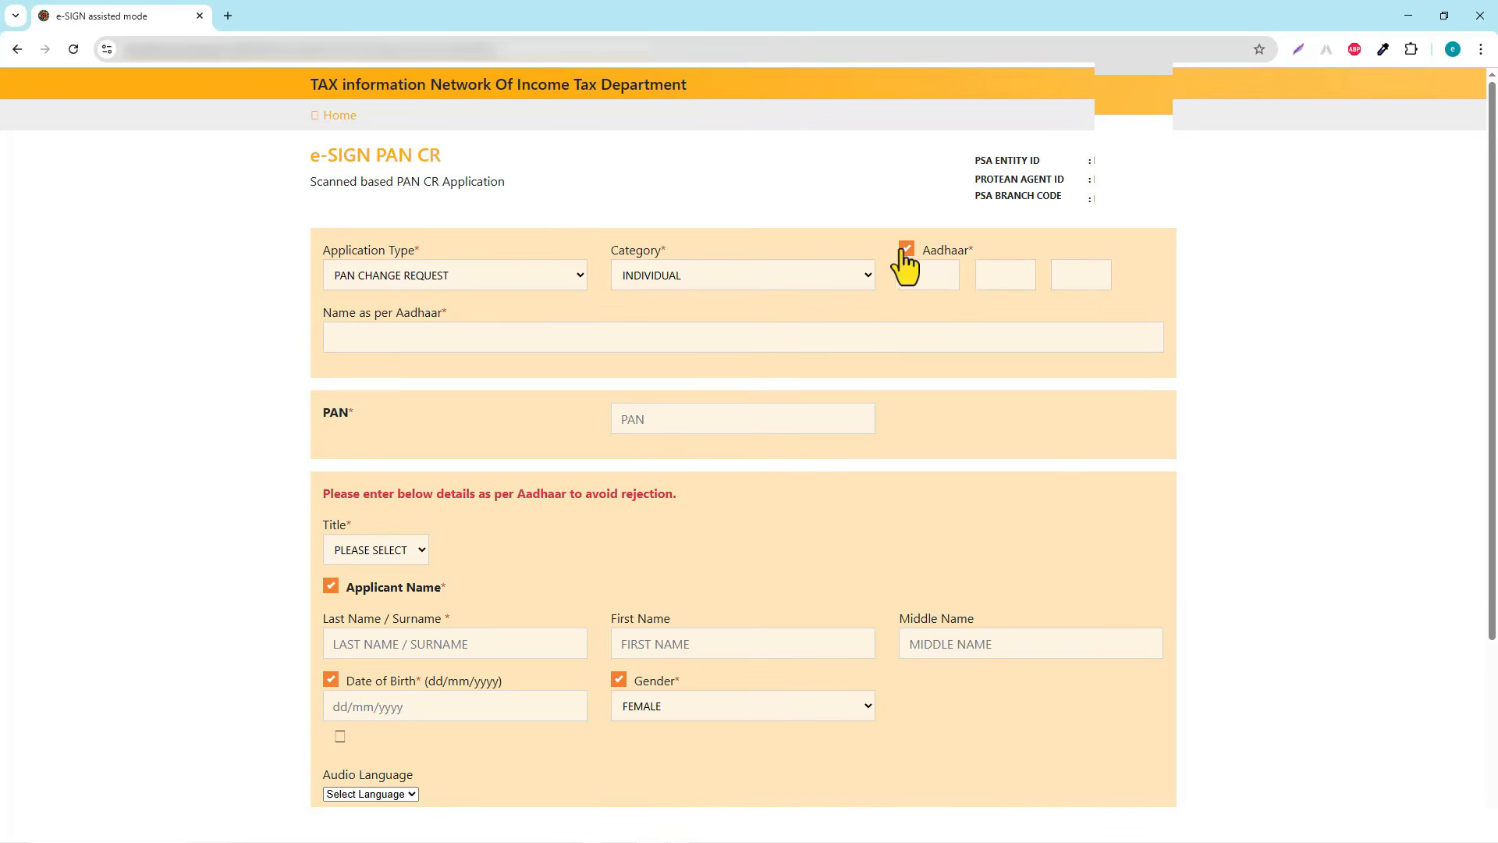
# Enter the Aadhaar number, name as per Aadhaar and PAN, then set the title to SMT
pyautogui.click(920, 274)
pyautogui.click(389, 338)
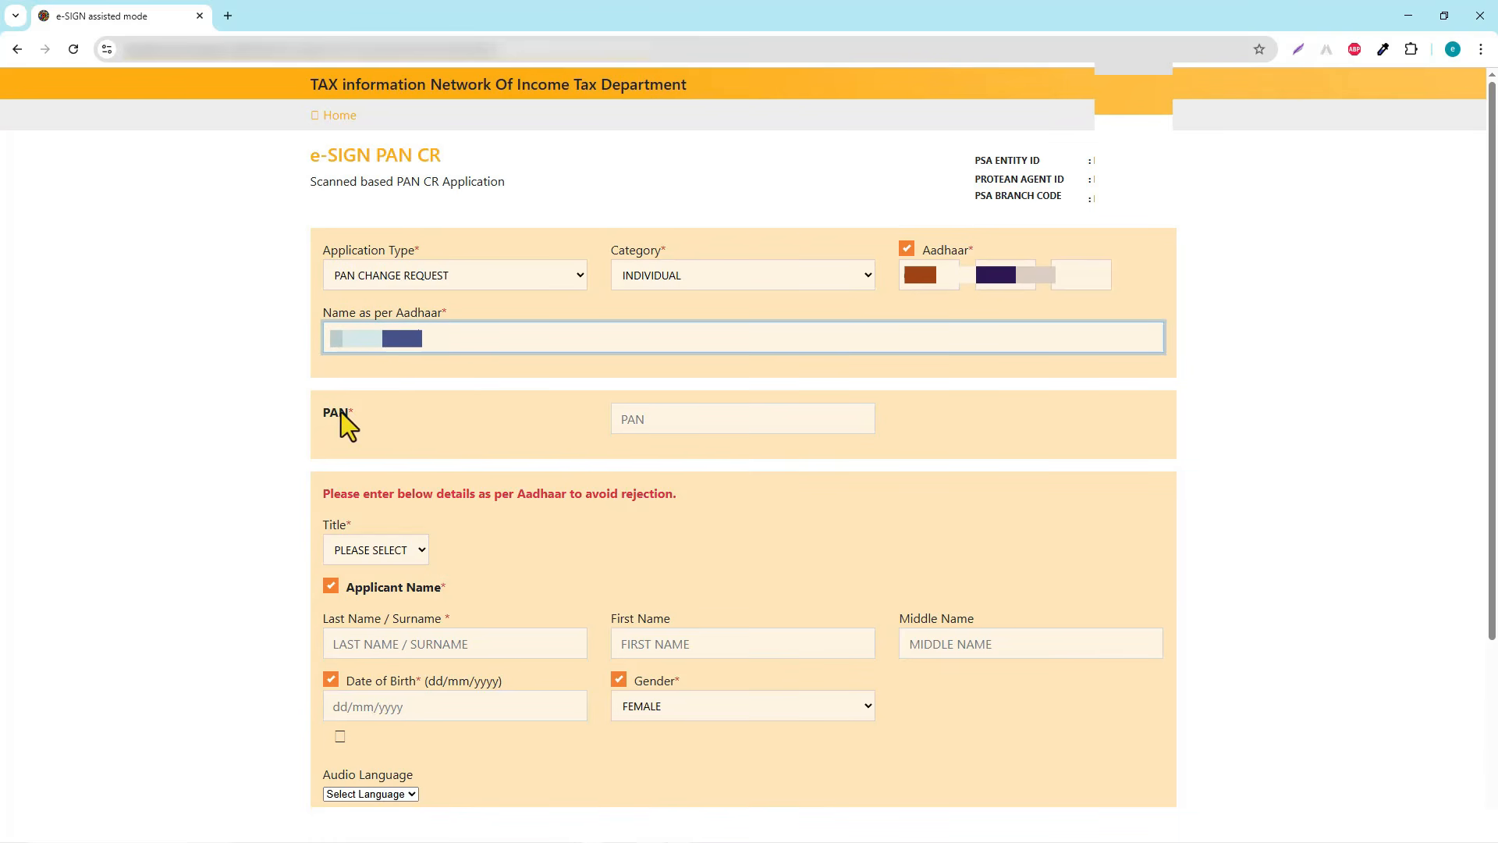
pyautogui.click(686, 419)
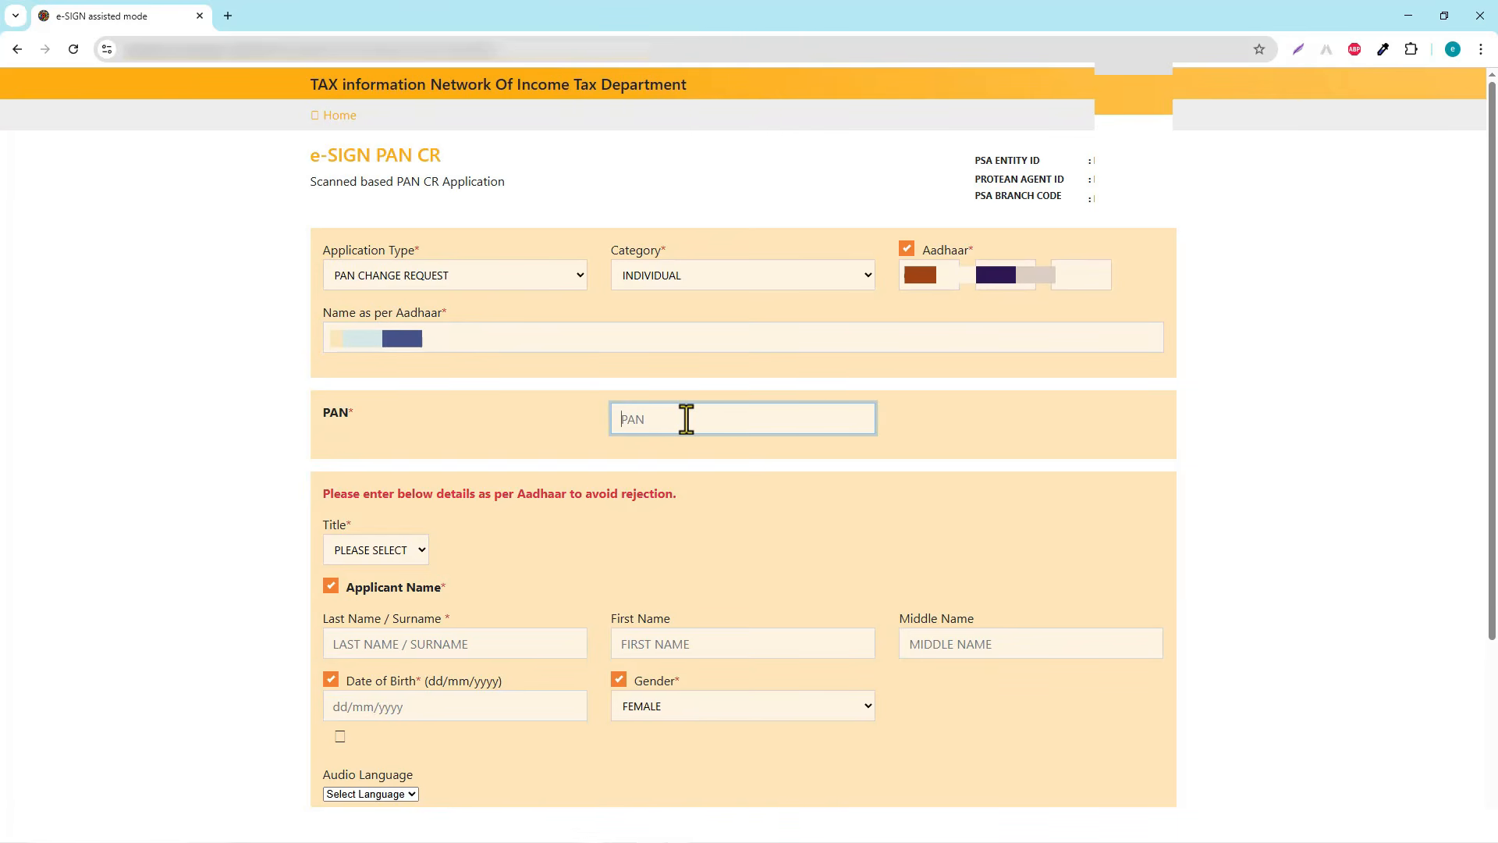
pyautogui.write('O')
pyautogui.moveTo(320, 493); pyautogui.dragTo(677, 498)
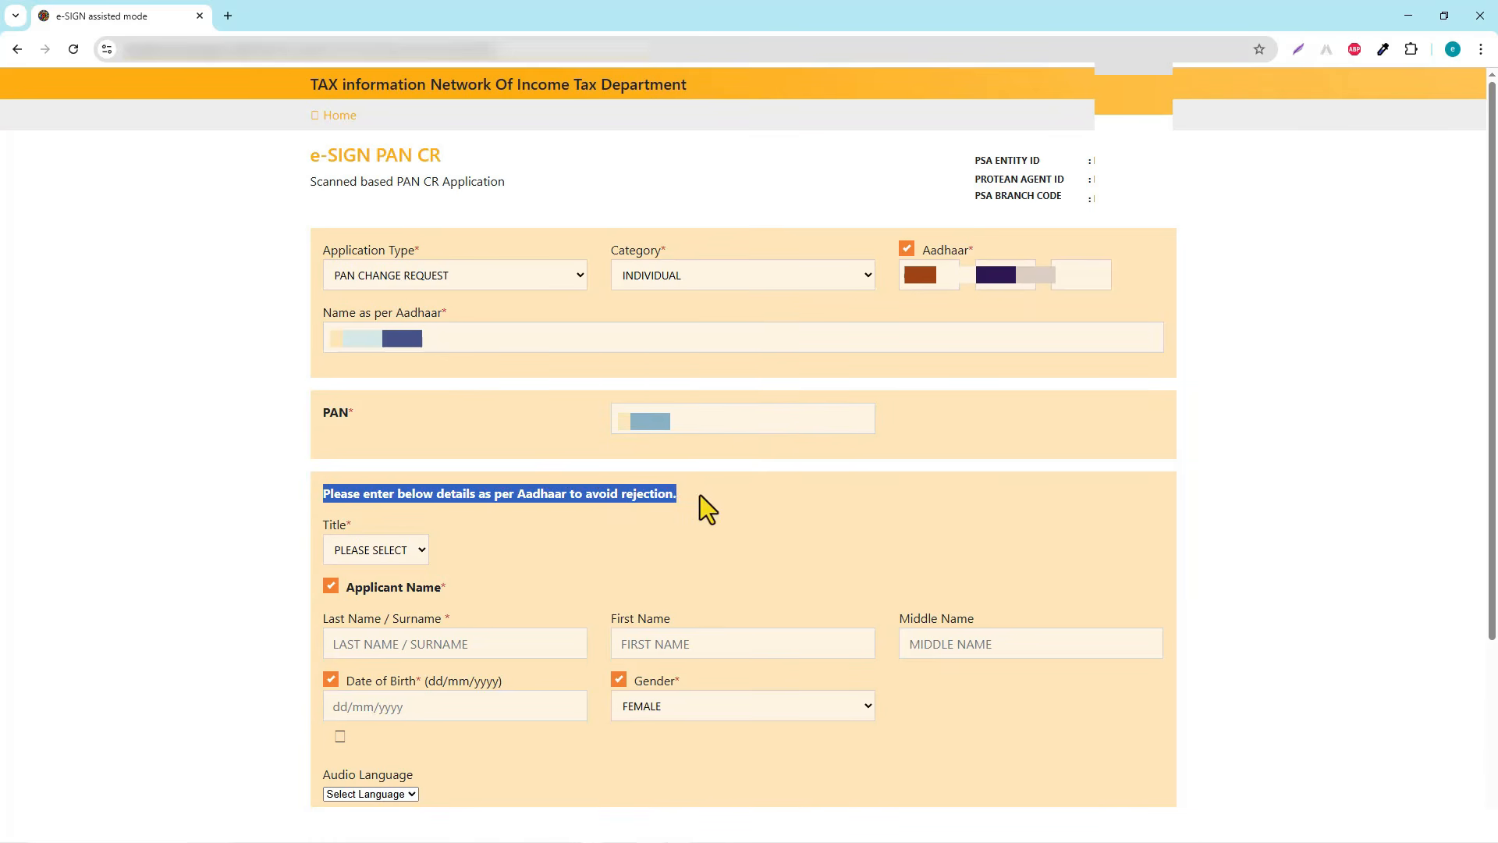
pyautogui.click(700, 495)
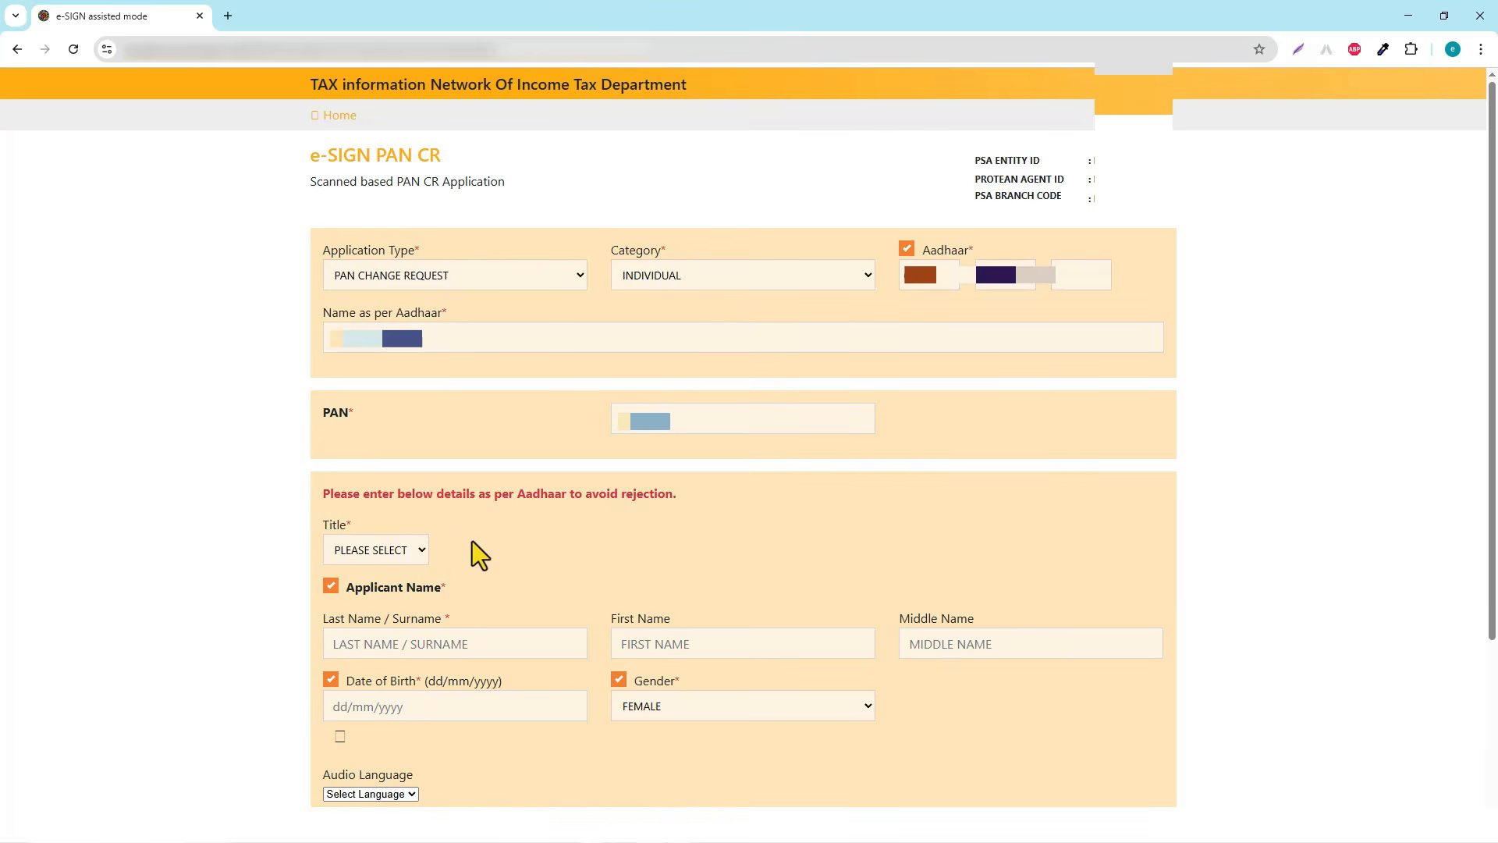
pyautogui.click(414, 549)
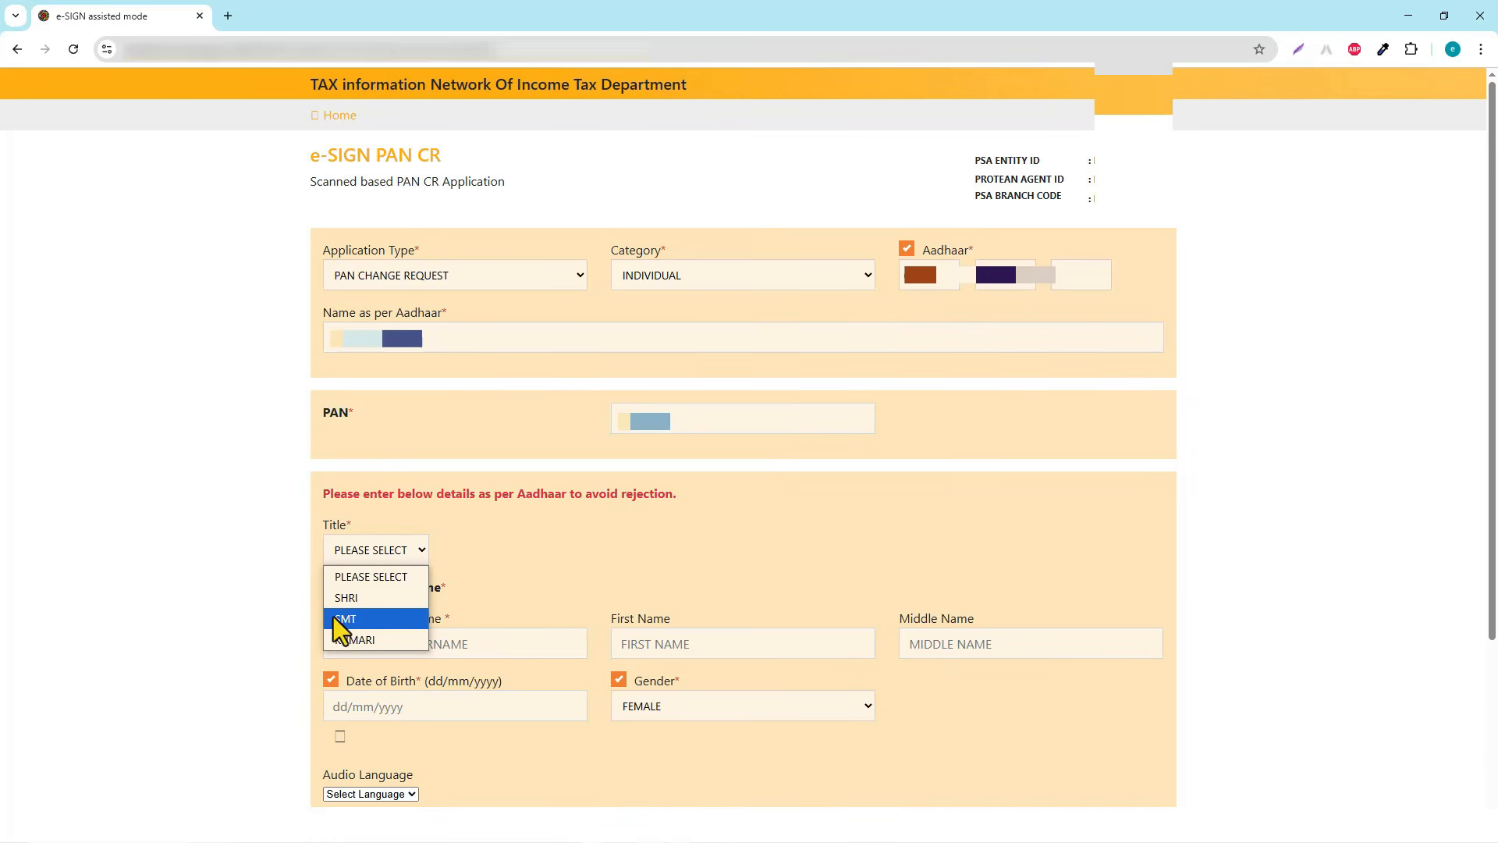
pyautogui.click(352, 618)
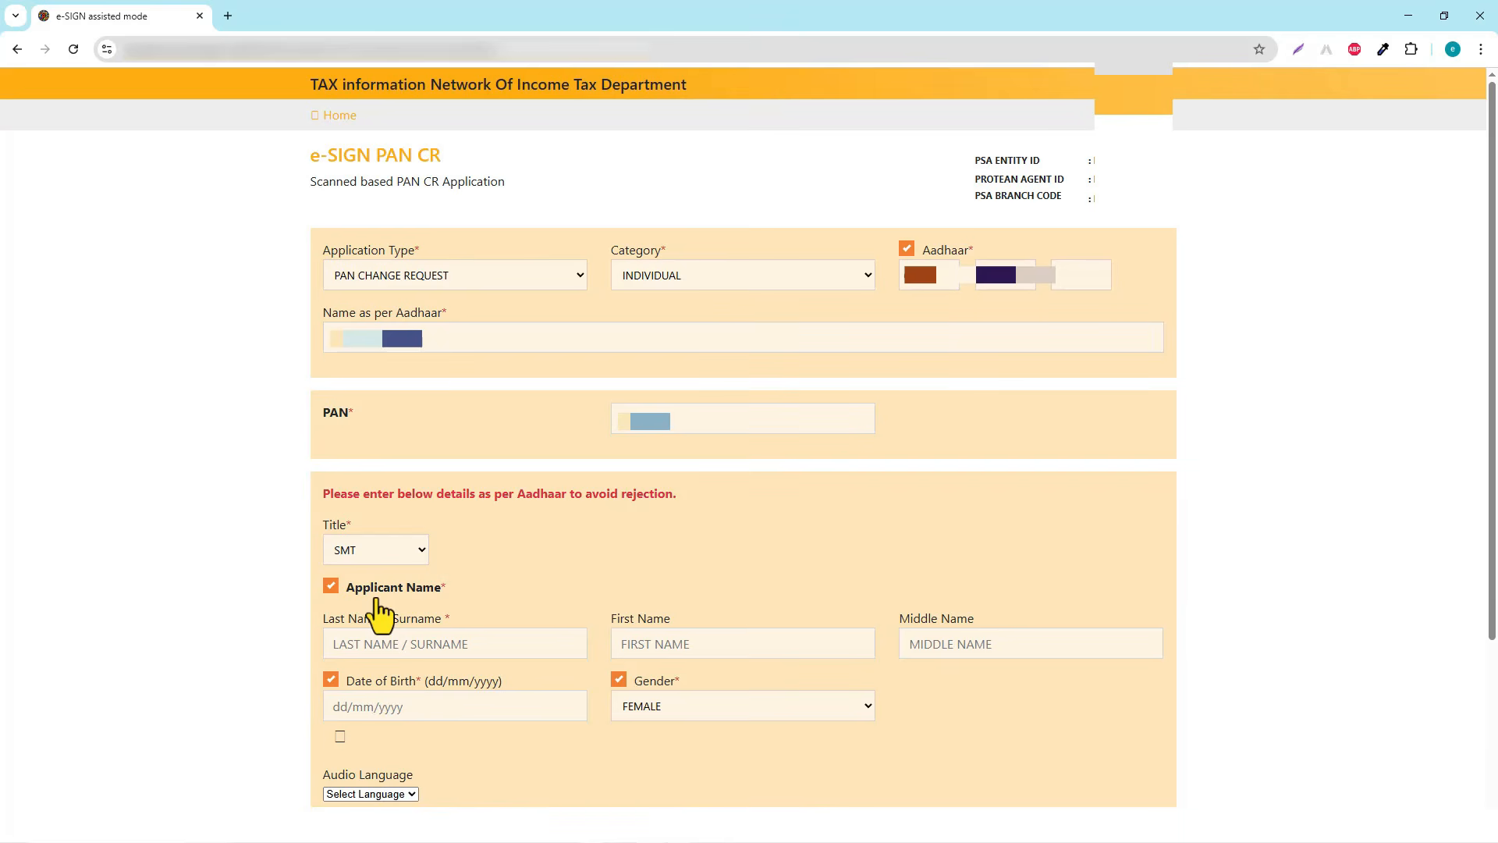
# Enter the applicant's last name and first name
pyautogui.click(375, 599)
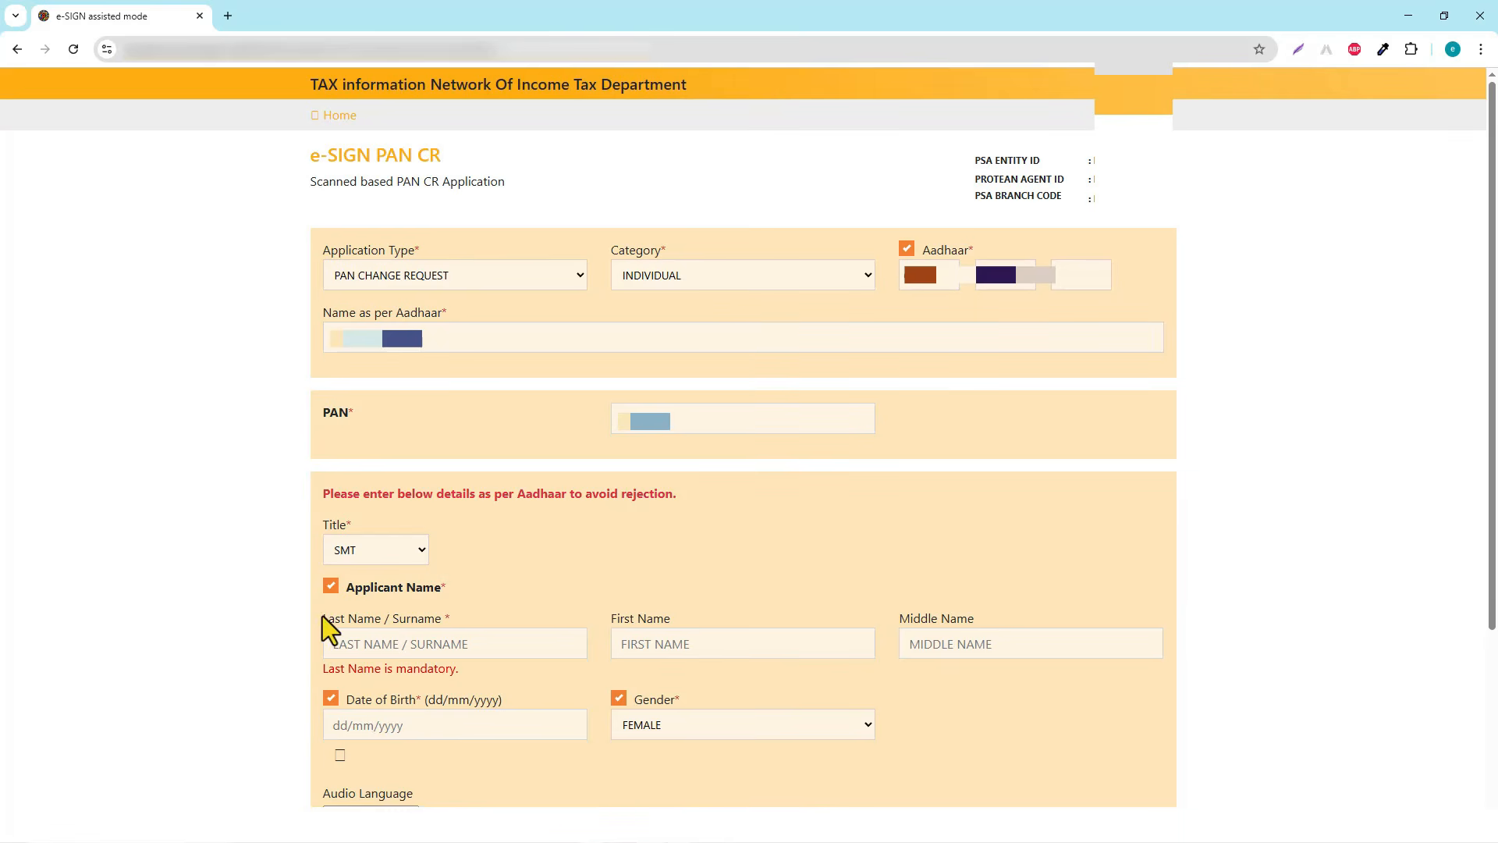
pyautogui.click(377, 644)
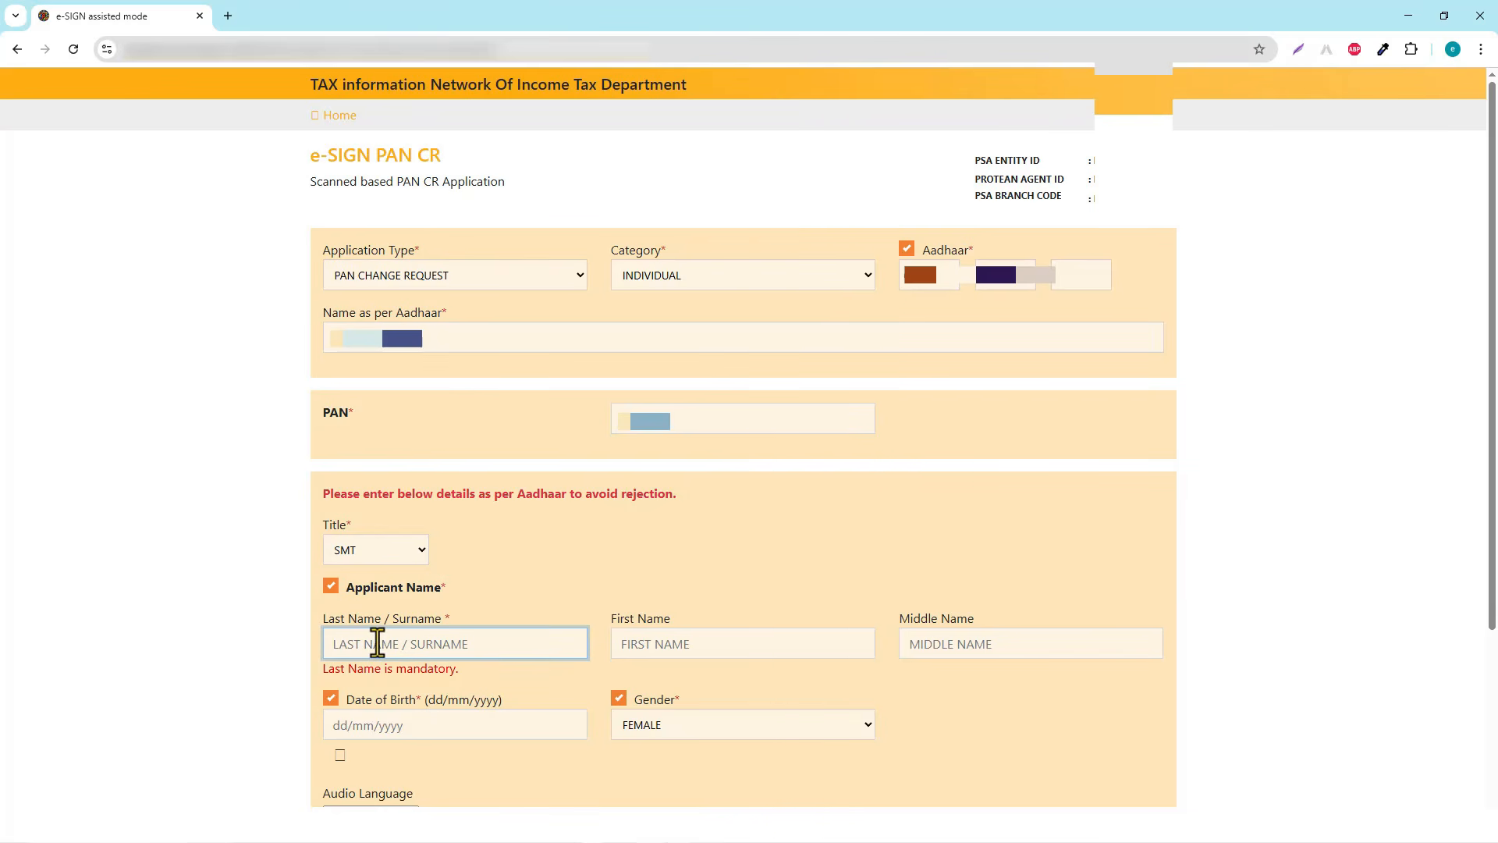
pyautogui.write('K')
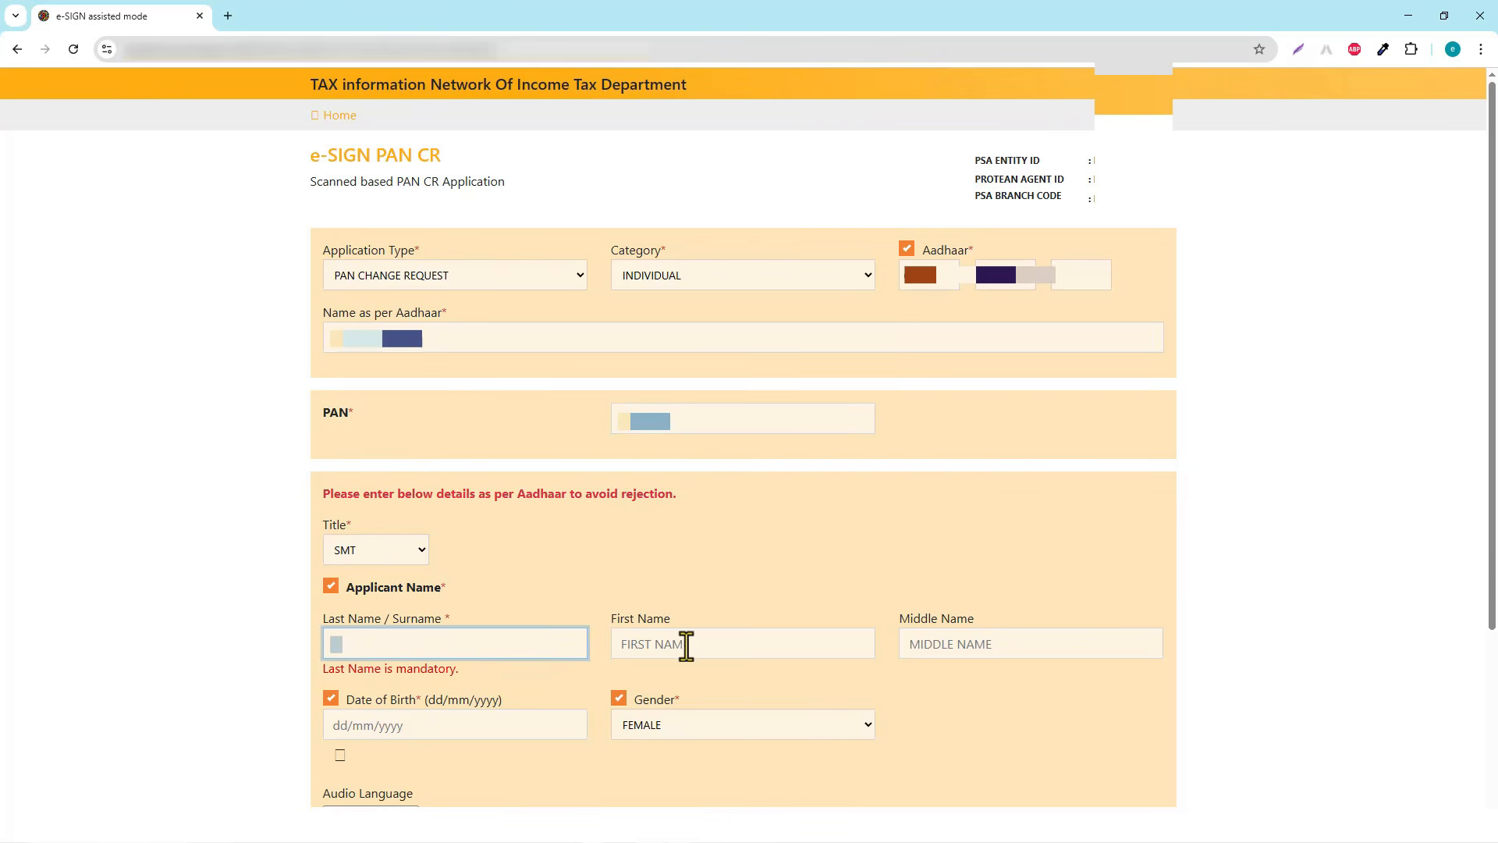
pyautogui.click(682, 645)
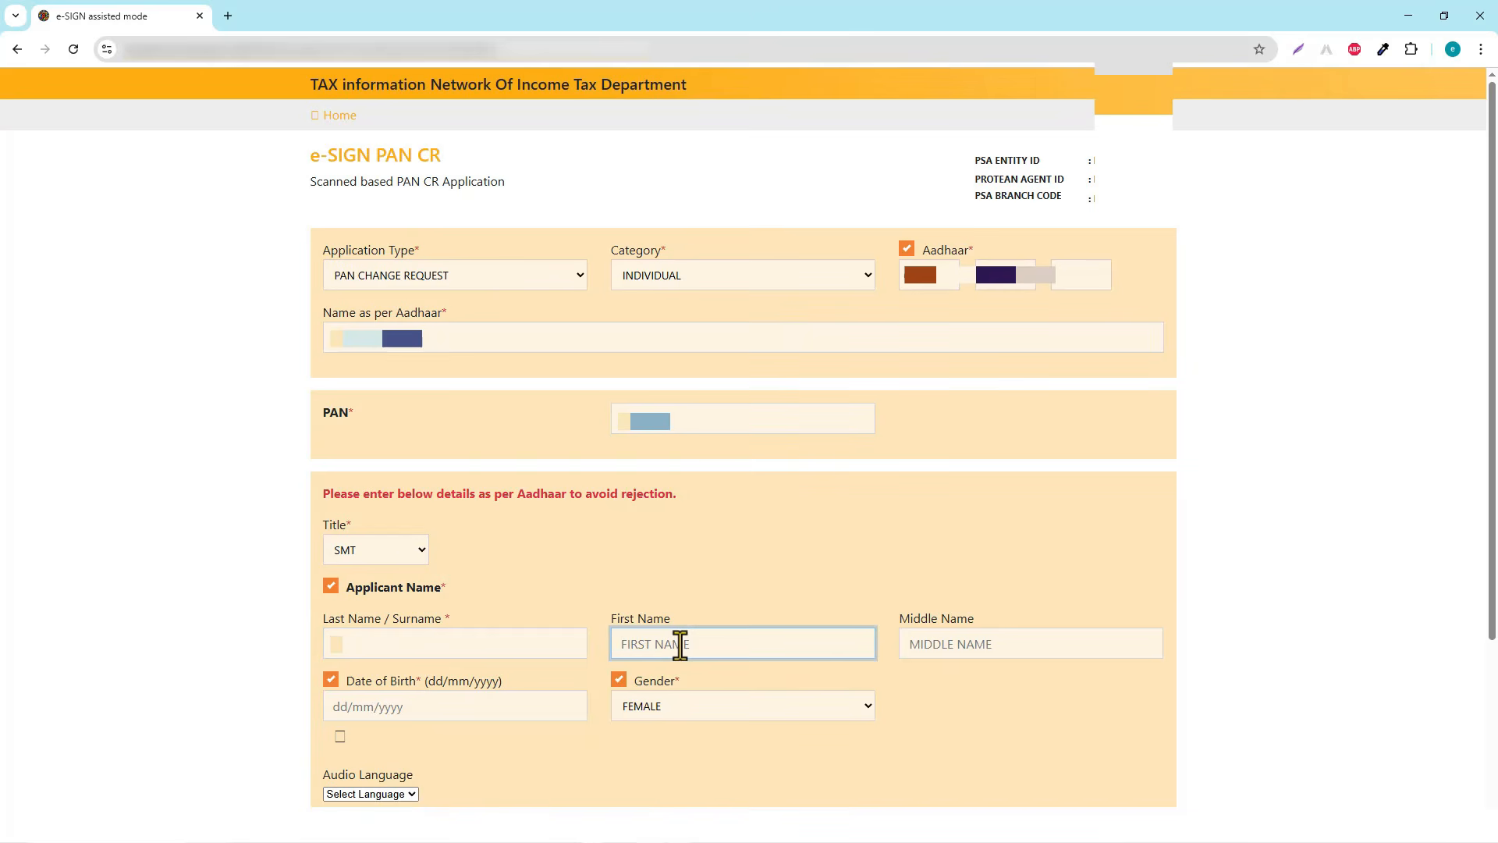
pyautogui.write('S*****')
# Pick the birth date from the date picker and check the FEMALE gender value
pyautogui.click(329, 684)
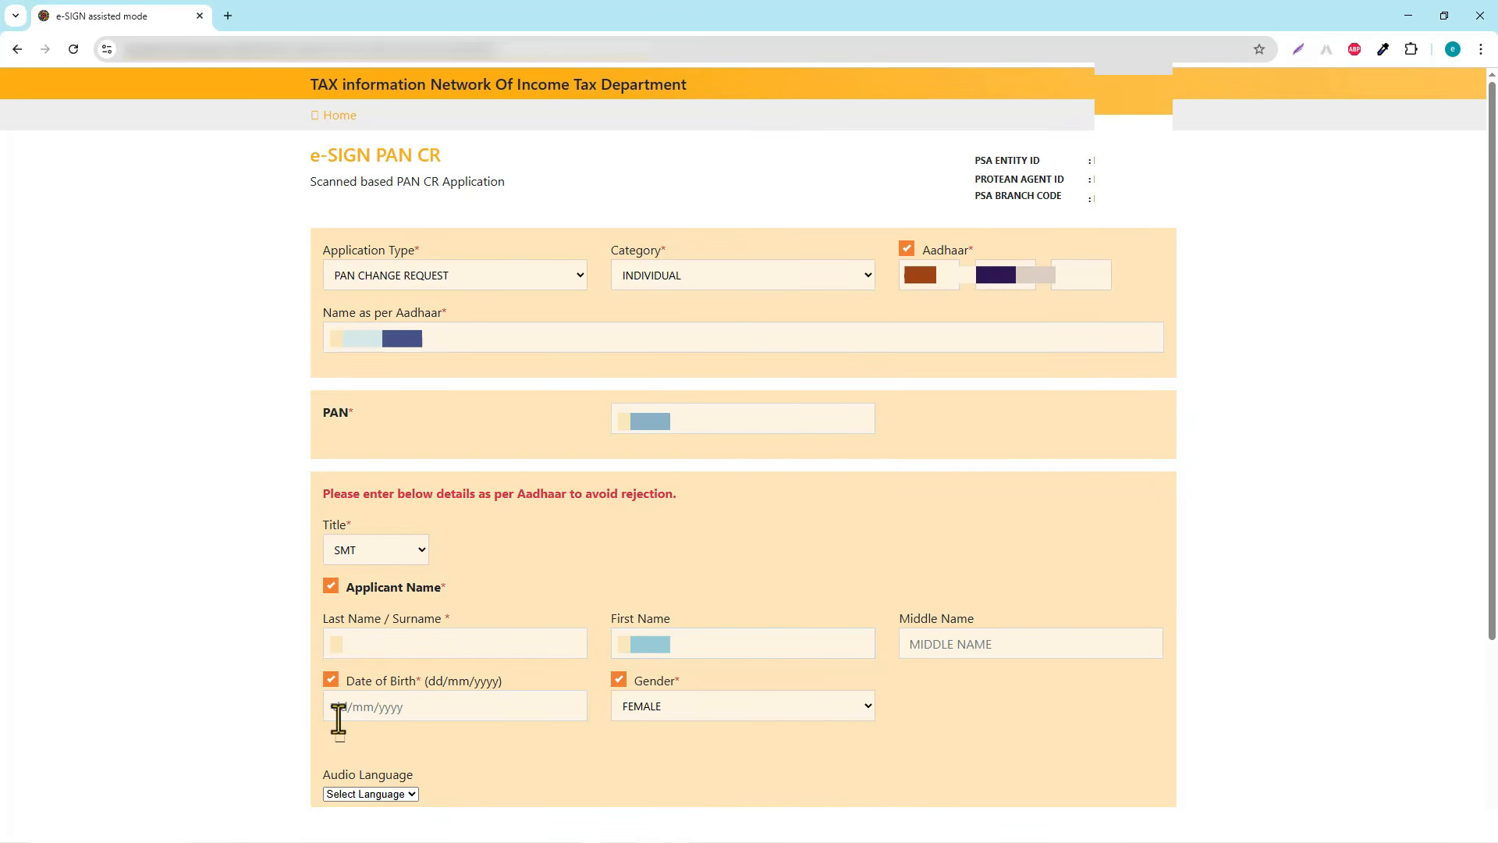
pyautogui.click(335, 710)
pyautogui.doubleClick(704, 708)
pyautogui.click(695, 746)
# Tick the Aadhaar e-sign consent and submit the e-SIGN PAN CR form
pyautogui.scroll(-3, 895, 613)
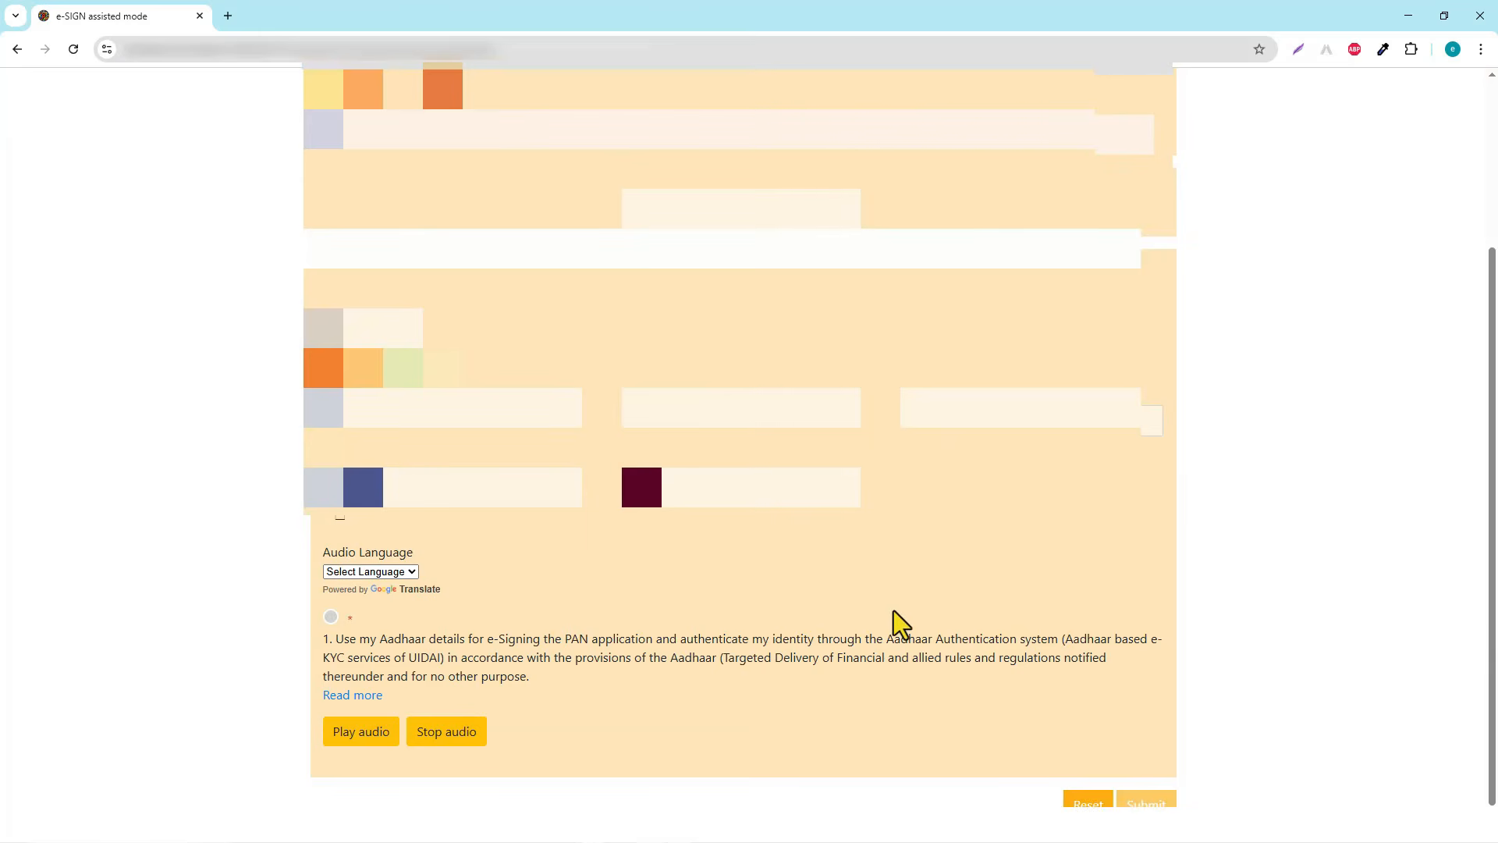
pyautogui.click(332, 618)
pyautogui.click(1154, 803)
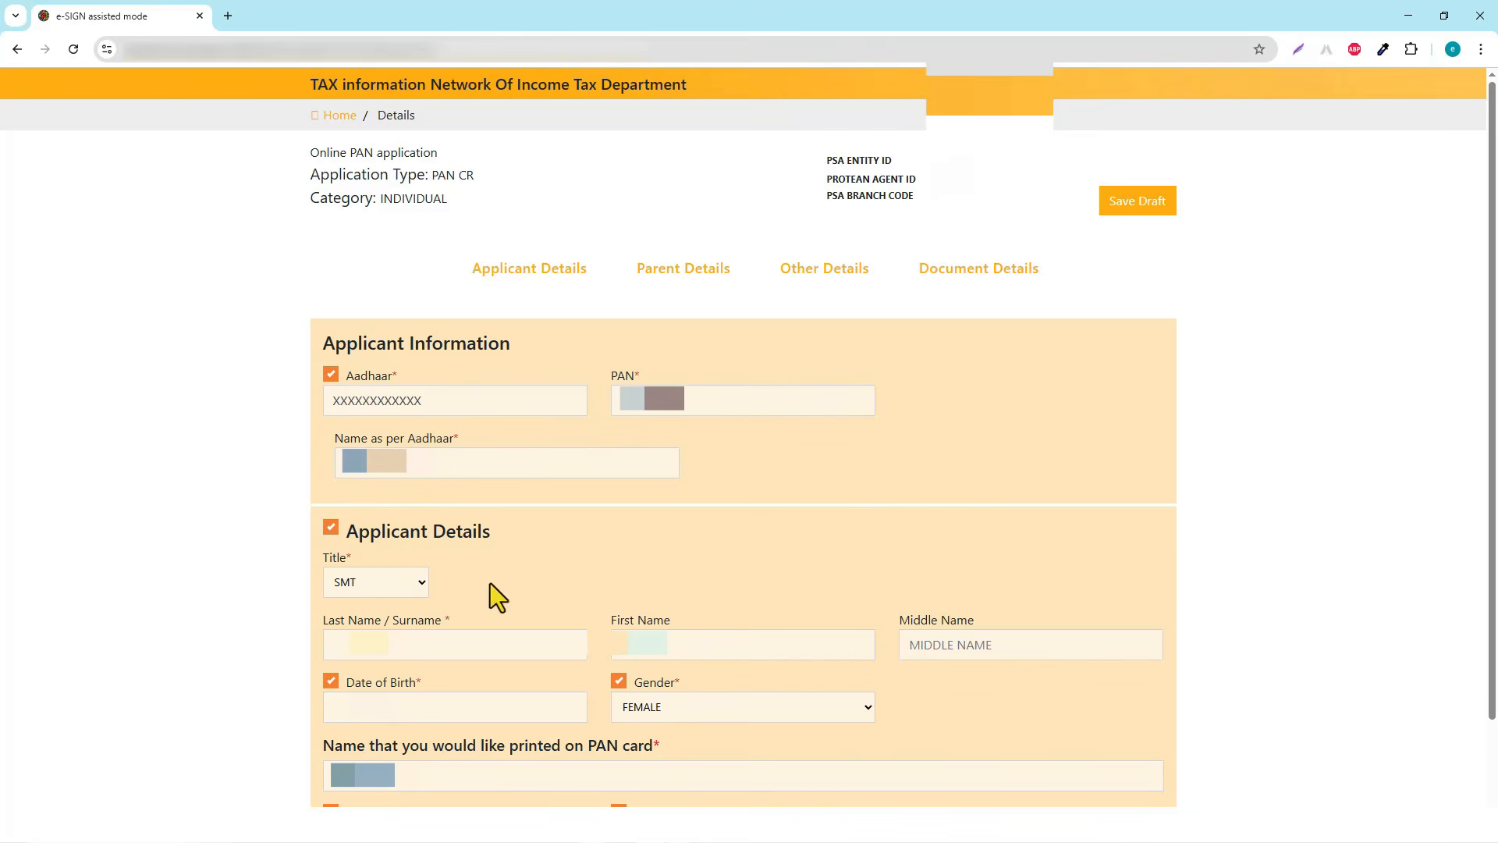
pyautogui.scroll(-1, 469, 628)
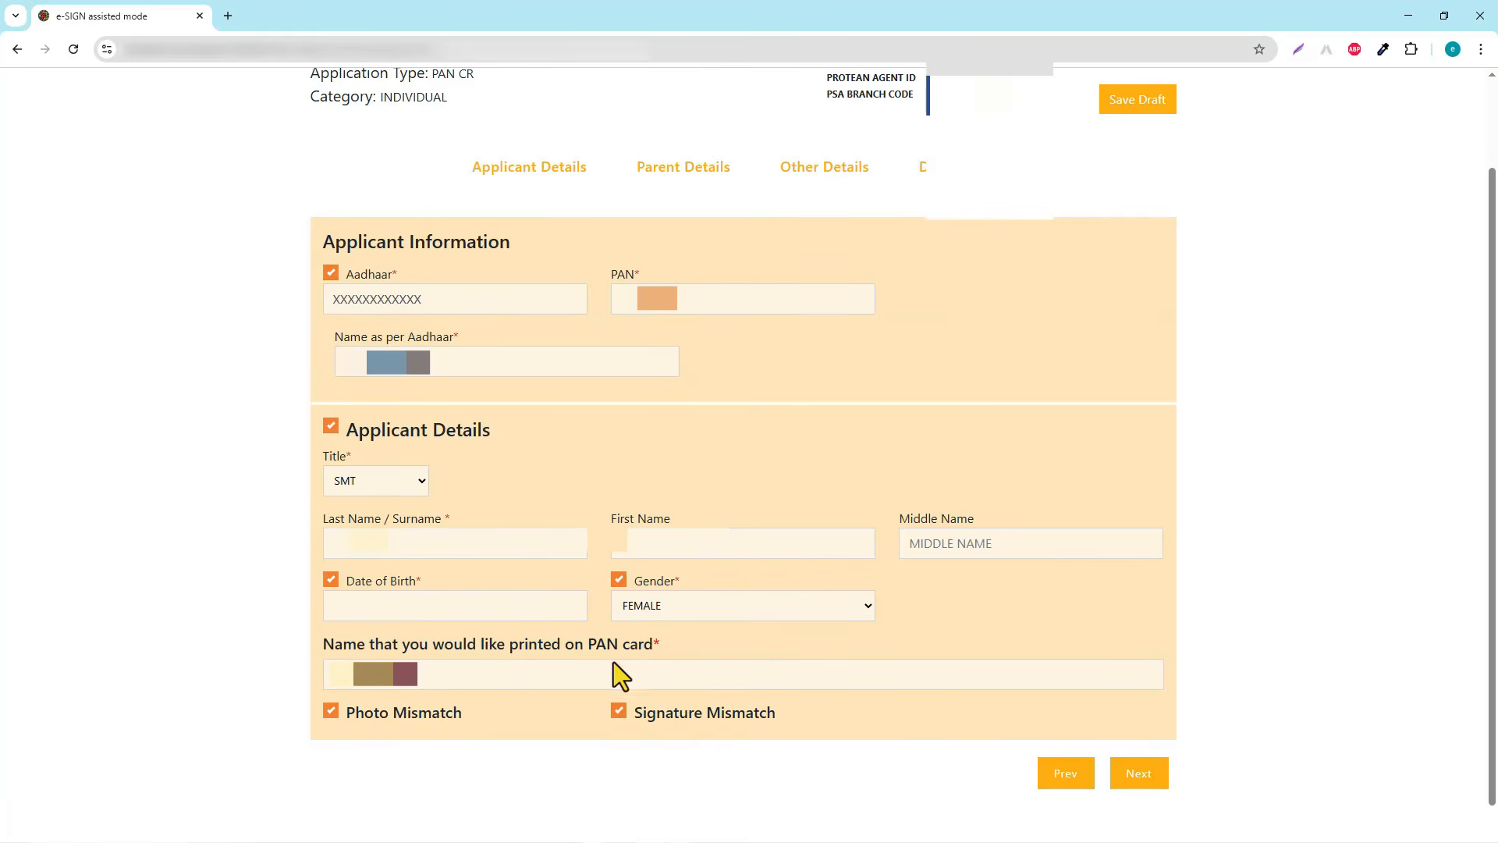
pyautogui.click(527, 674)
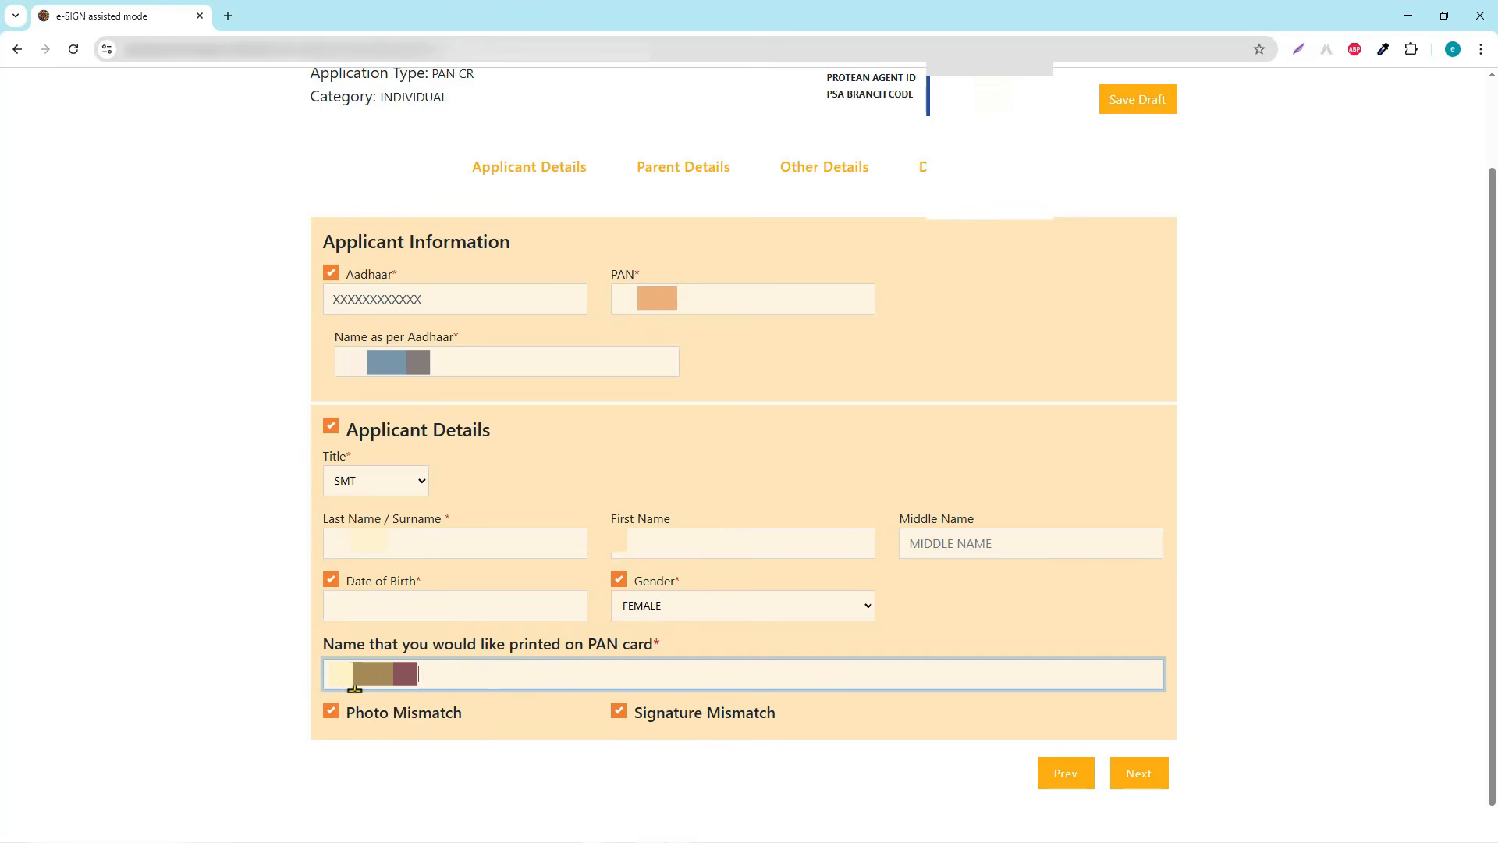
pyautogui.click(411, 755)
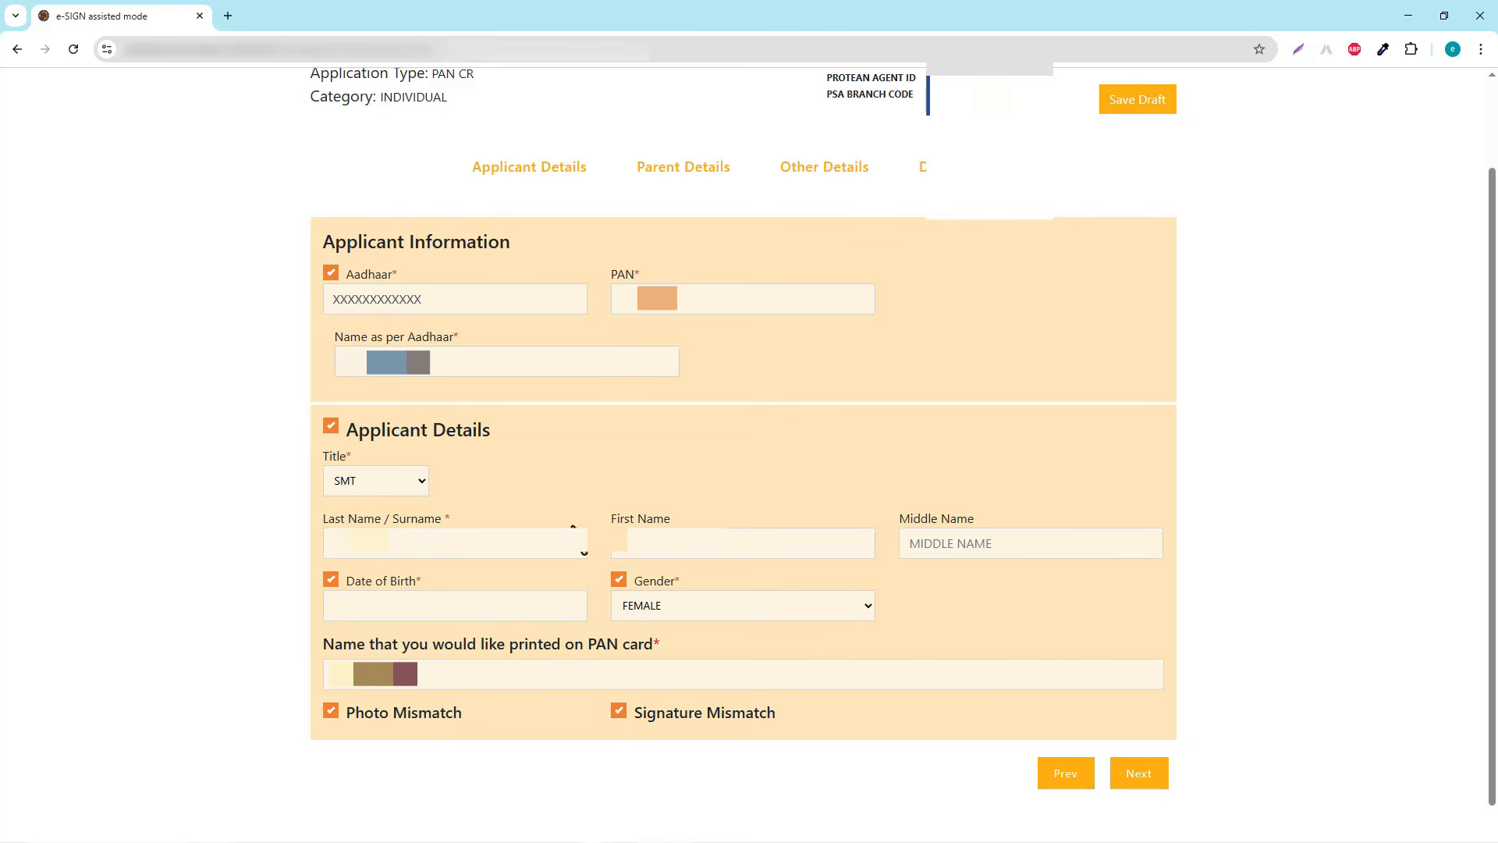
pyautogui.click(1062, 784)
pyautogui.click(355, 601)
# Continue past Parents Details with Father's Name for printing, on to Other Details
pyautogui.click(1137, 781)
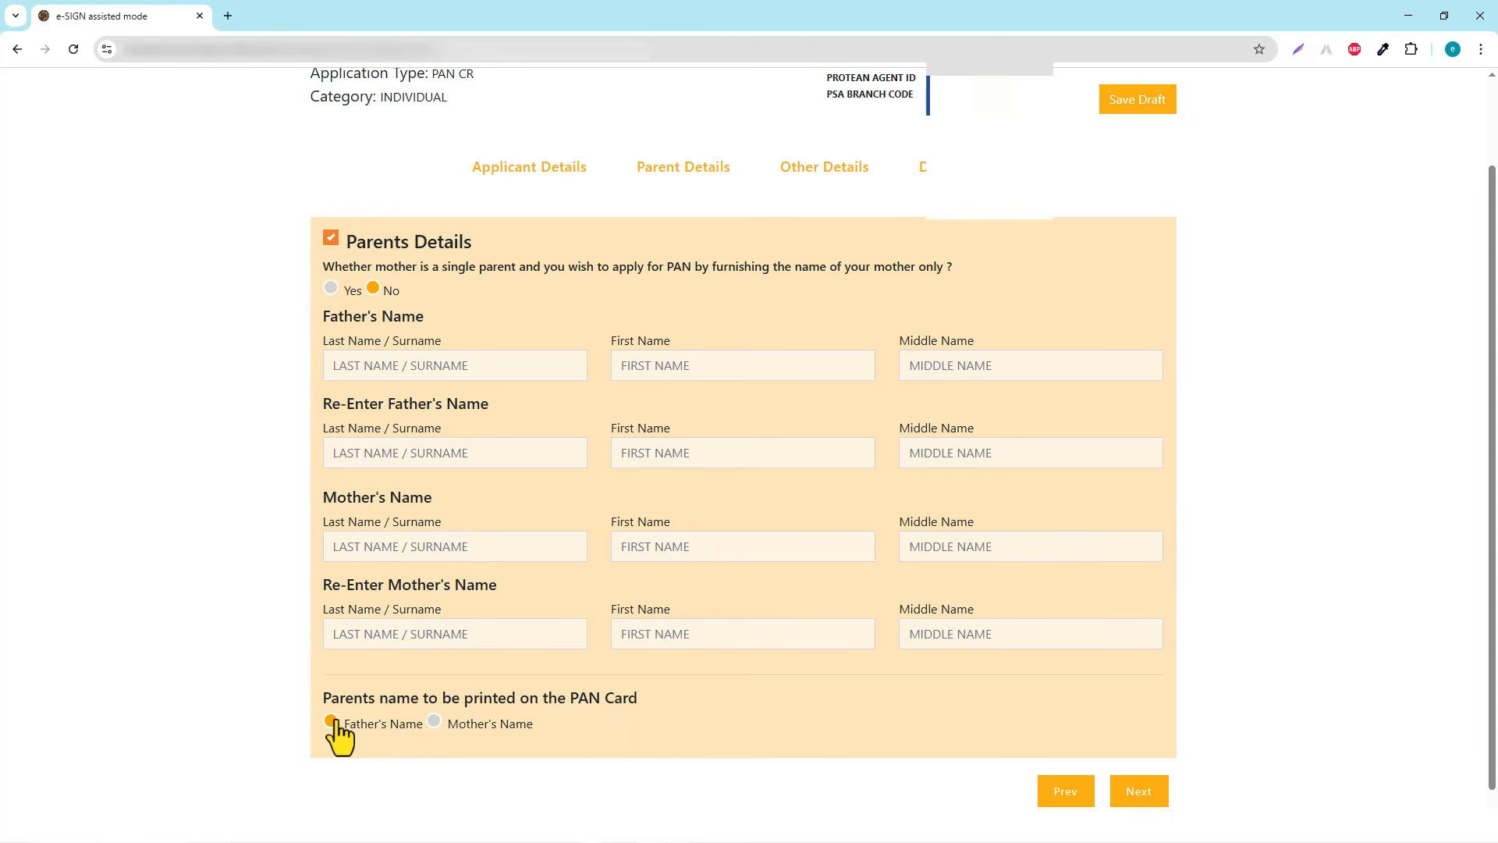
pyautogui.click(1143, 796)
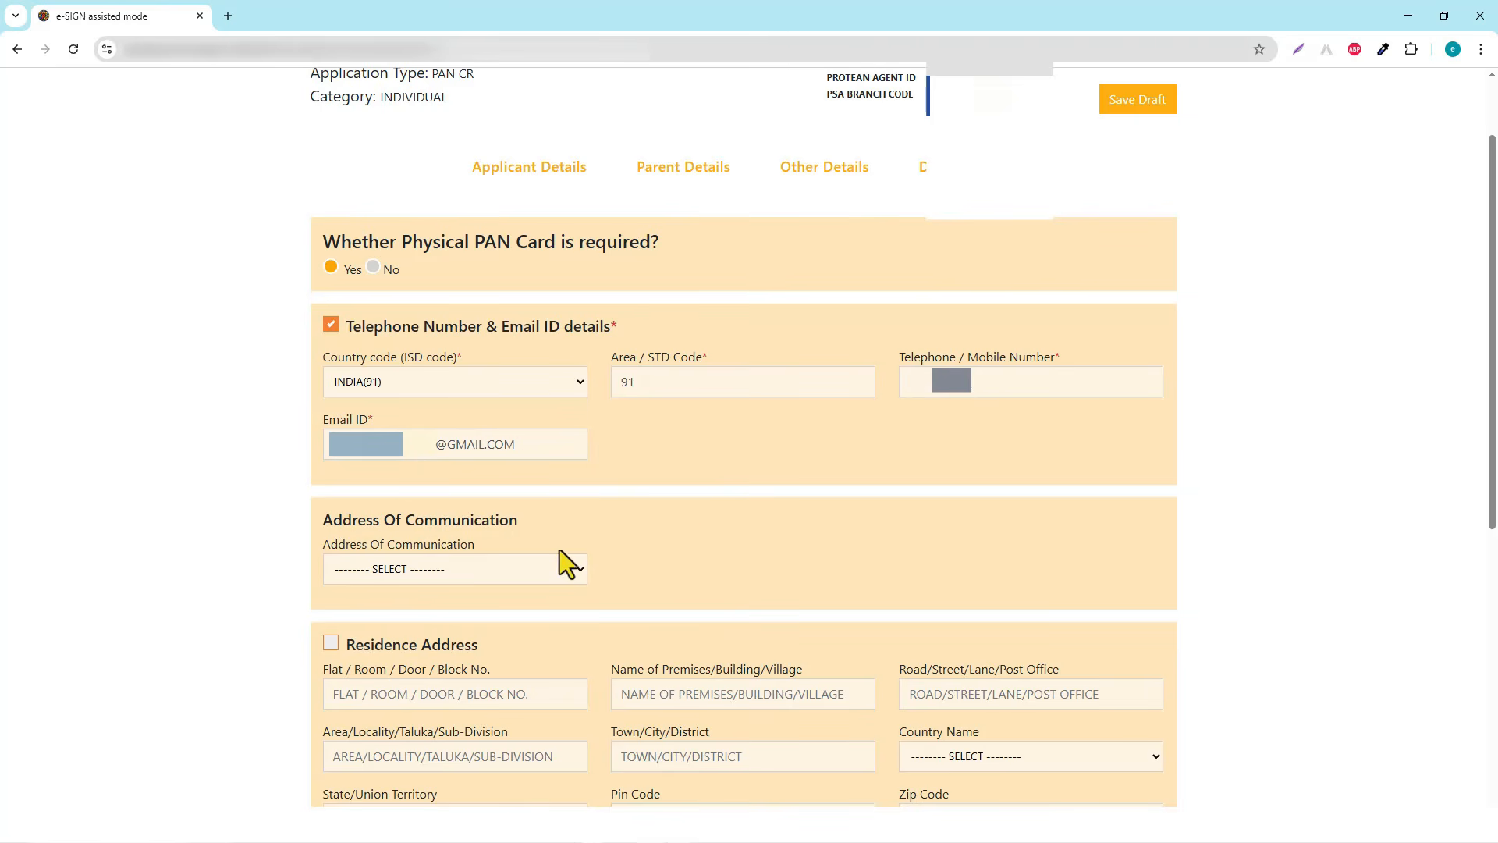
# Set RESIDENCE as the communication address, review the residence address fields, and continue to Document Details
pyautogui.click(579, 570)
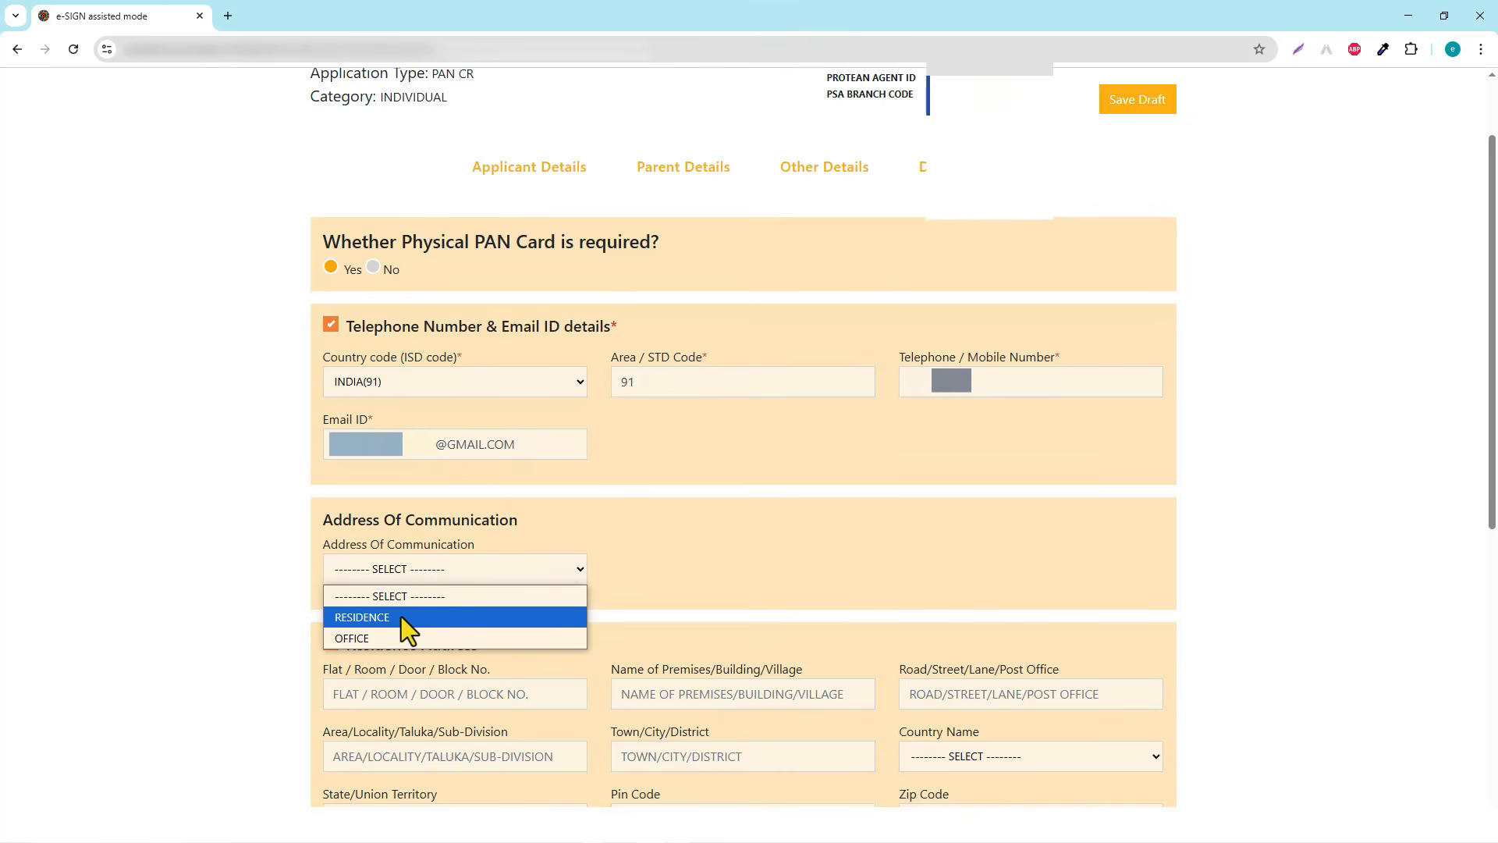
pyautogui.click(401, 617)
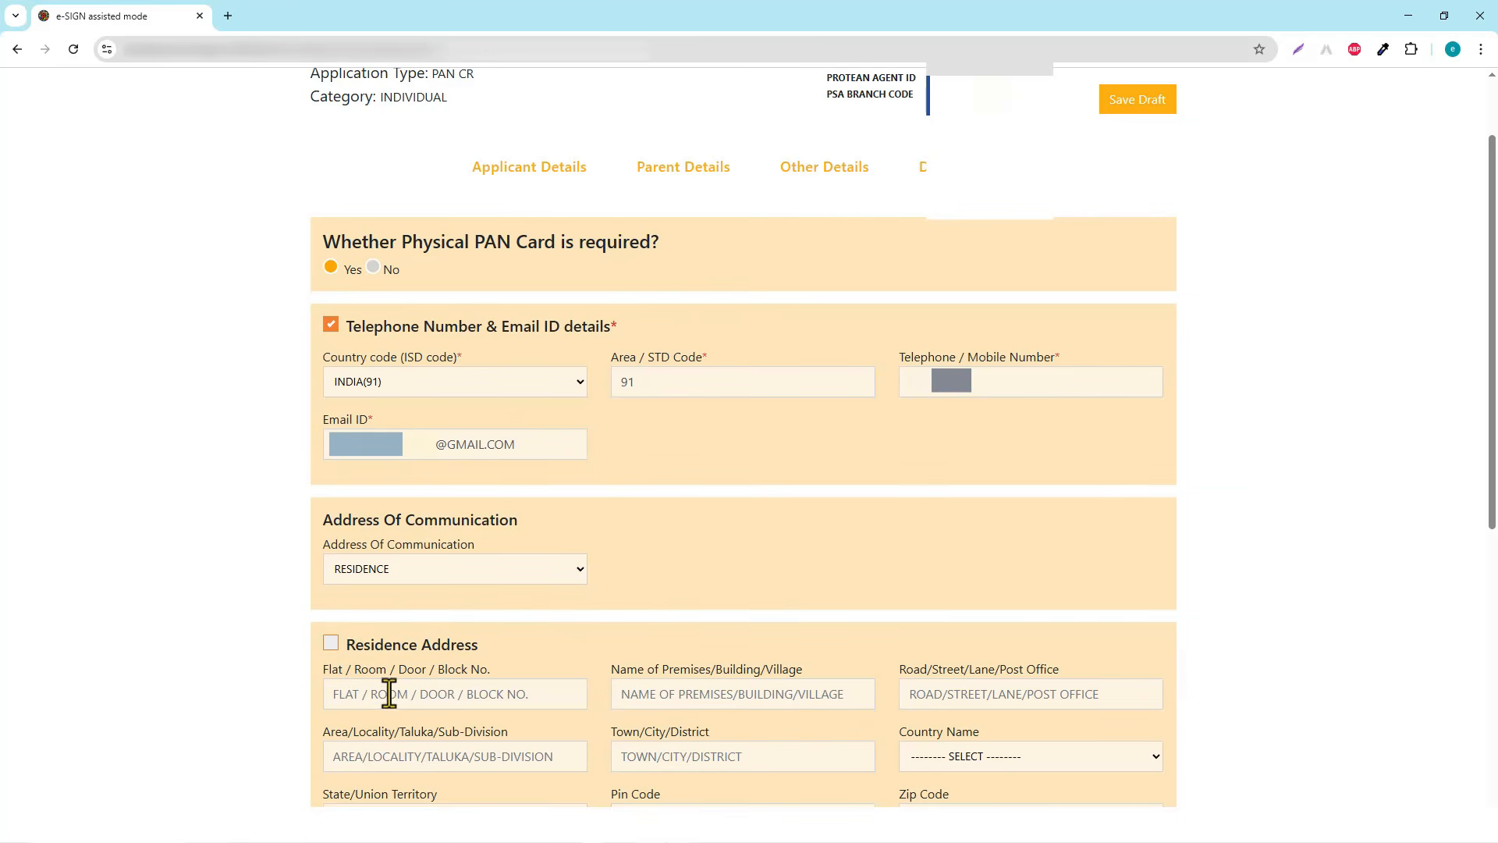
pyautogui.click(365, 692)
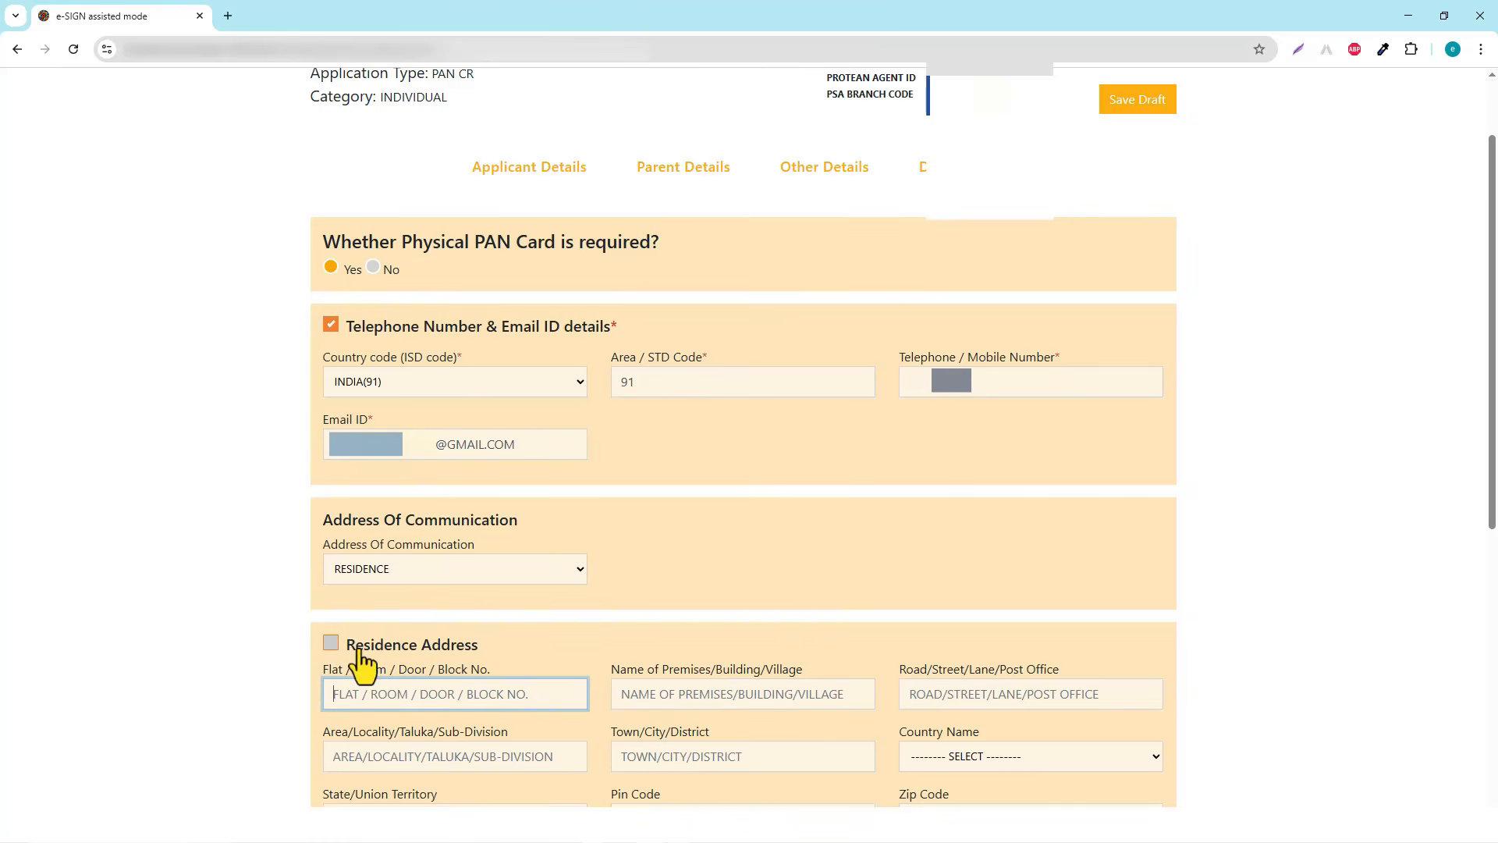
pyautogui.click(330, 644)
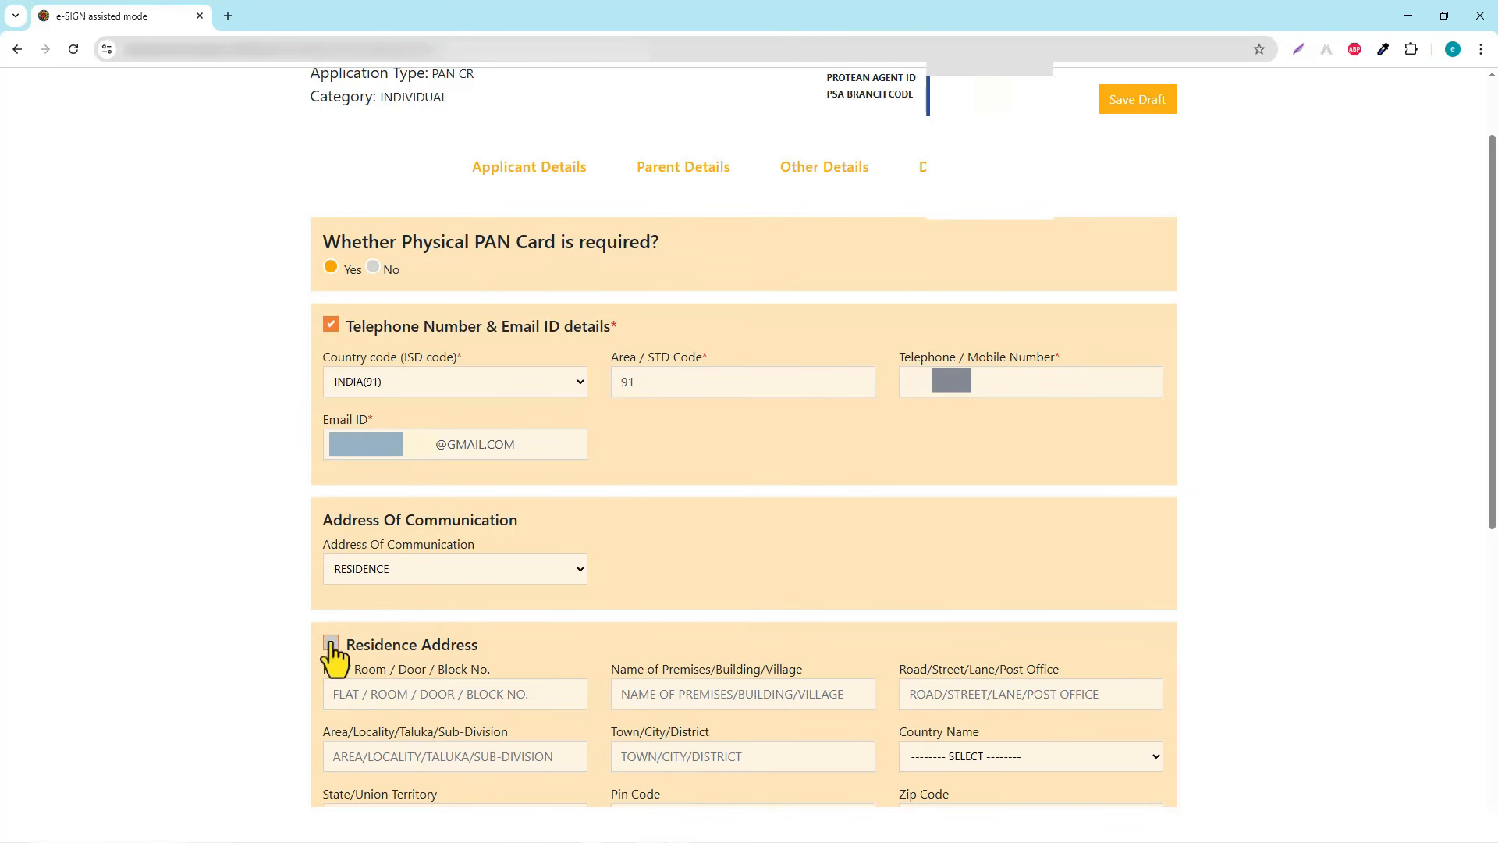
pyautogui.click(330, 643)
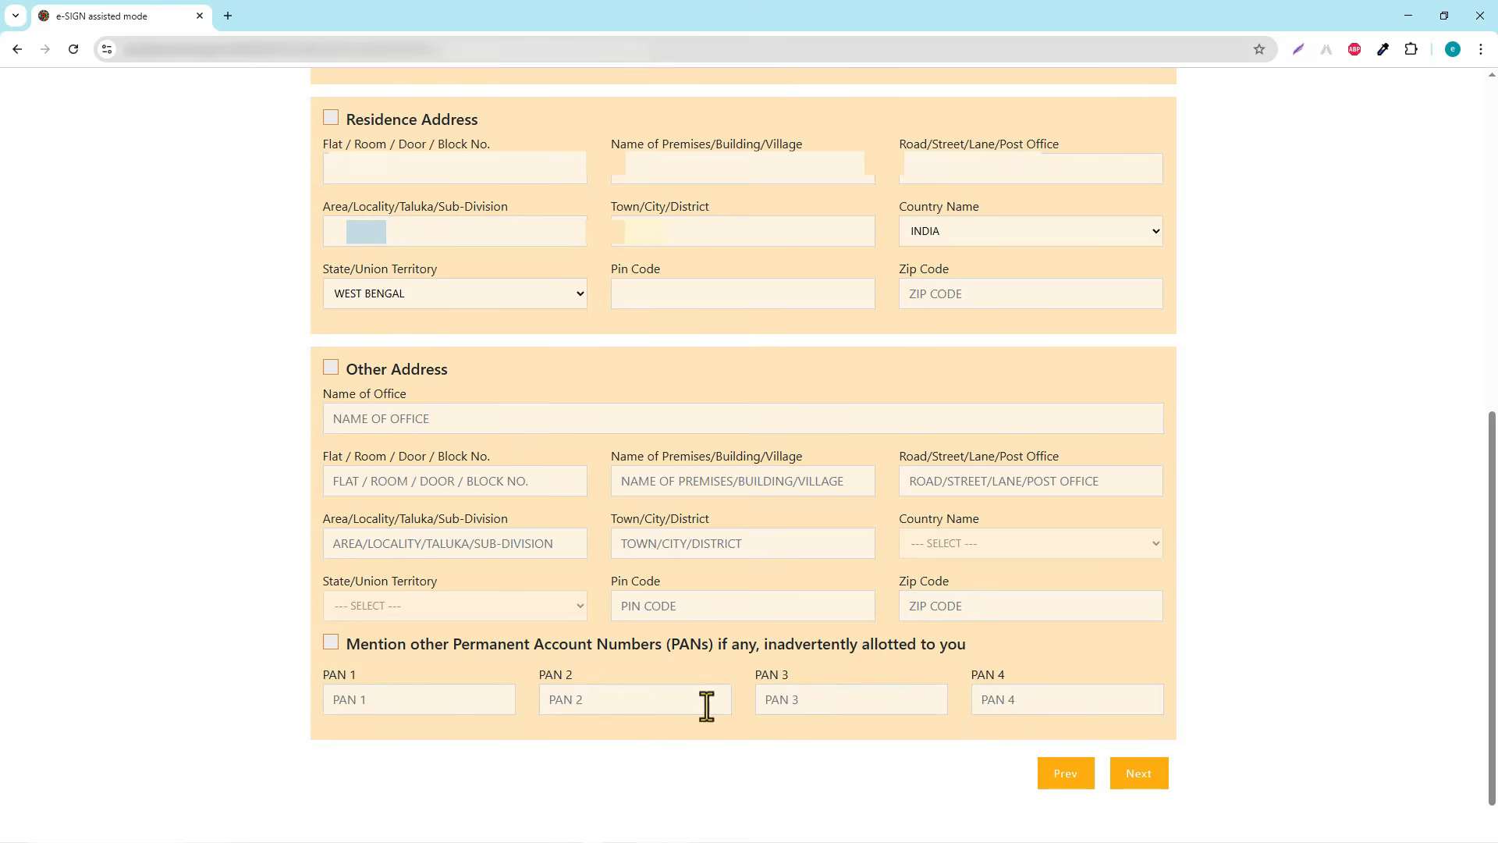
pyautogui.click(1138, 776)
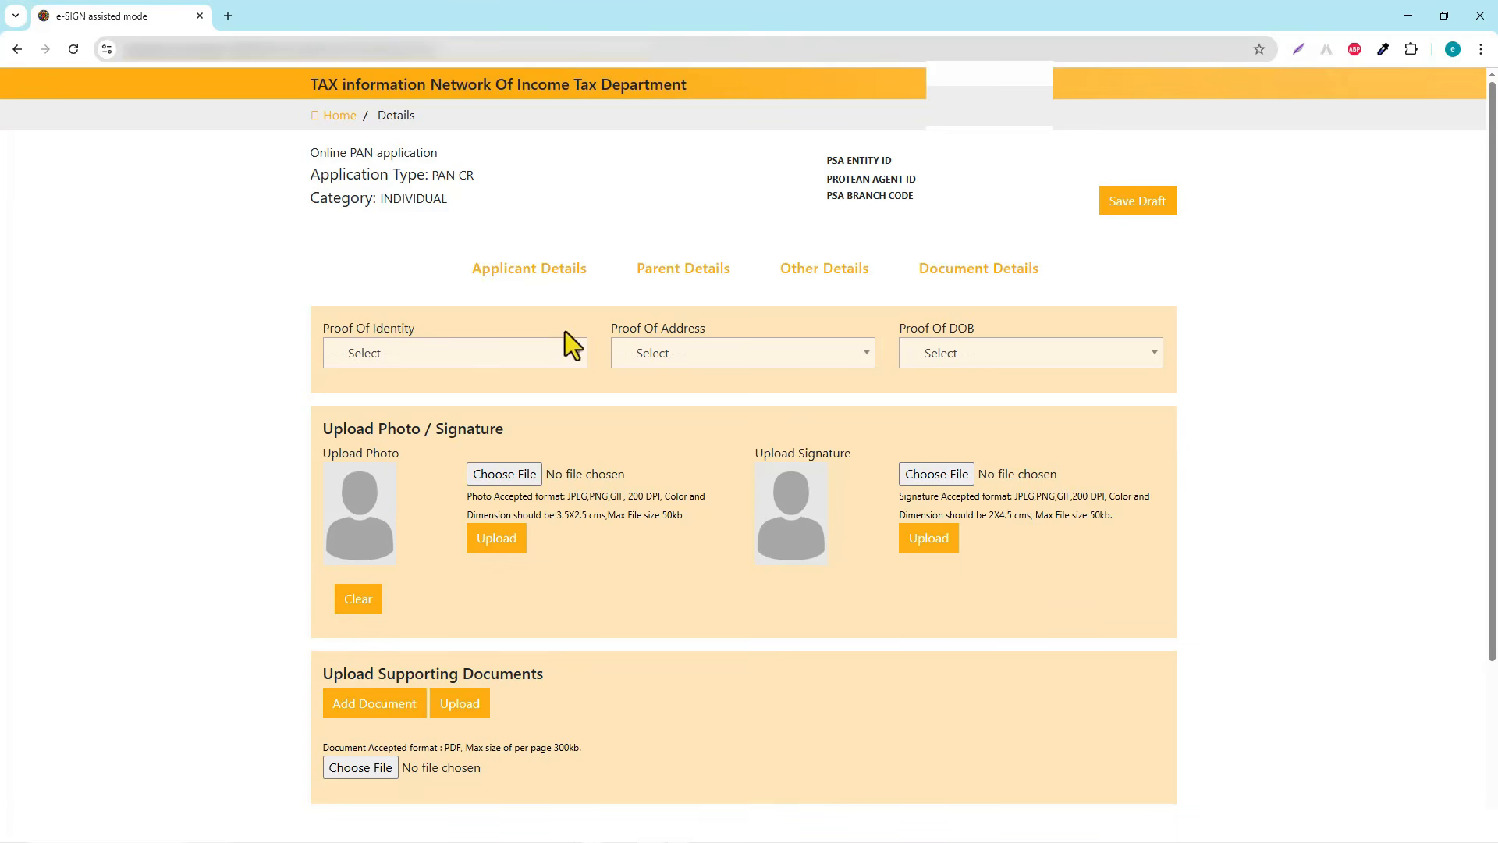
# Pick 'AADHAAR Card issued by the Unique Identification Authority of India' in all three proof dropdowns
pyautogui.click(568, 355)
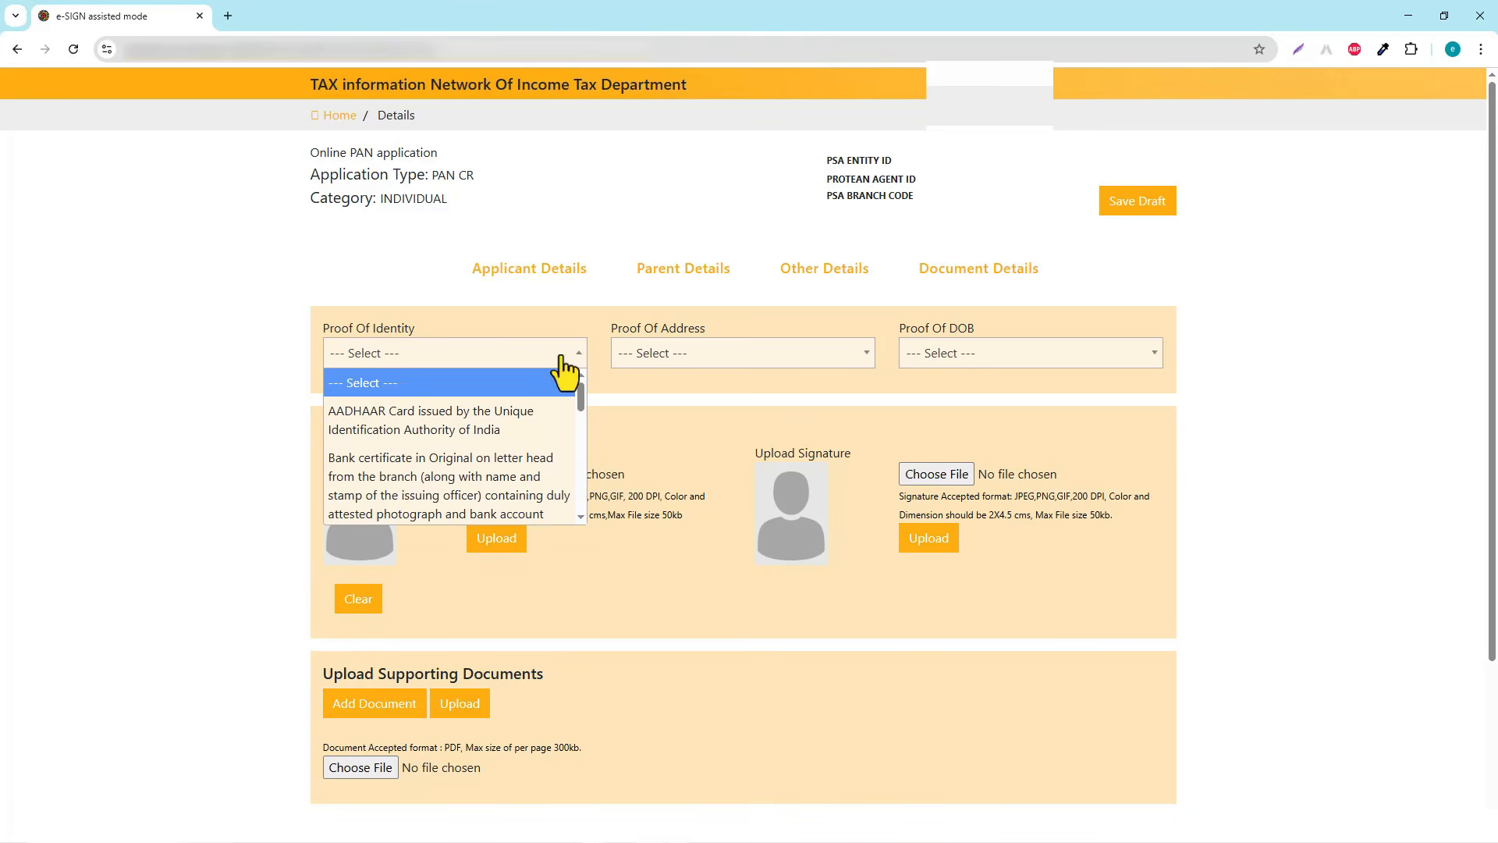
pyautogui.click(471, 436)
pyautogui.click(745, 366)
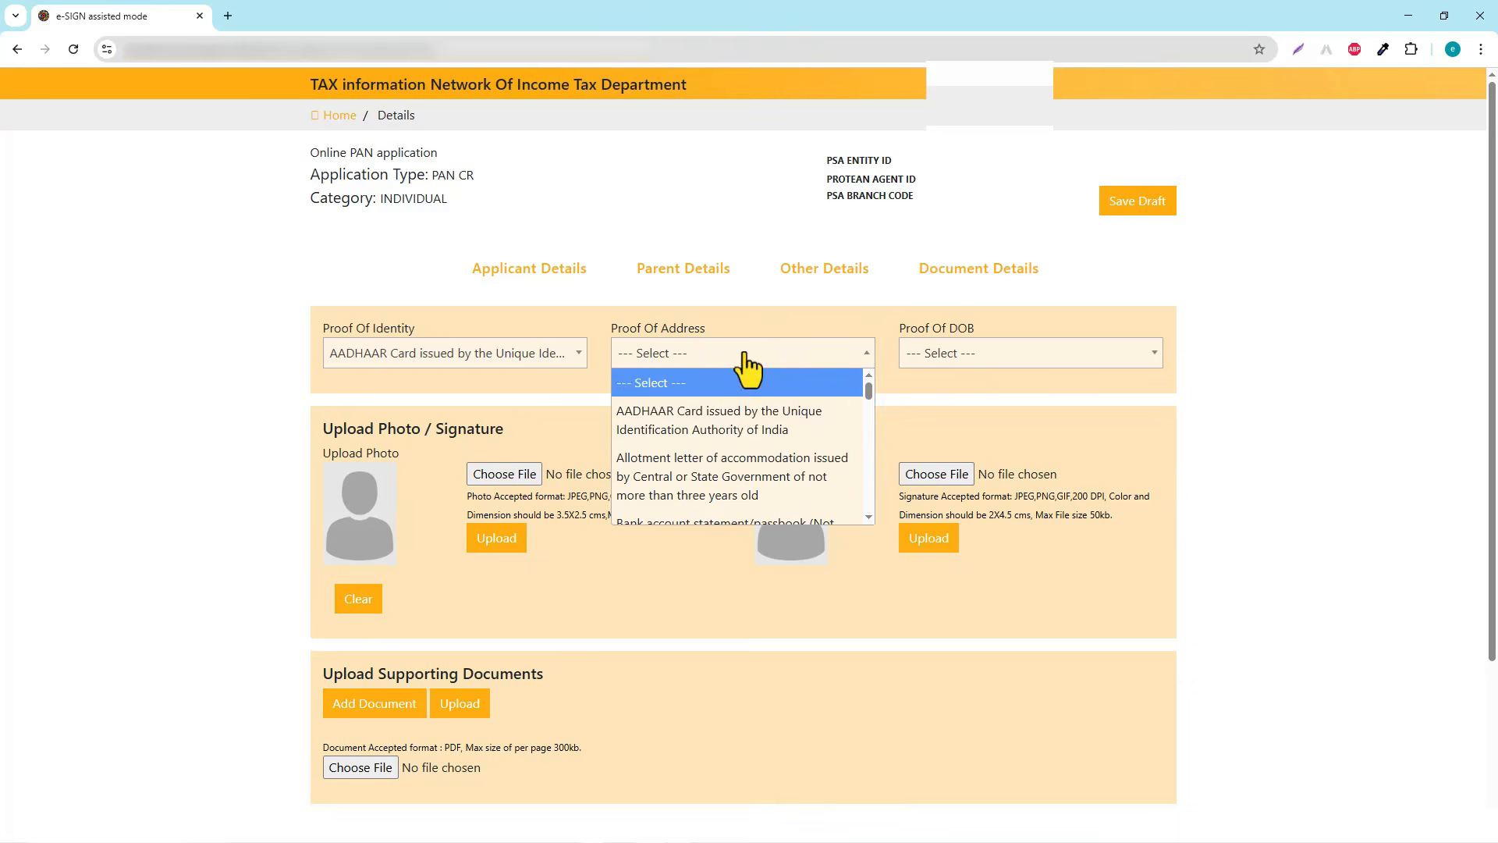
pyautogui.click(687, 425)
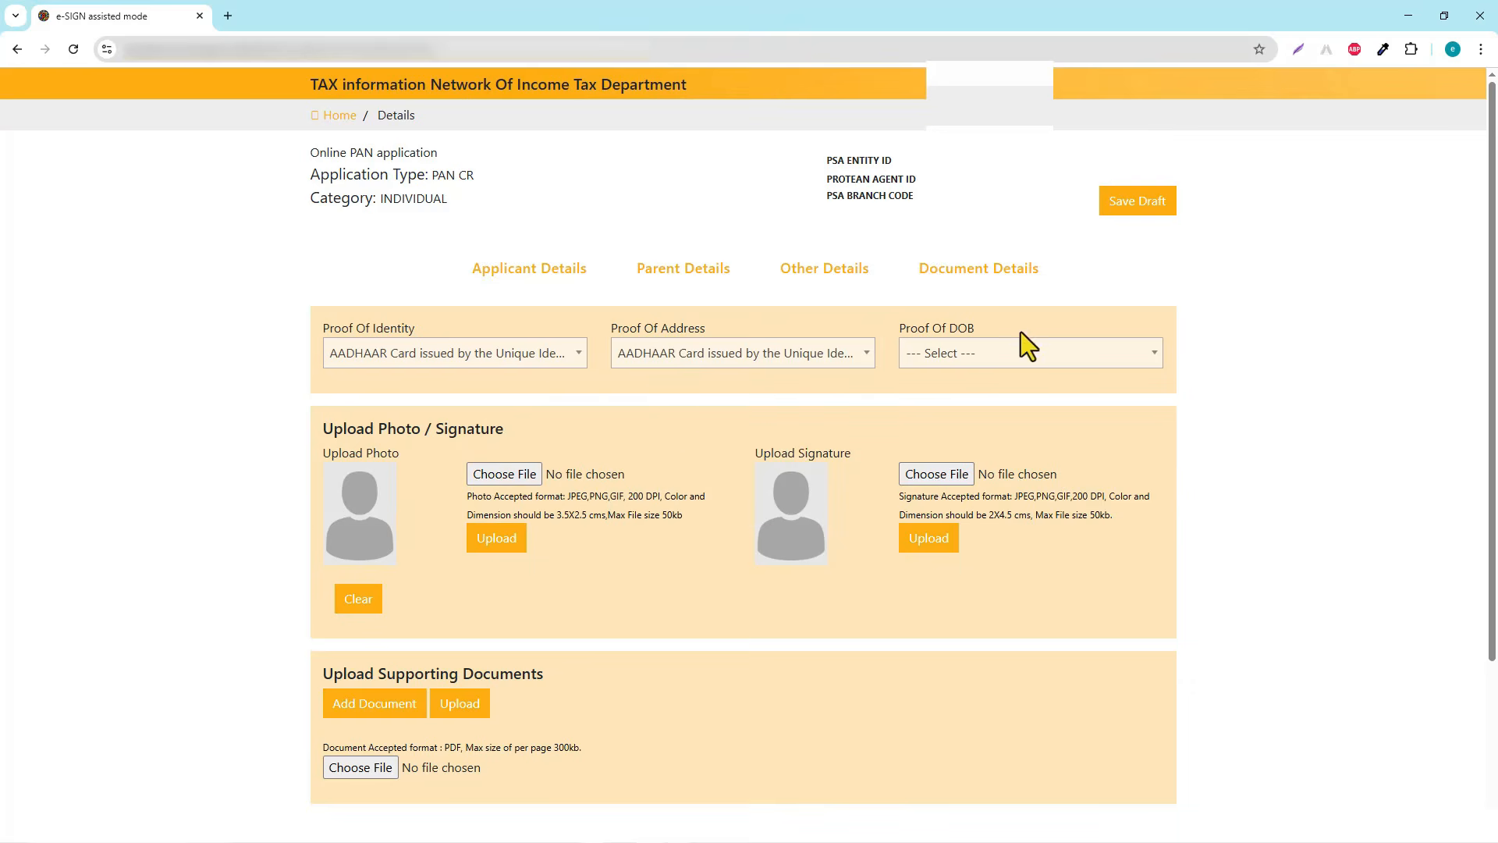
pyautogui.click(1024, 351)
pyautogui.click(969, 428)
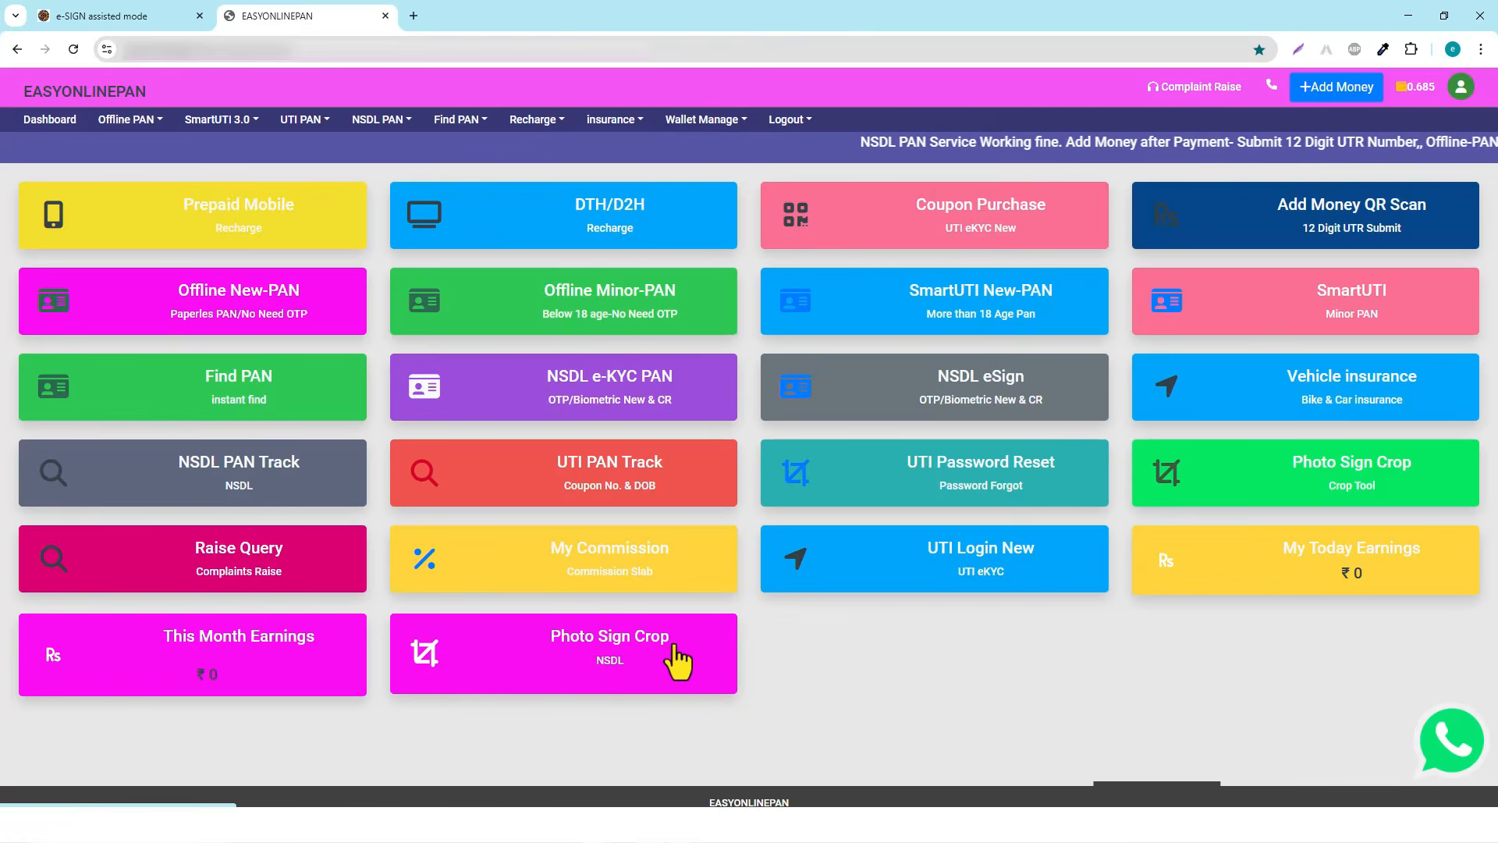
# Resize the photo and signature with the Photo Sign Crop (NSDL) tool, then return to the PAN form
pyautogui.click(625, 665)
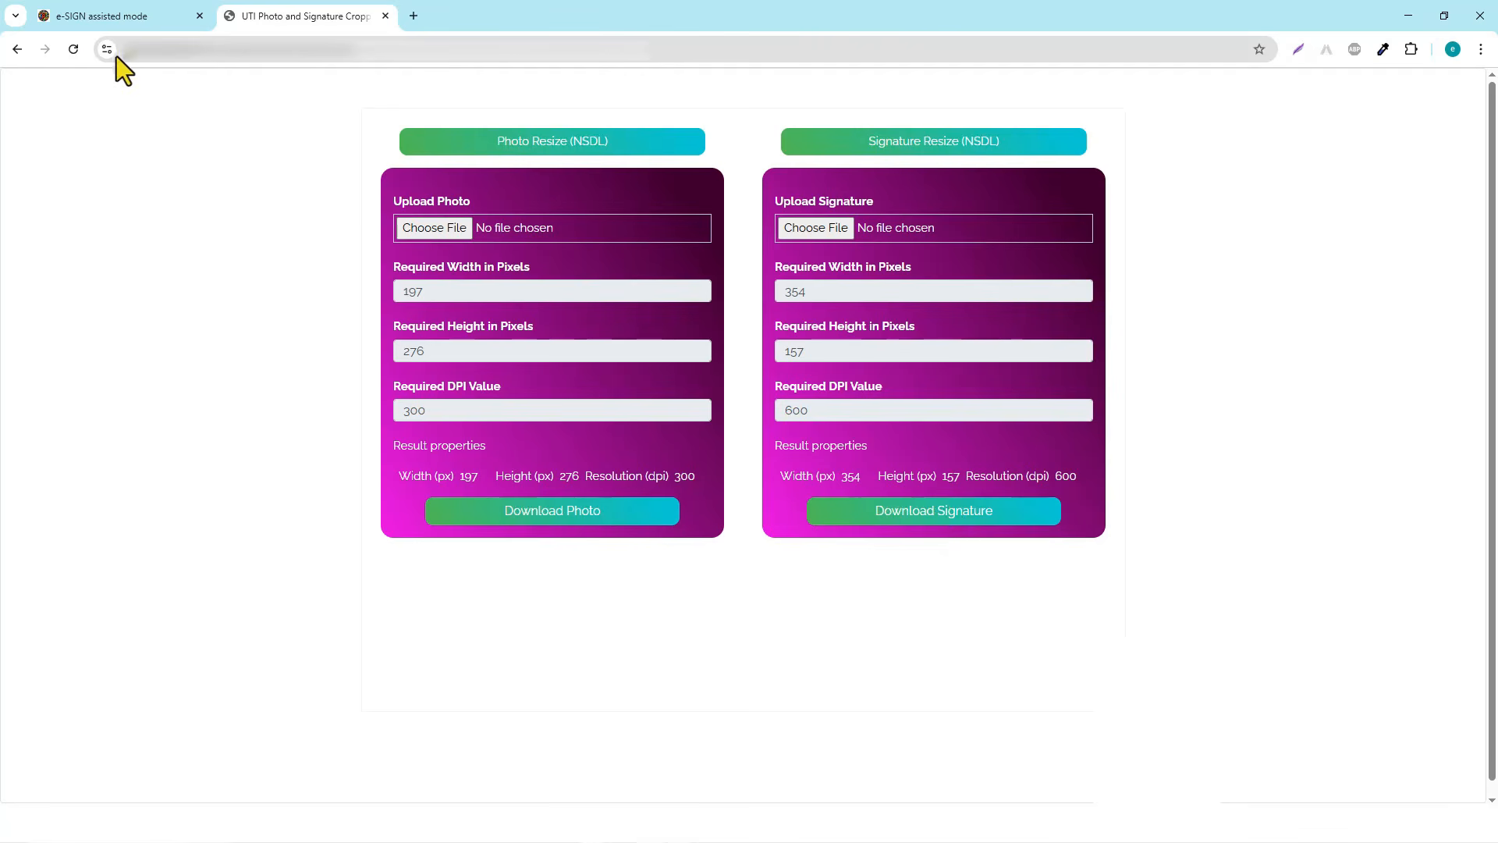
pyautogui.click(86, 17)
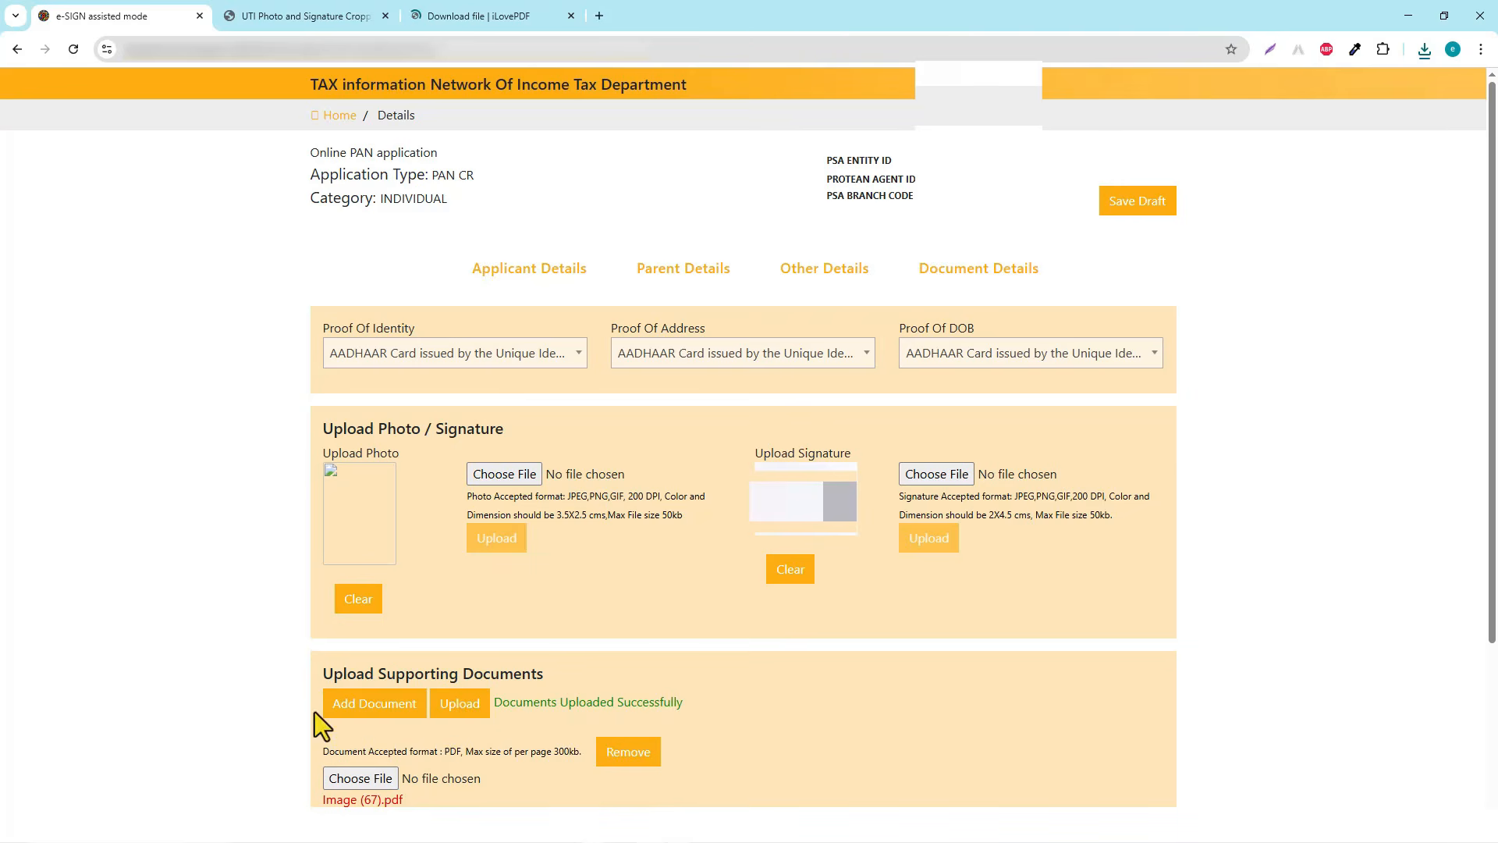
# Note the PDF-only, 300kb-per-page document rules and submit the completed PAN application form
pyautogui.moveTo(440, 754); pyautogui.dragTo(580, 758)
pyautogui.click(527, 759)
pyautogui.click(491, 739)
pyautogui.scroll(-3, 976, 602)
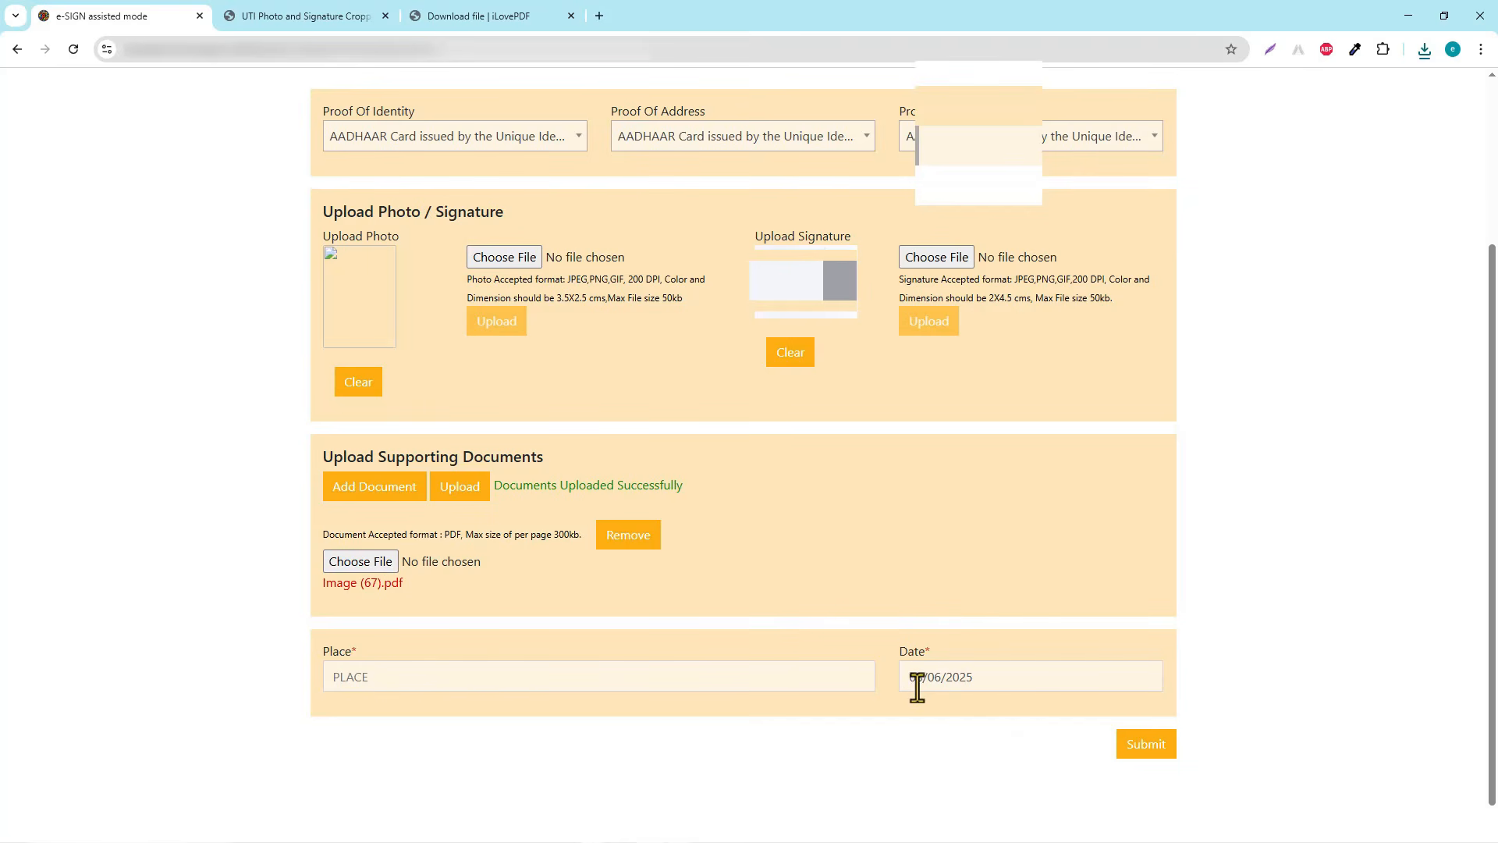
pyautogui.click(1164, 751)
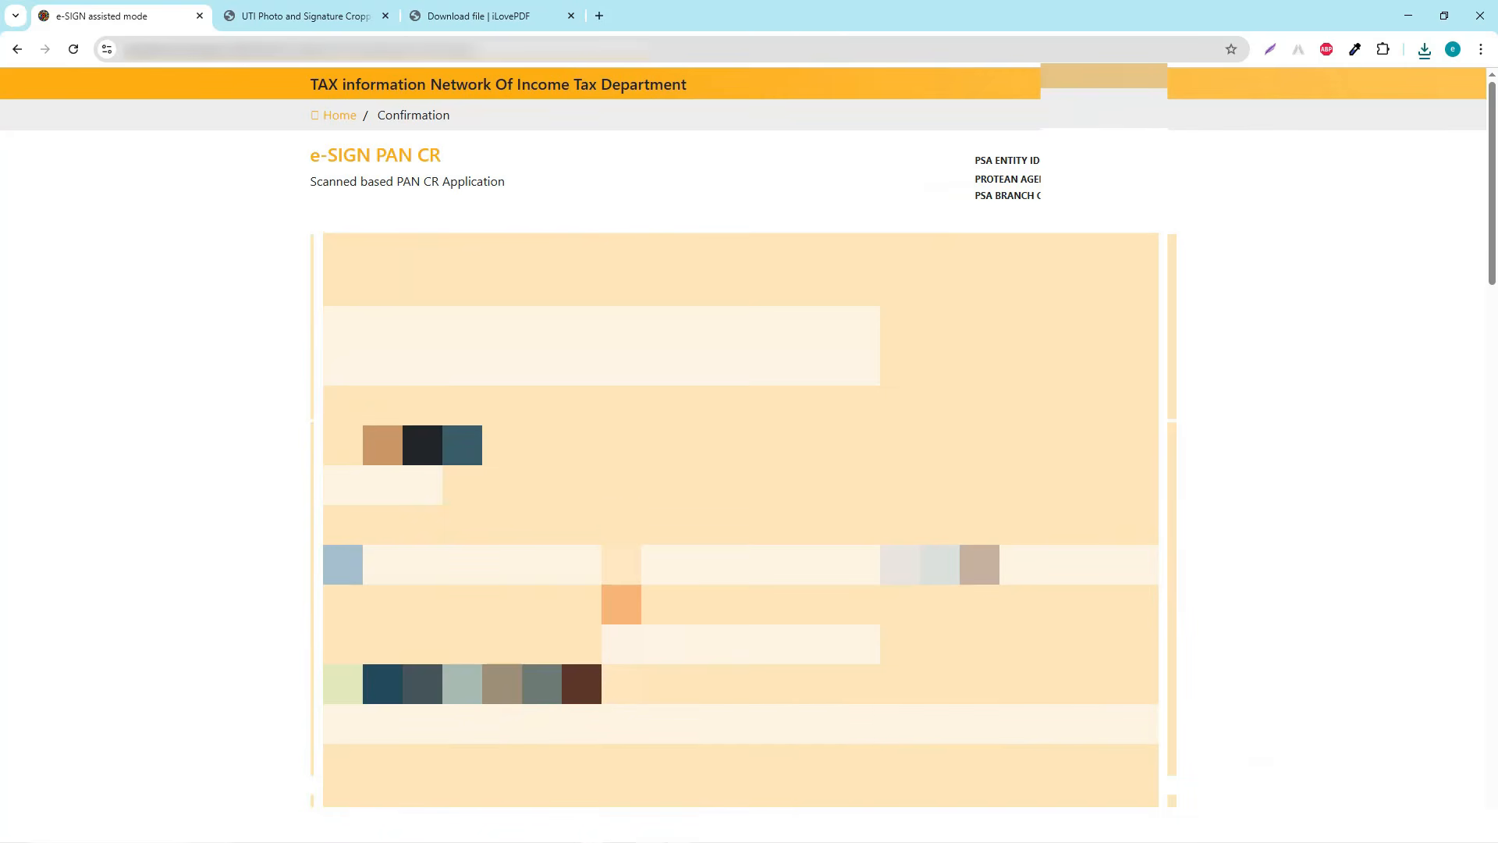
pyautogui.scroll(-4, 621, 525)
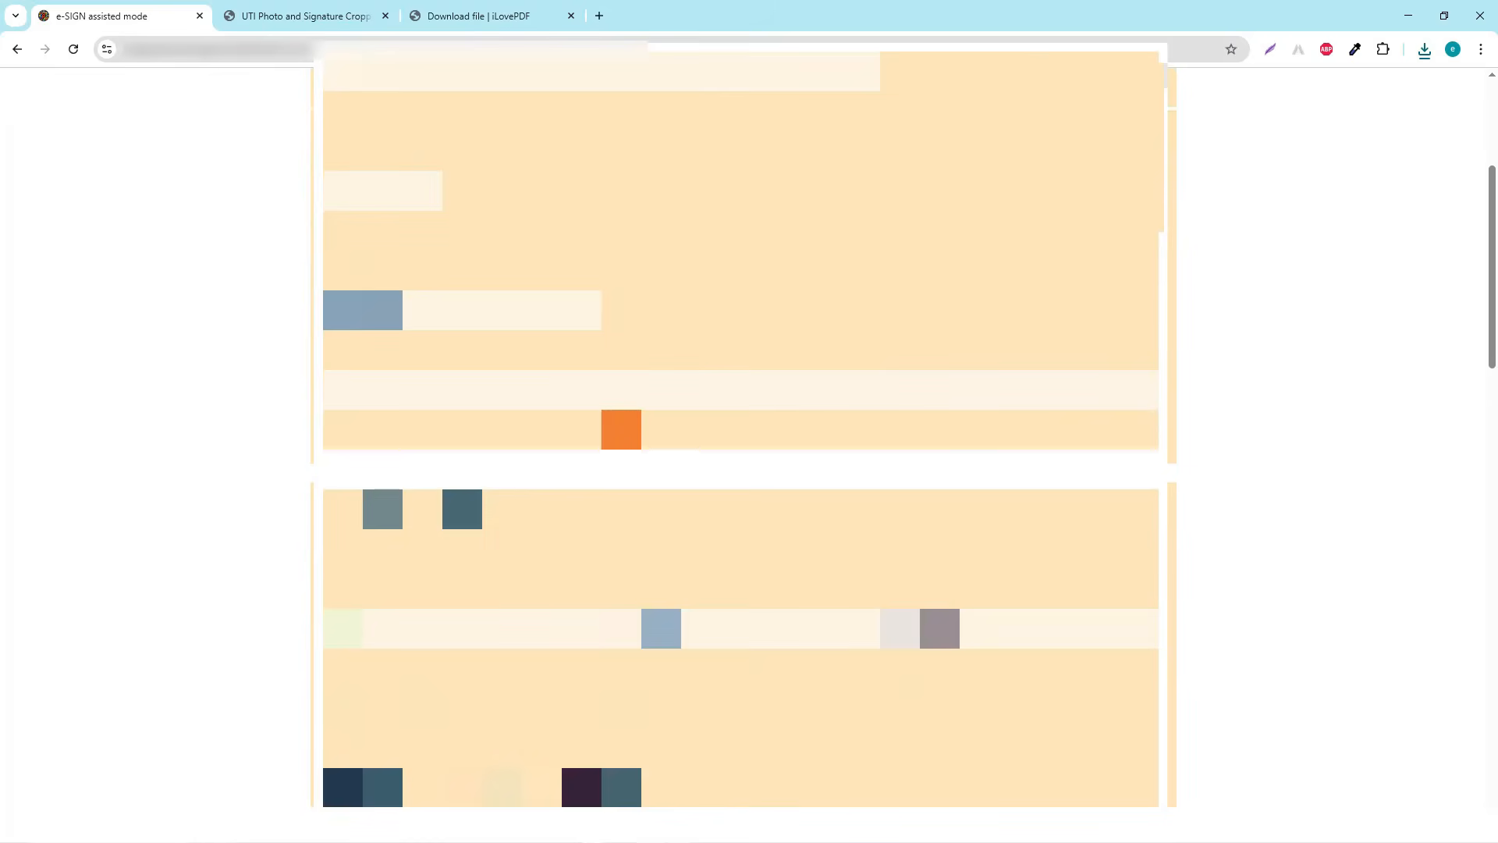
# Scroll through the e-SIGN PAN CR preview and confirm the application details for e-signing
pyautogui.scroll(-5, 741, 436)
pyautogui.scroll(-8, 742, 437)
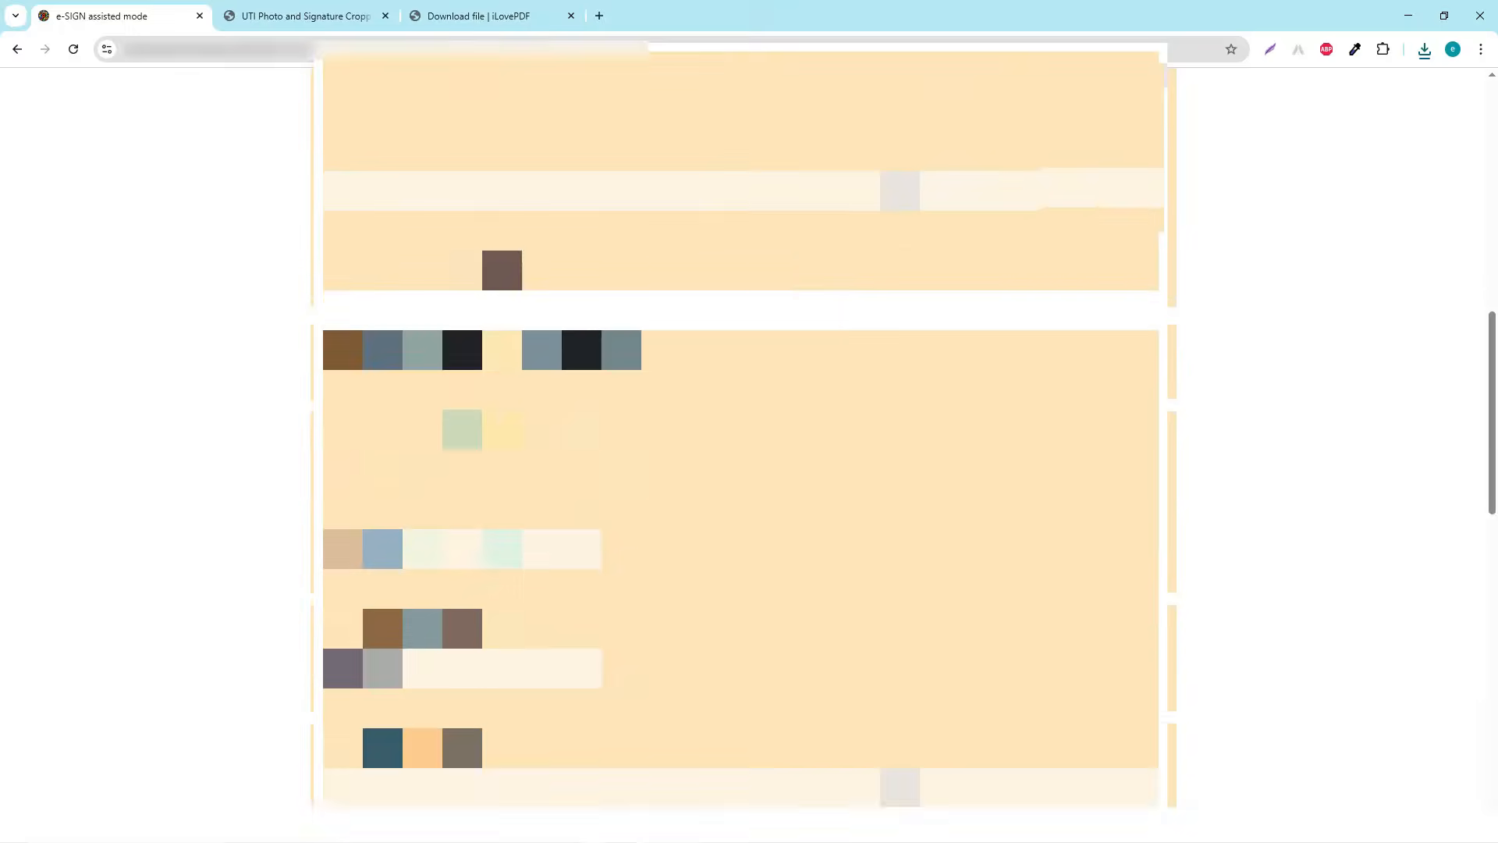
pyautogui.scroll(-7, 741, 437)
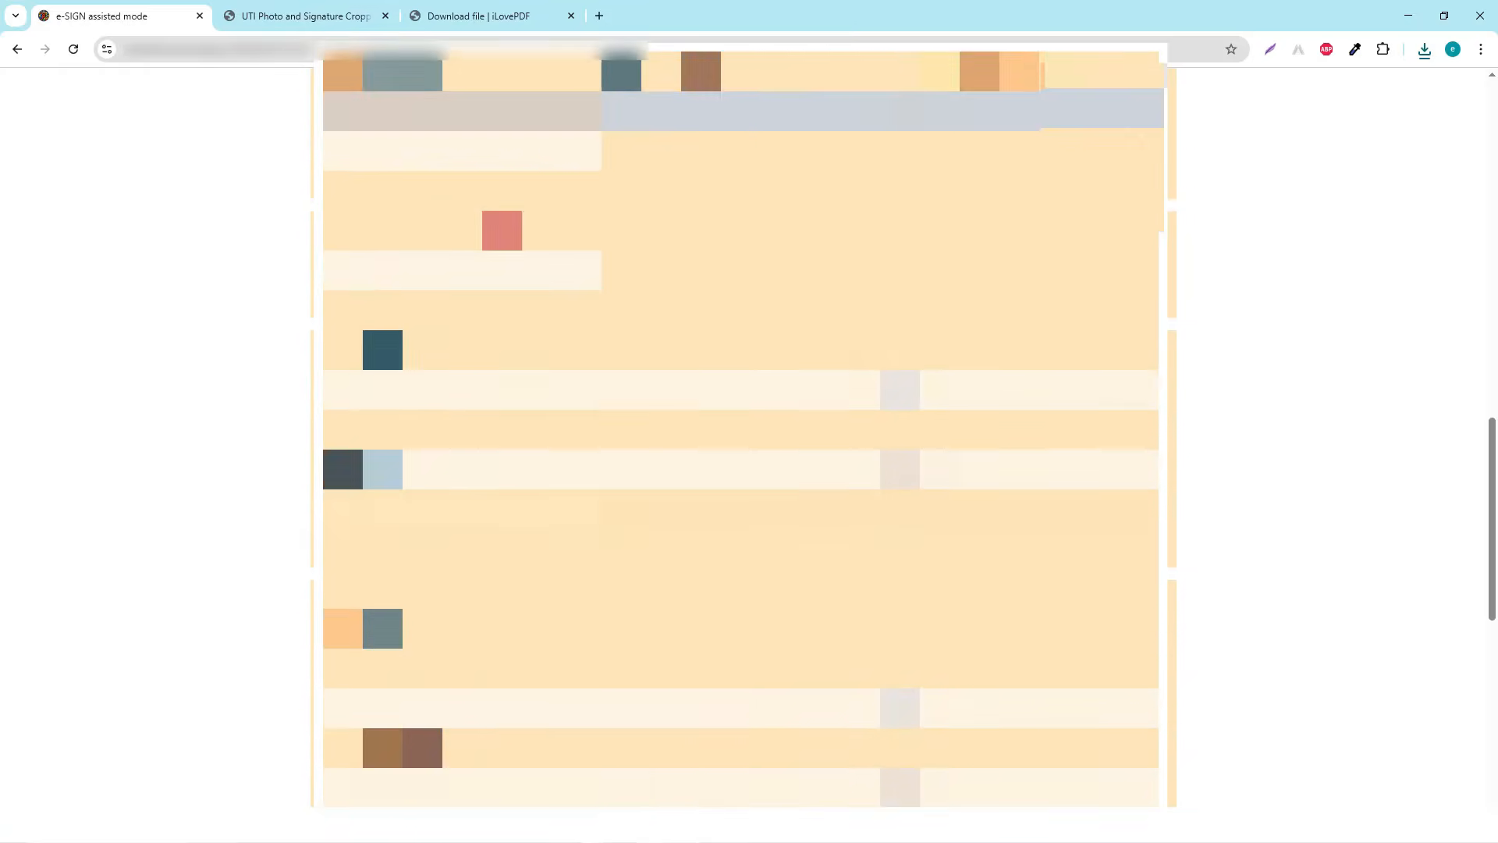
pyautogui.scroll(-5, 741, 437)
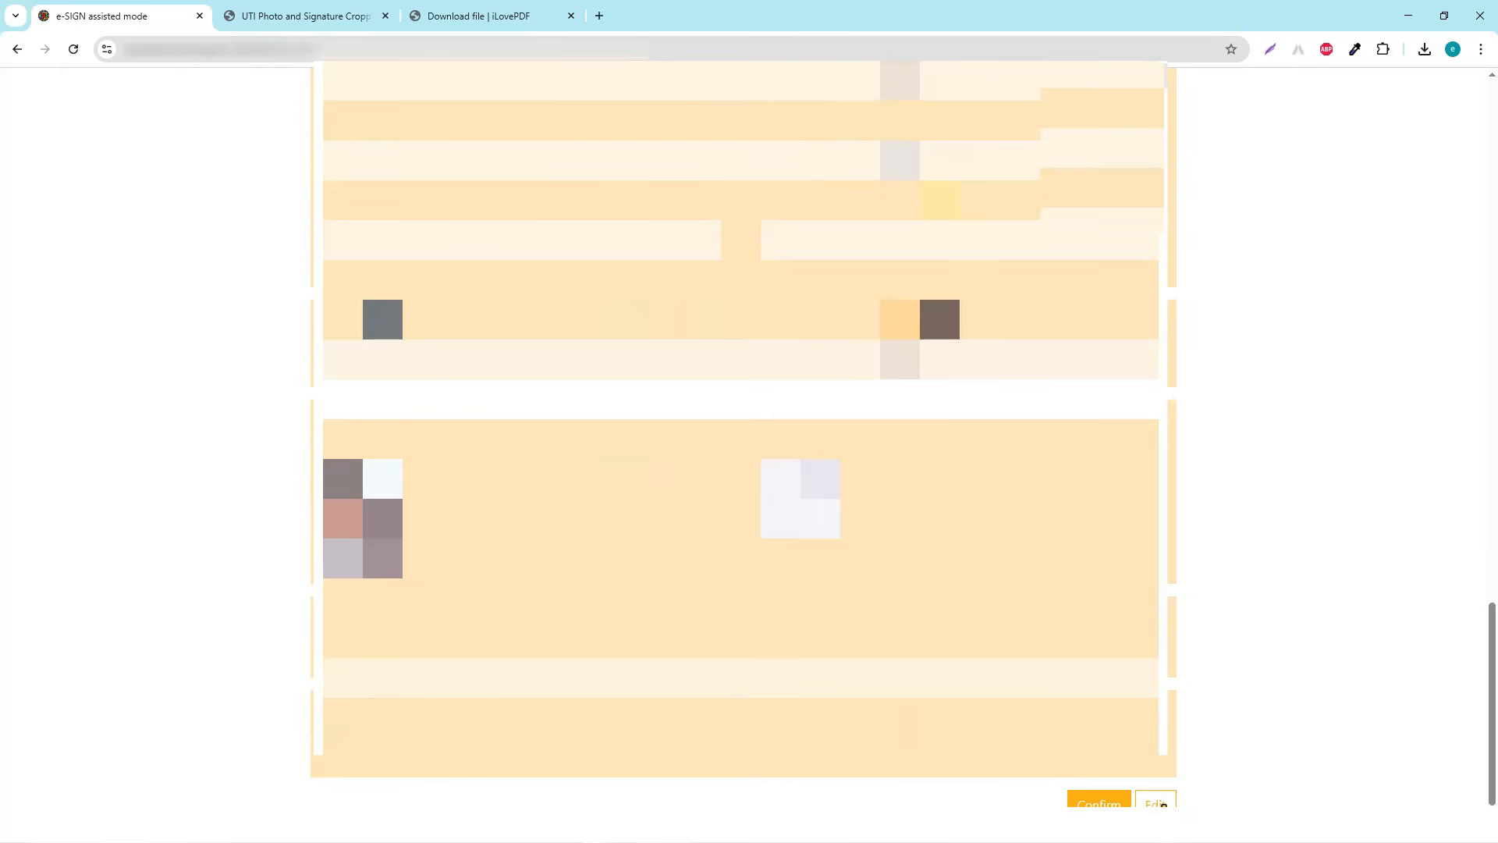
pyautogui.click(1162, 803)
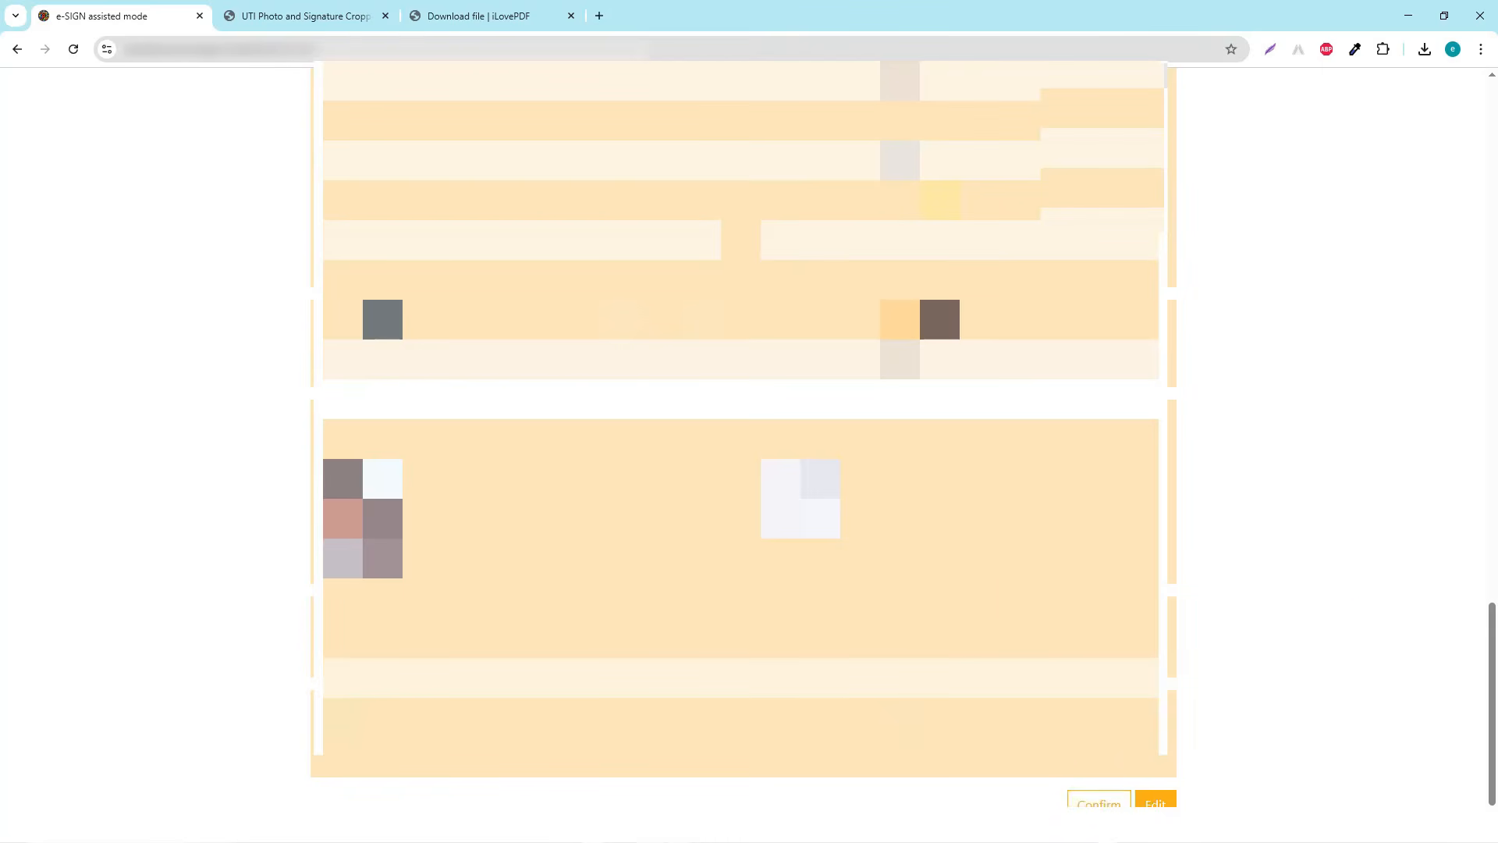
pyautogui.click(1099, 802)
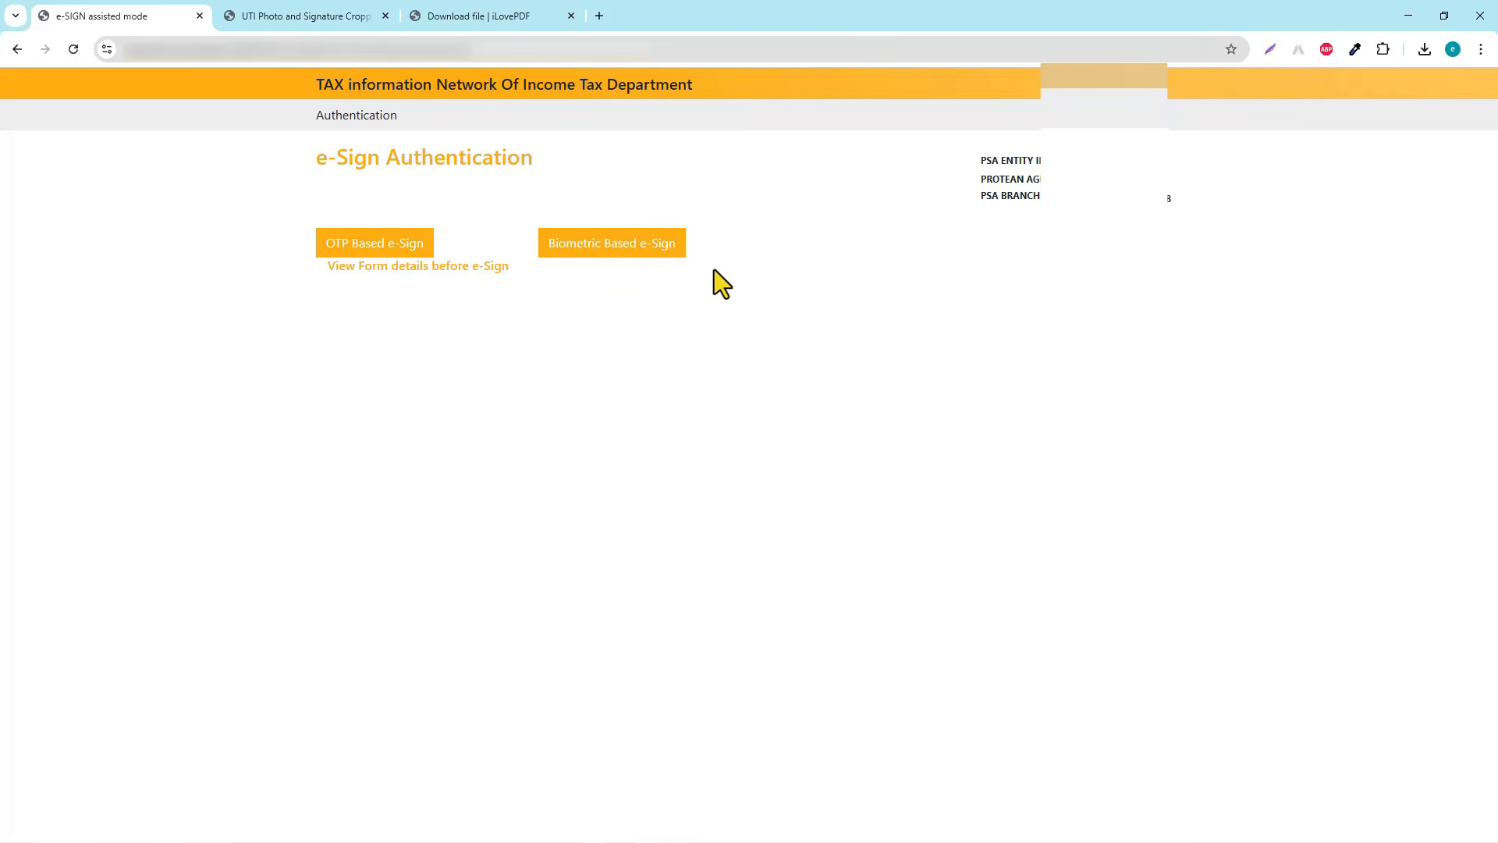
# E-sign with Aadhaar OTP: give consent, enter the Aadhaar/VID, request the OTP, then paste and verify it
pyautogui.click(381, 244)
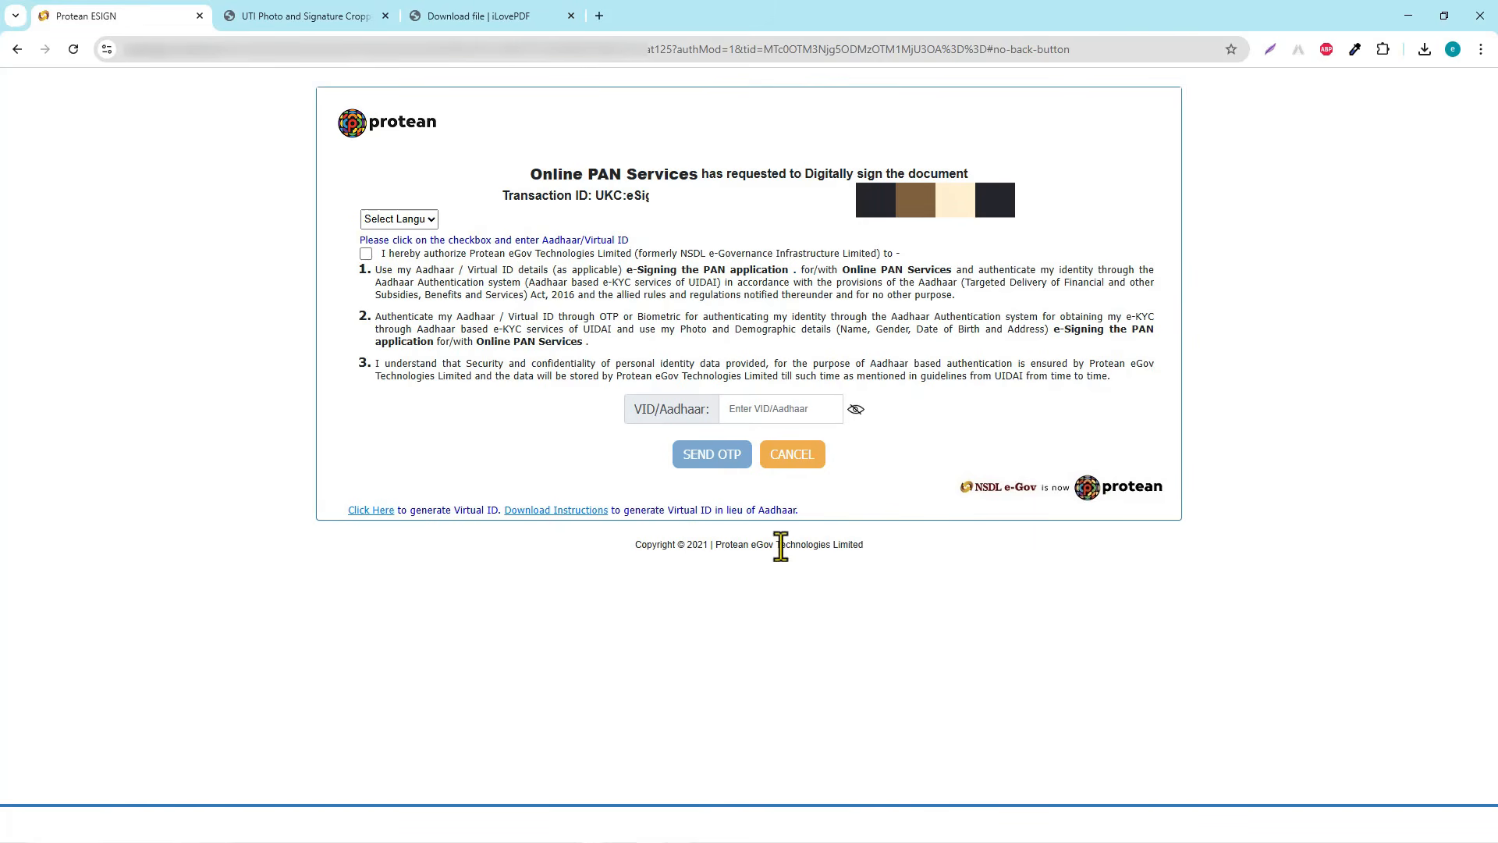
pyautogui.click(366, 255)
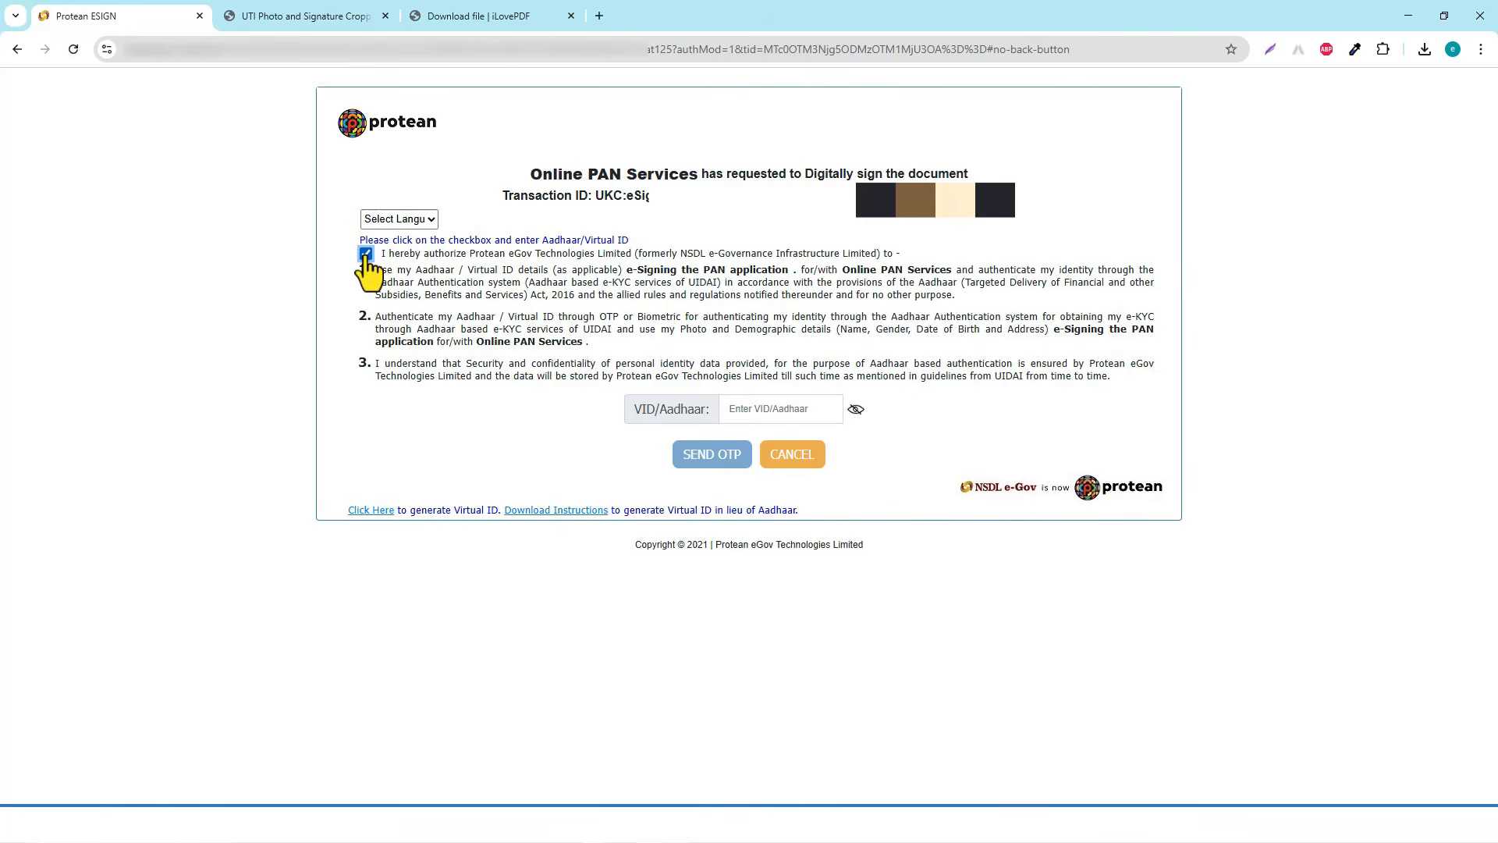
pyautogui.click(749, 406)
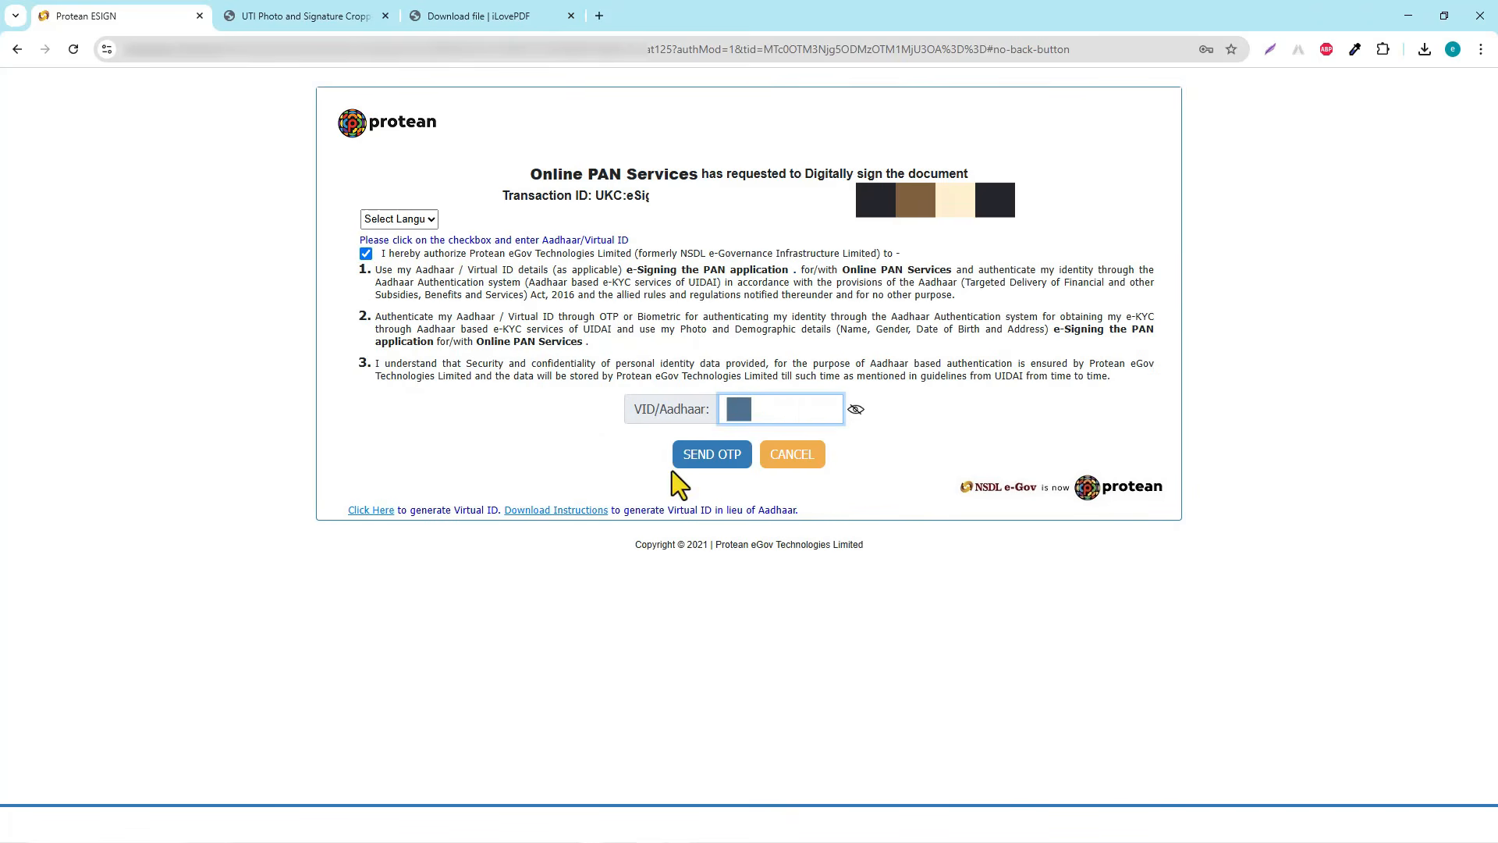
pyautogui.click(712, 459)
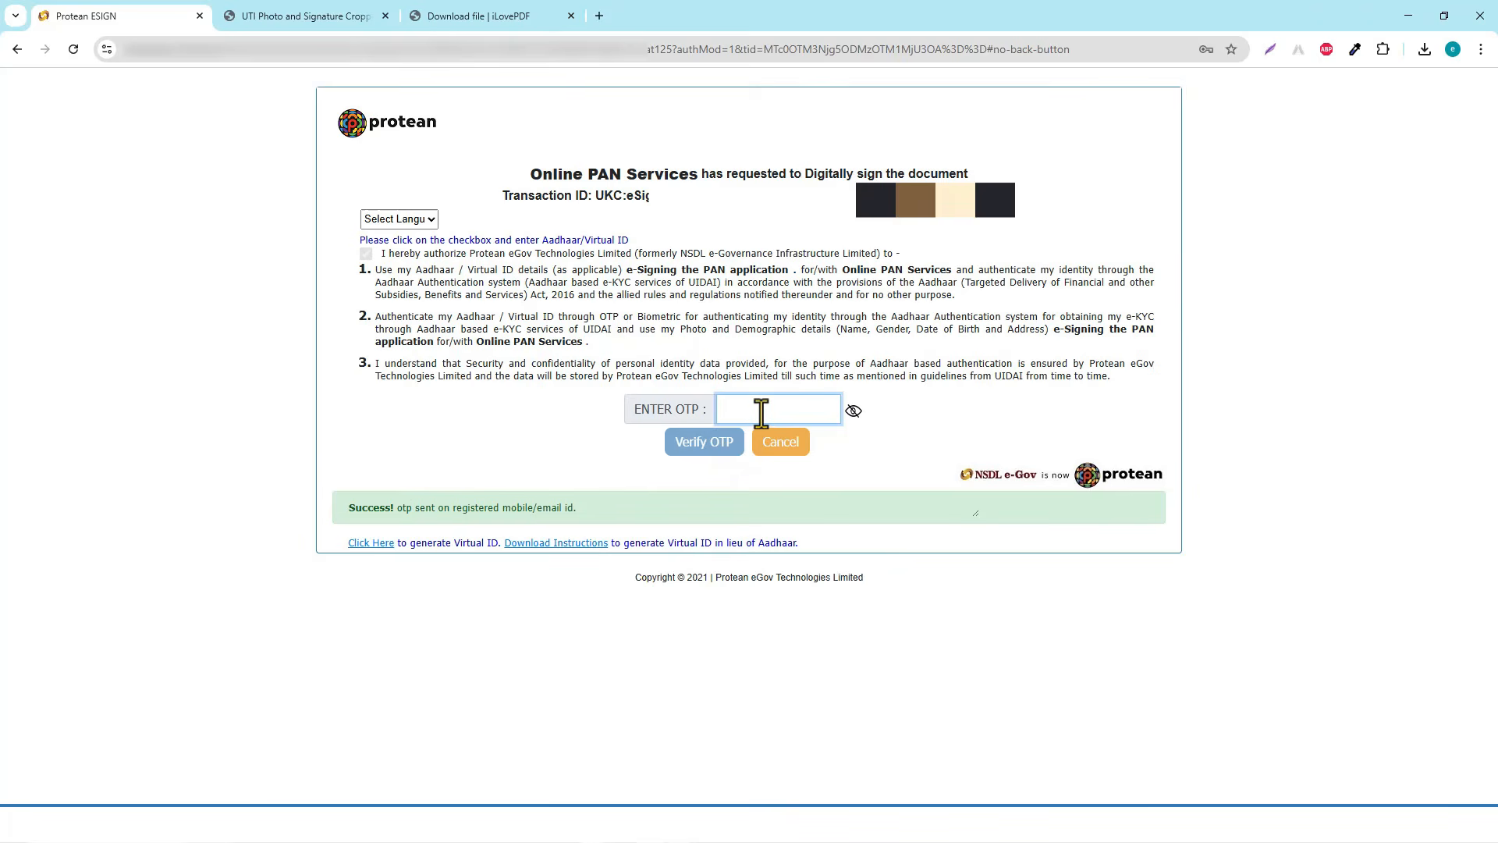
pyautogui.hotkey('ctrl', 'v')
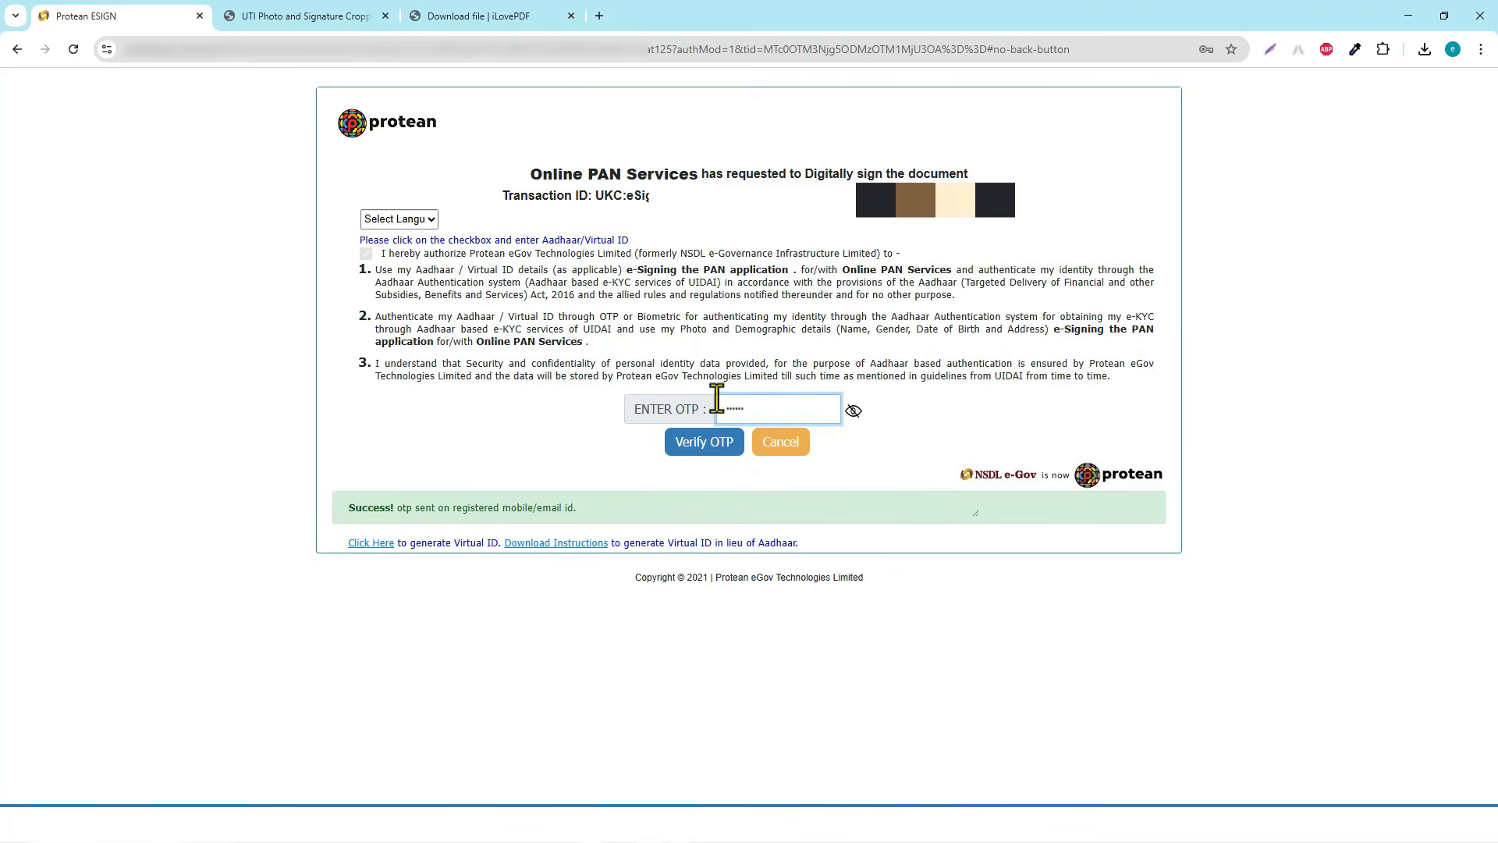
pyautogui.click(696, 446)
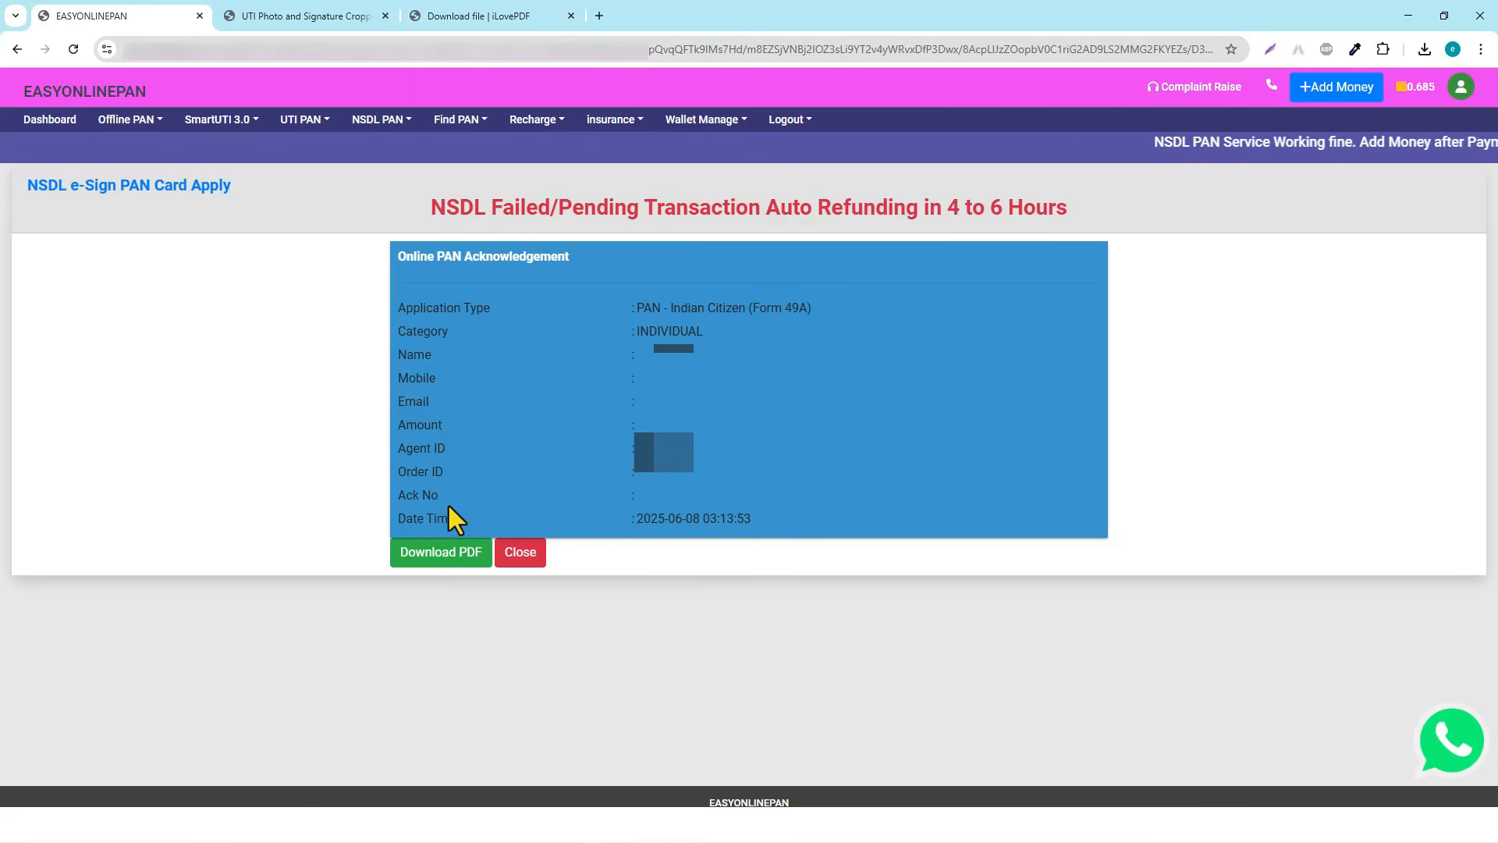
# Note the acknowledgement's date and time, then open NSDL PAN History
pyautogui.moveTo(639, 519); pyautogui.dragTo(790, 518)
pyautogui.click(788, 518)
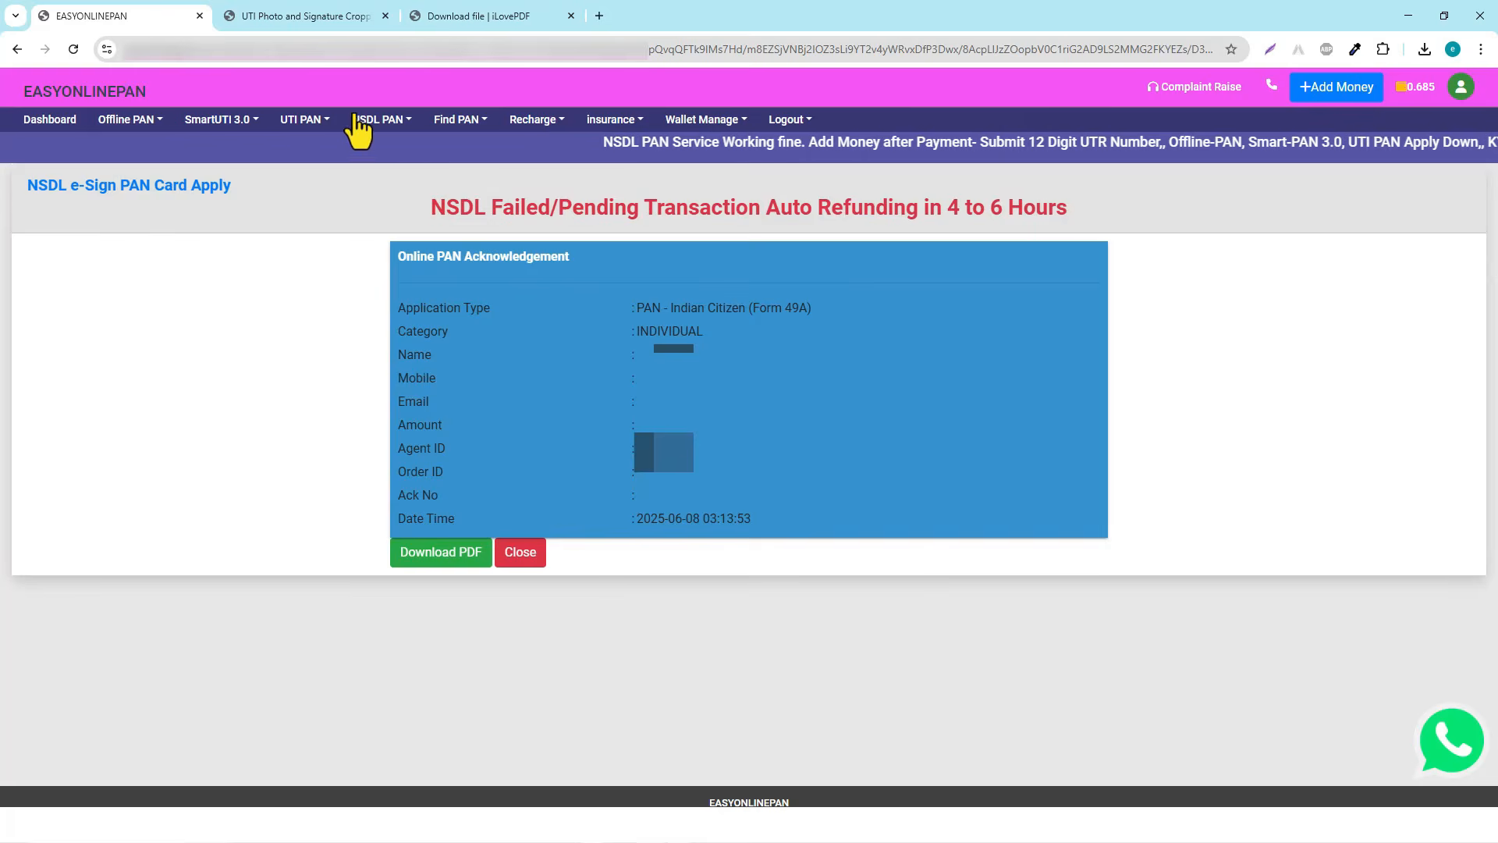
pyautogui.click(405, 122)
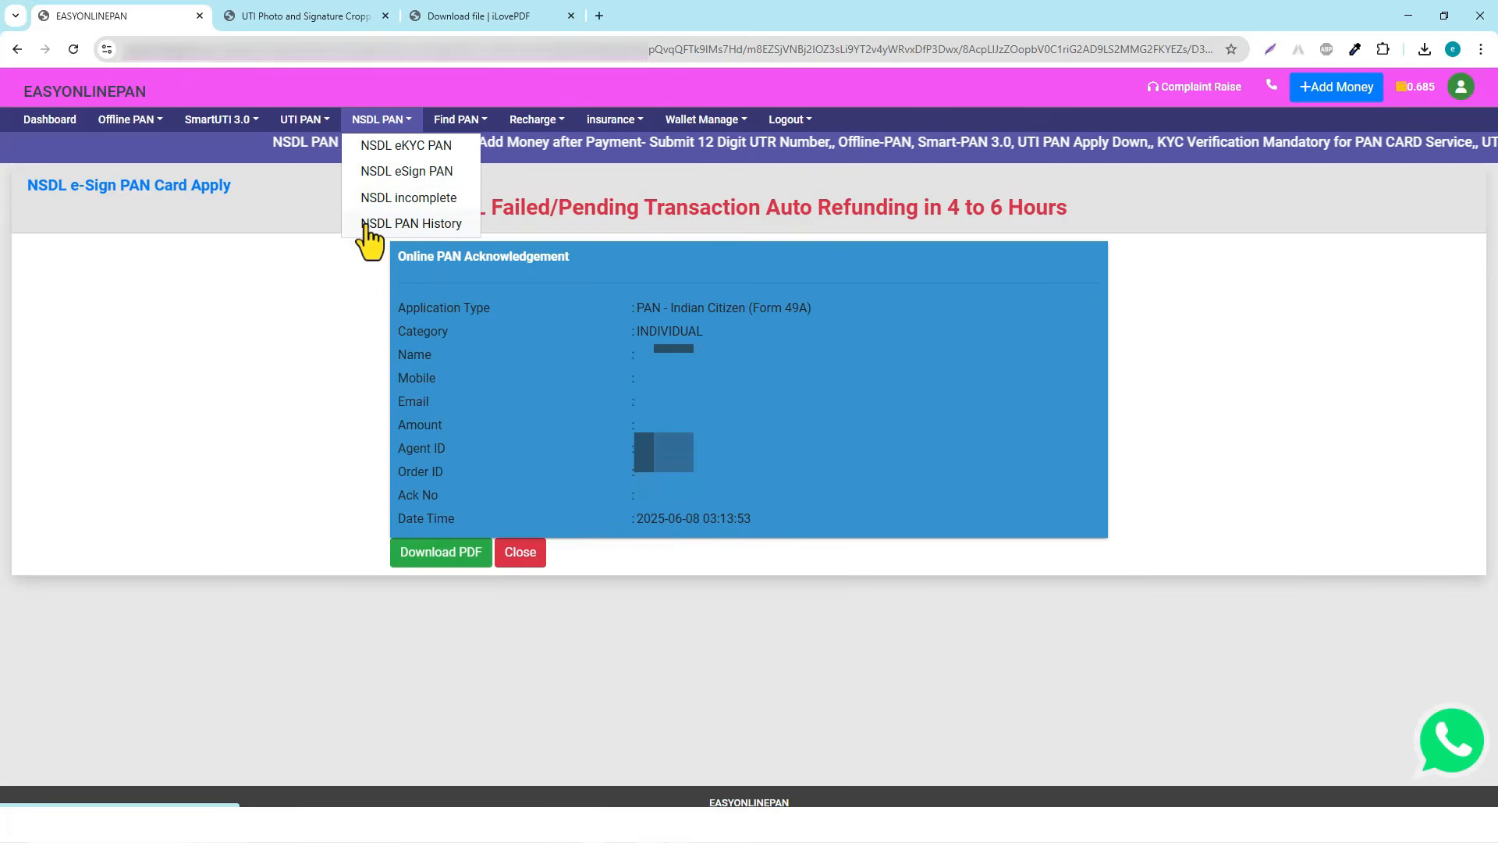
pyautogui.click(416, 226)
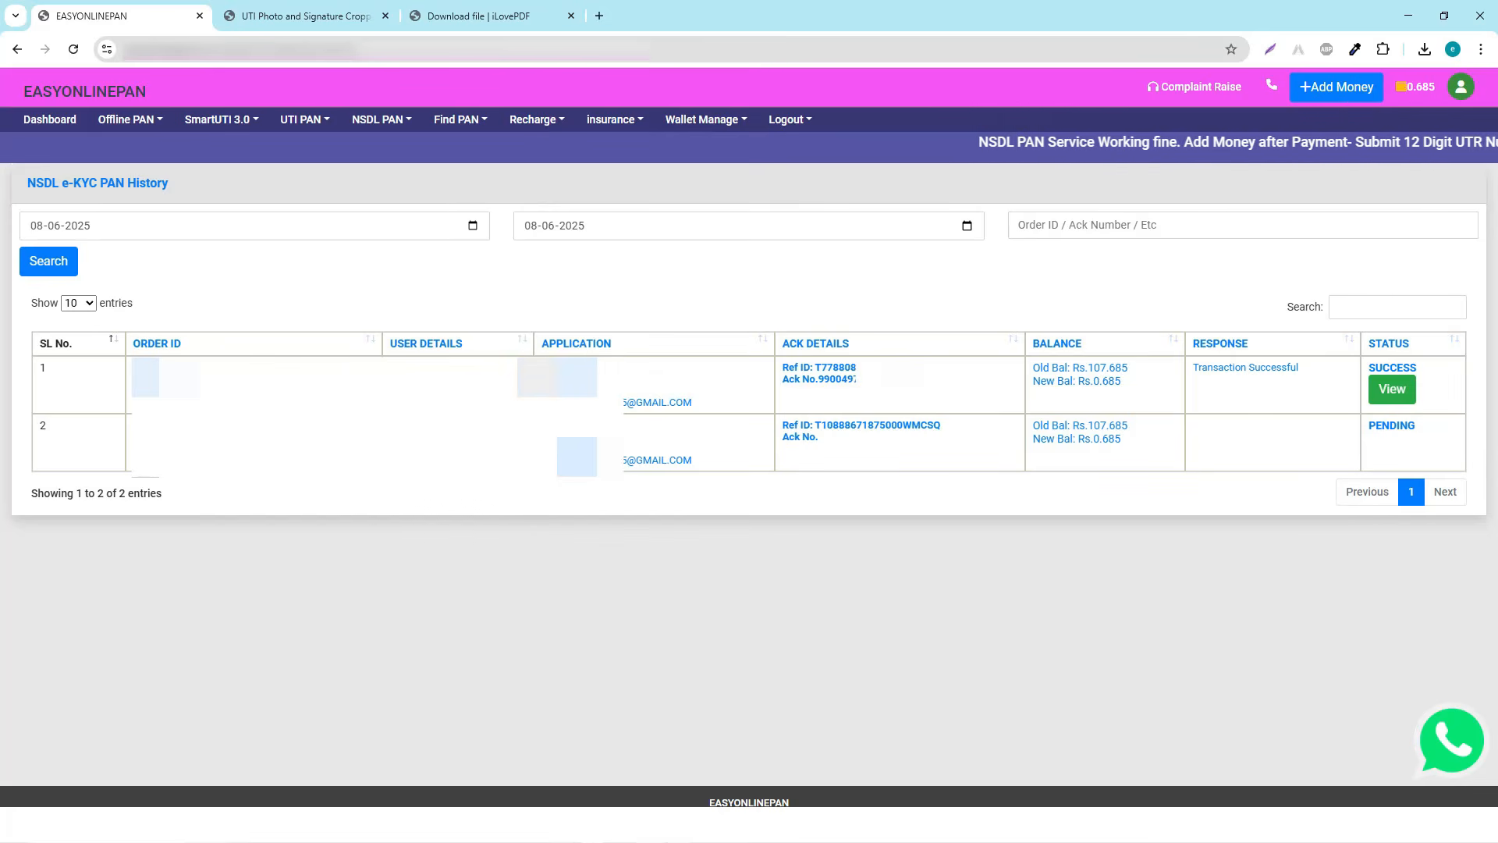
# Locate and select row 1's acknowledgement number in the history for copying
pyautogui.moveTo(523, 402); pyautogui.dragTo(694, 402)
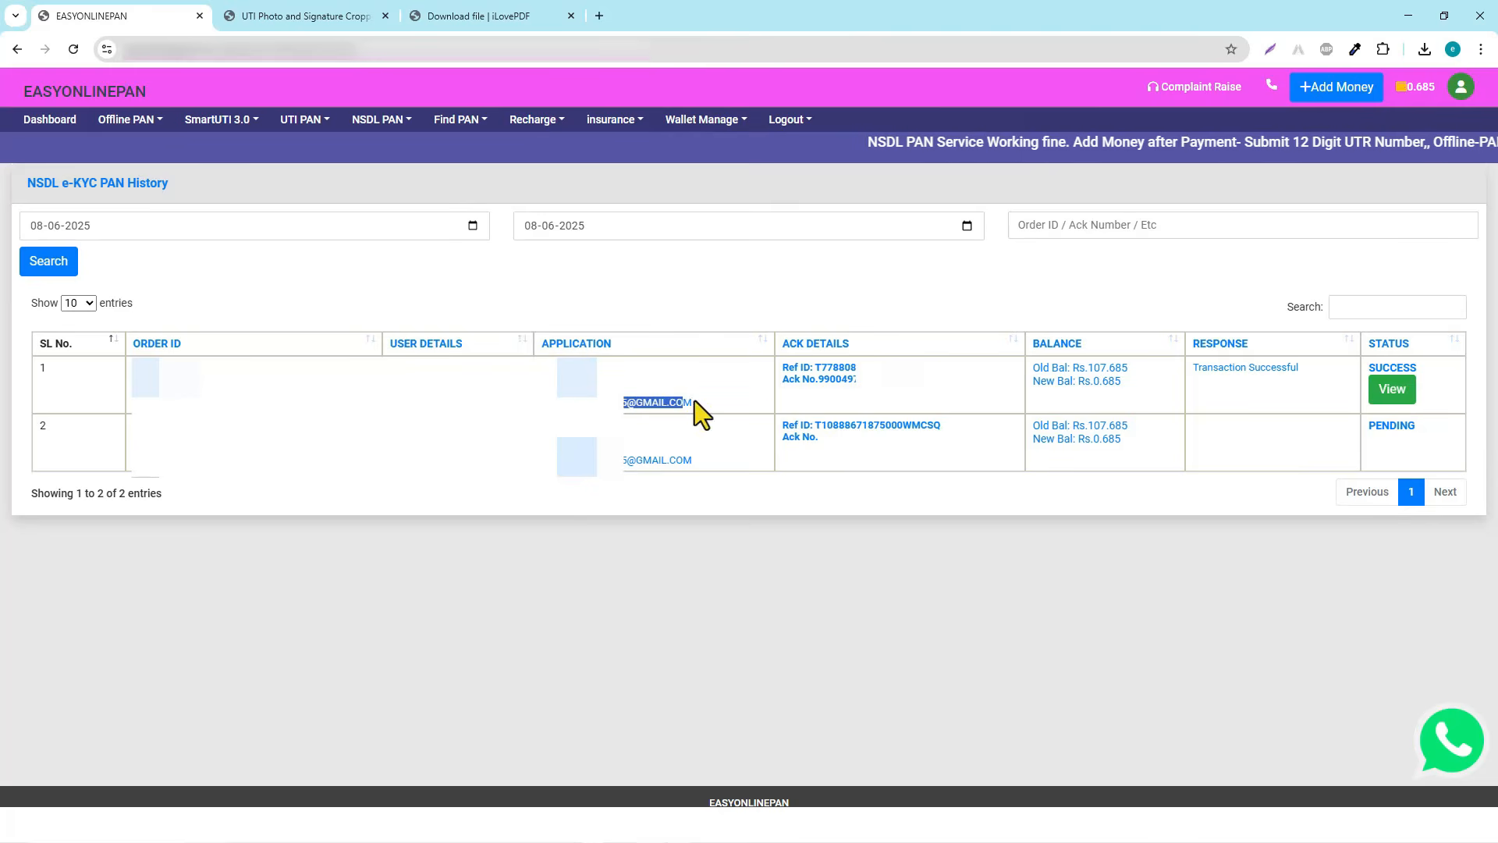
pyautogui.click(889, 399)
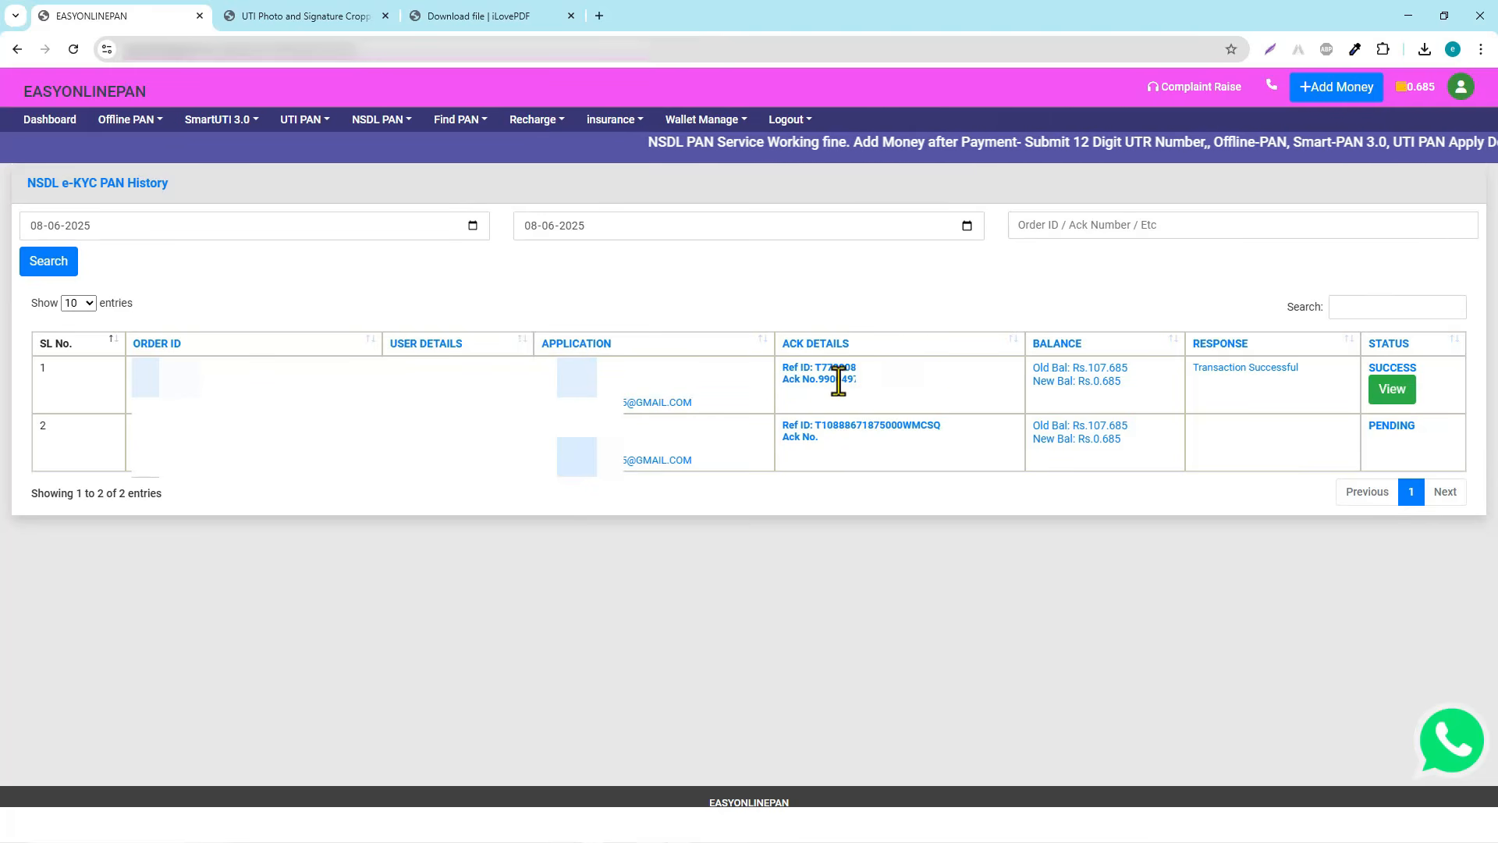
pyautogui.moveTo(824, 379); pyautogui.dragTo(957, 383)
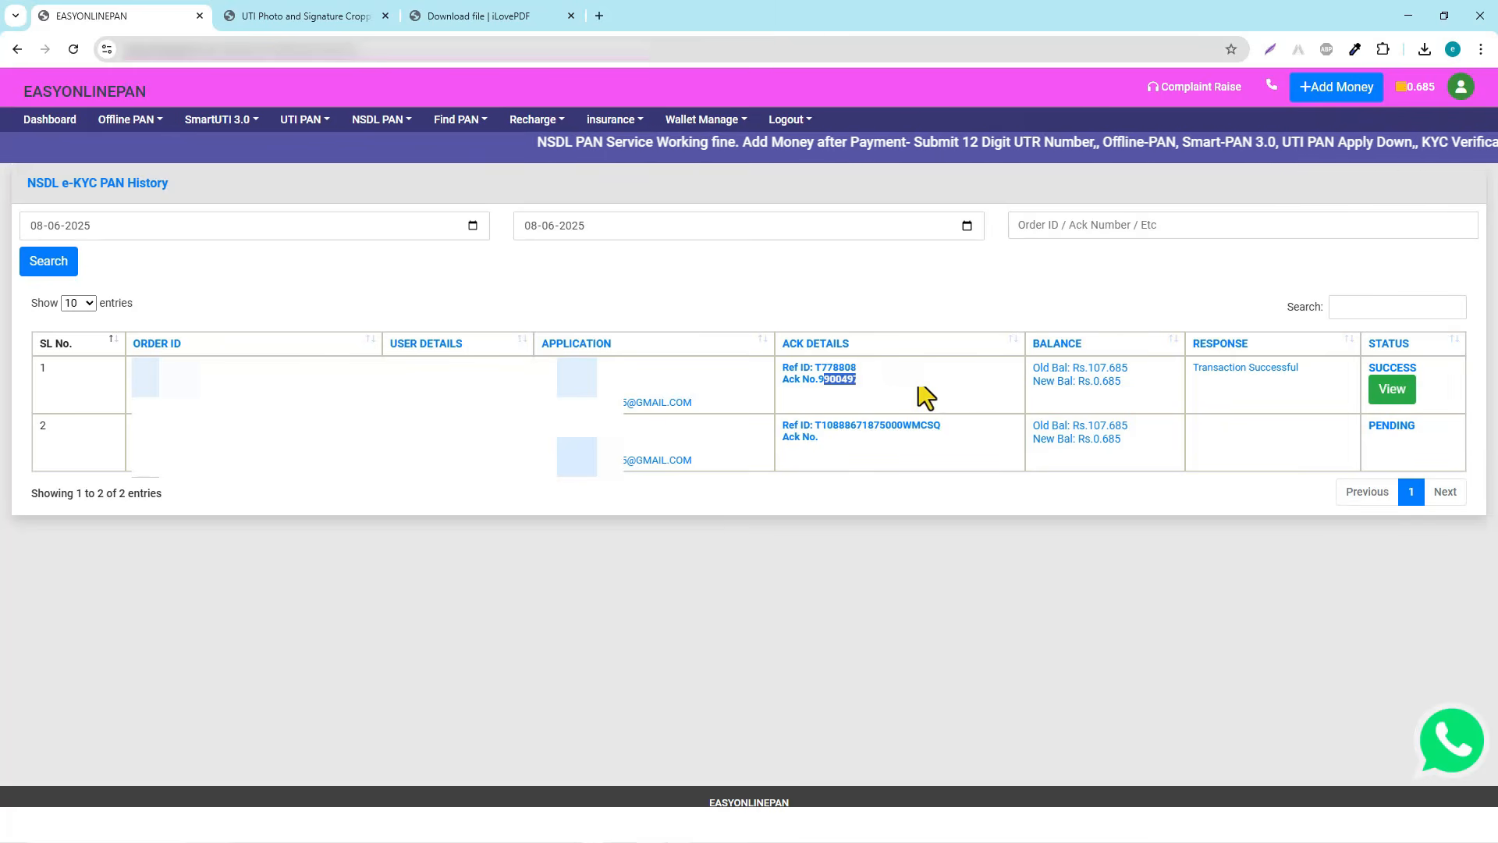
pyautogui.click(923, 395)
pyautogui.click(1394, 392)
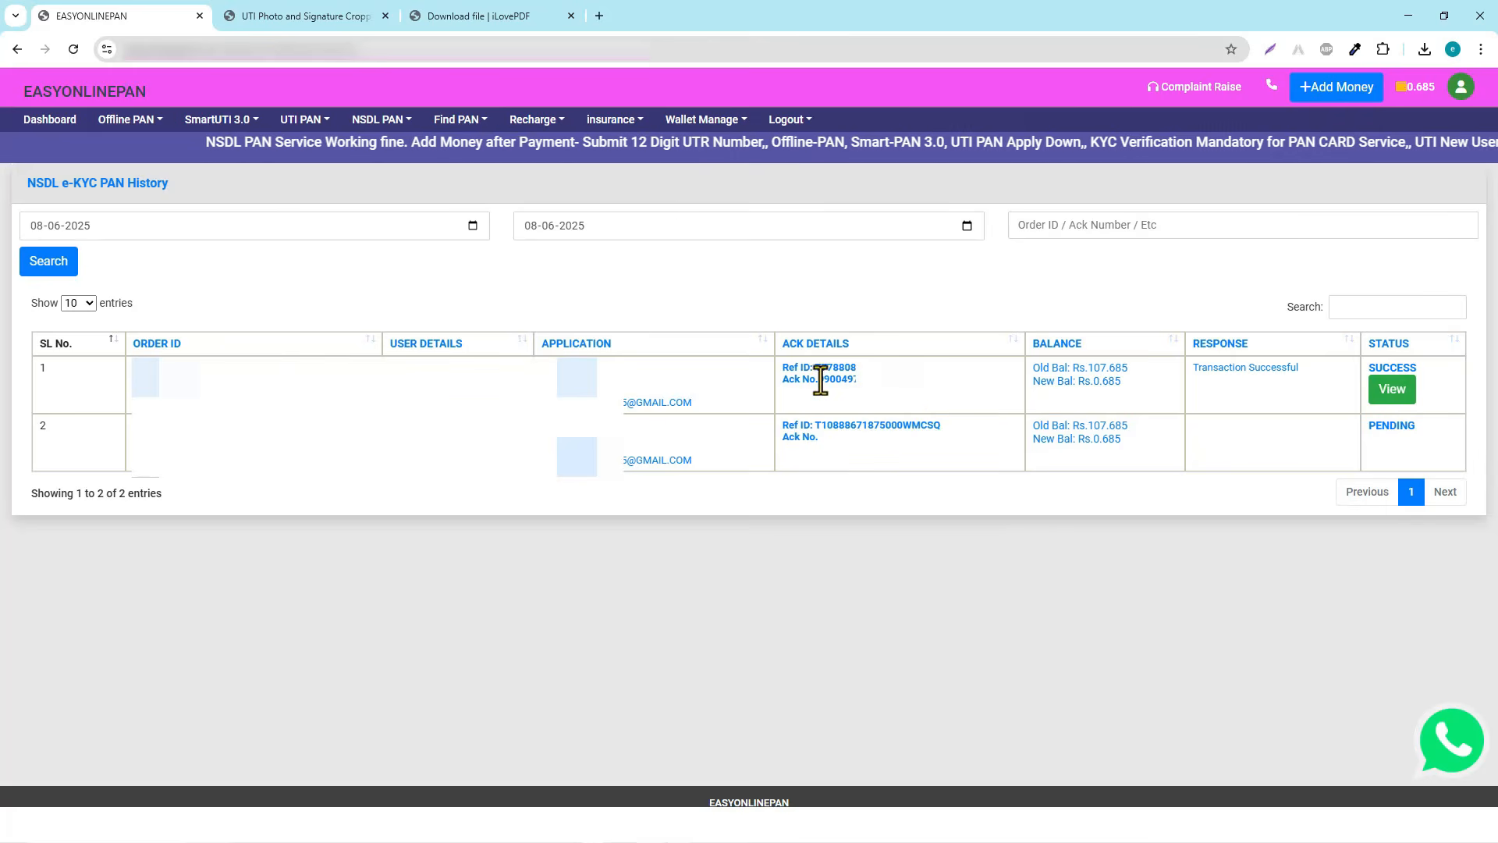
pyautogui.moveTo(818, 380); pyautogui.dragTo(857, 380)
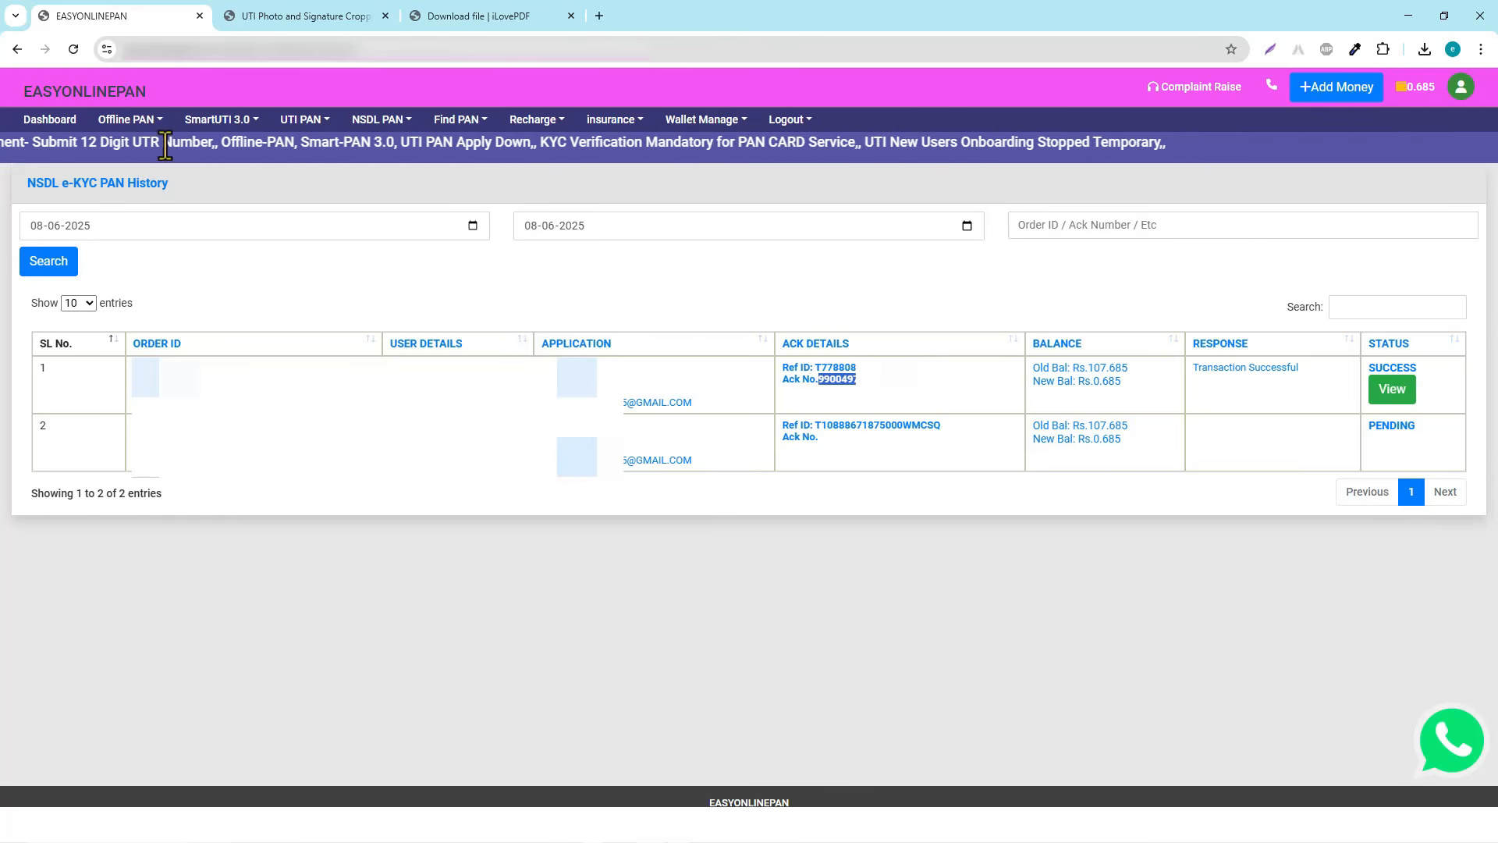
pyautogui.click(40, 125)
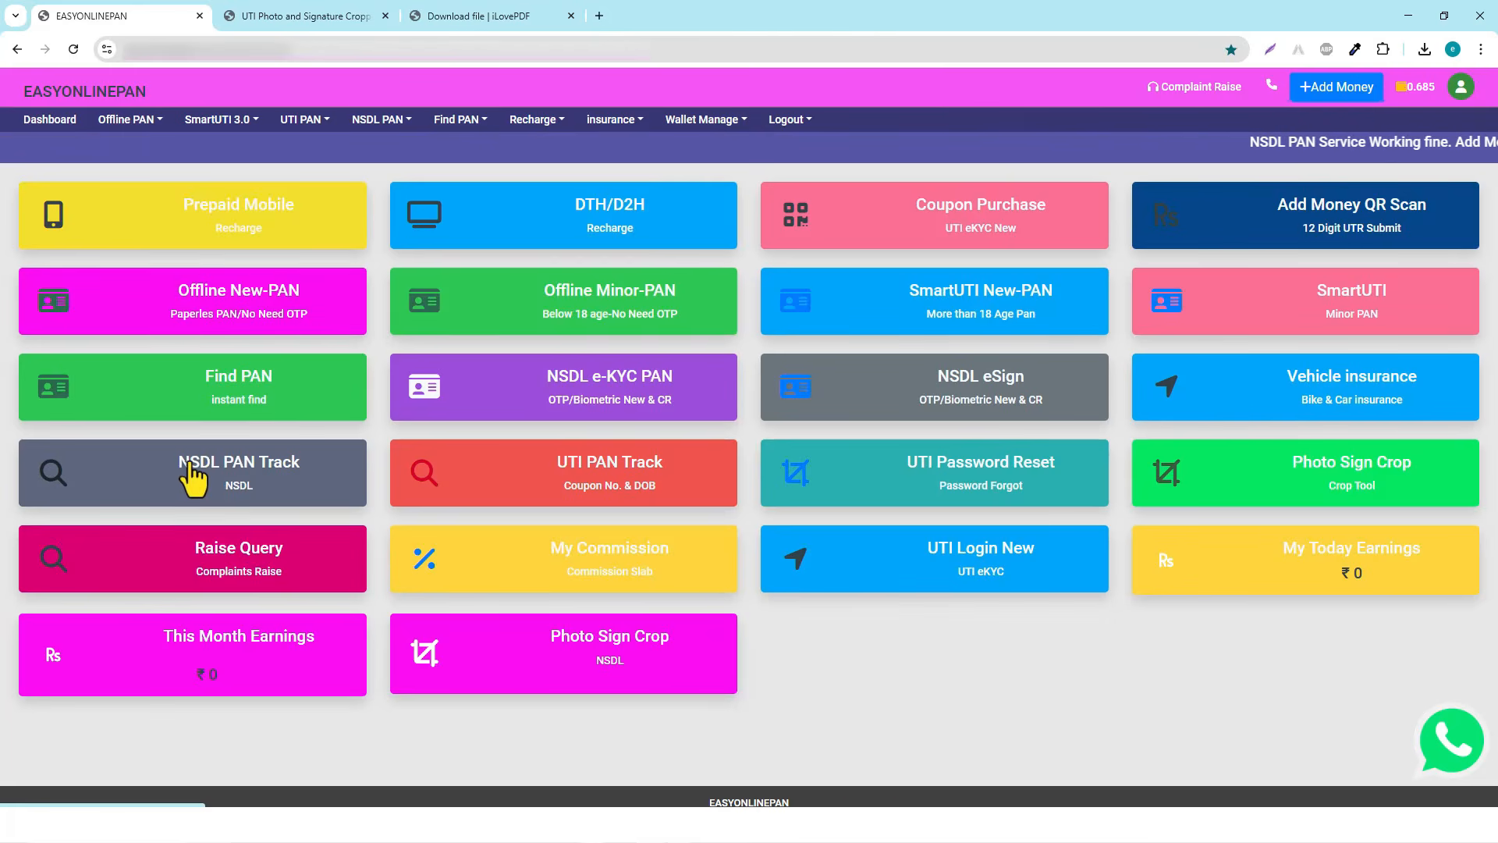
# In NSDL PAN Track, choose PAN - New / Change Request and paste the acknowledgement number
pyautogui.click(251, 481)
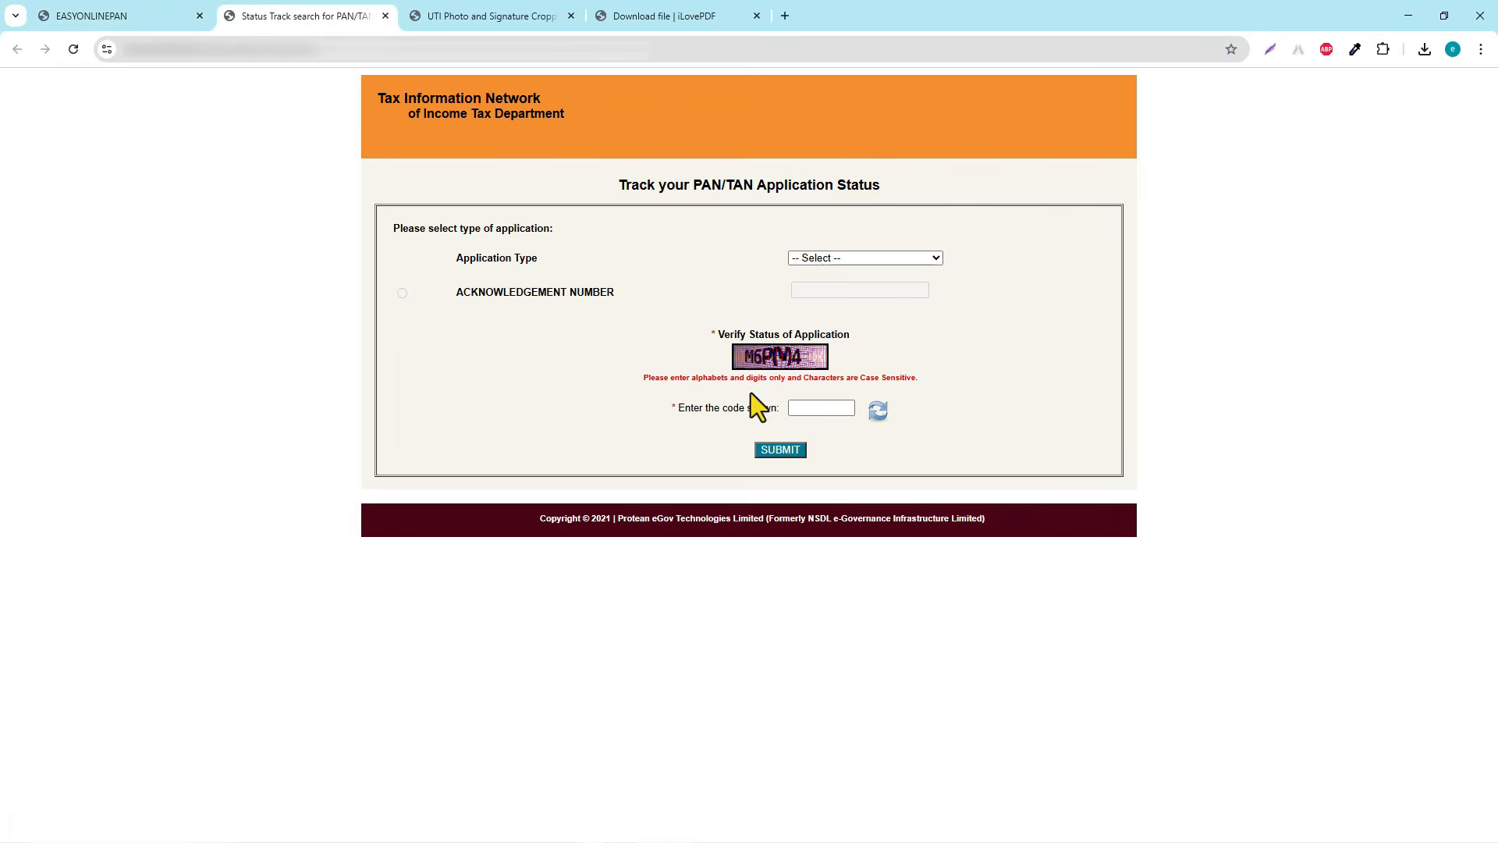
pyautogui.click(888, 257)
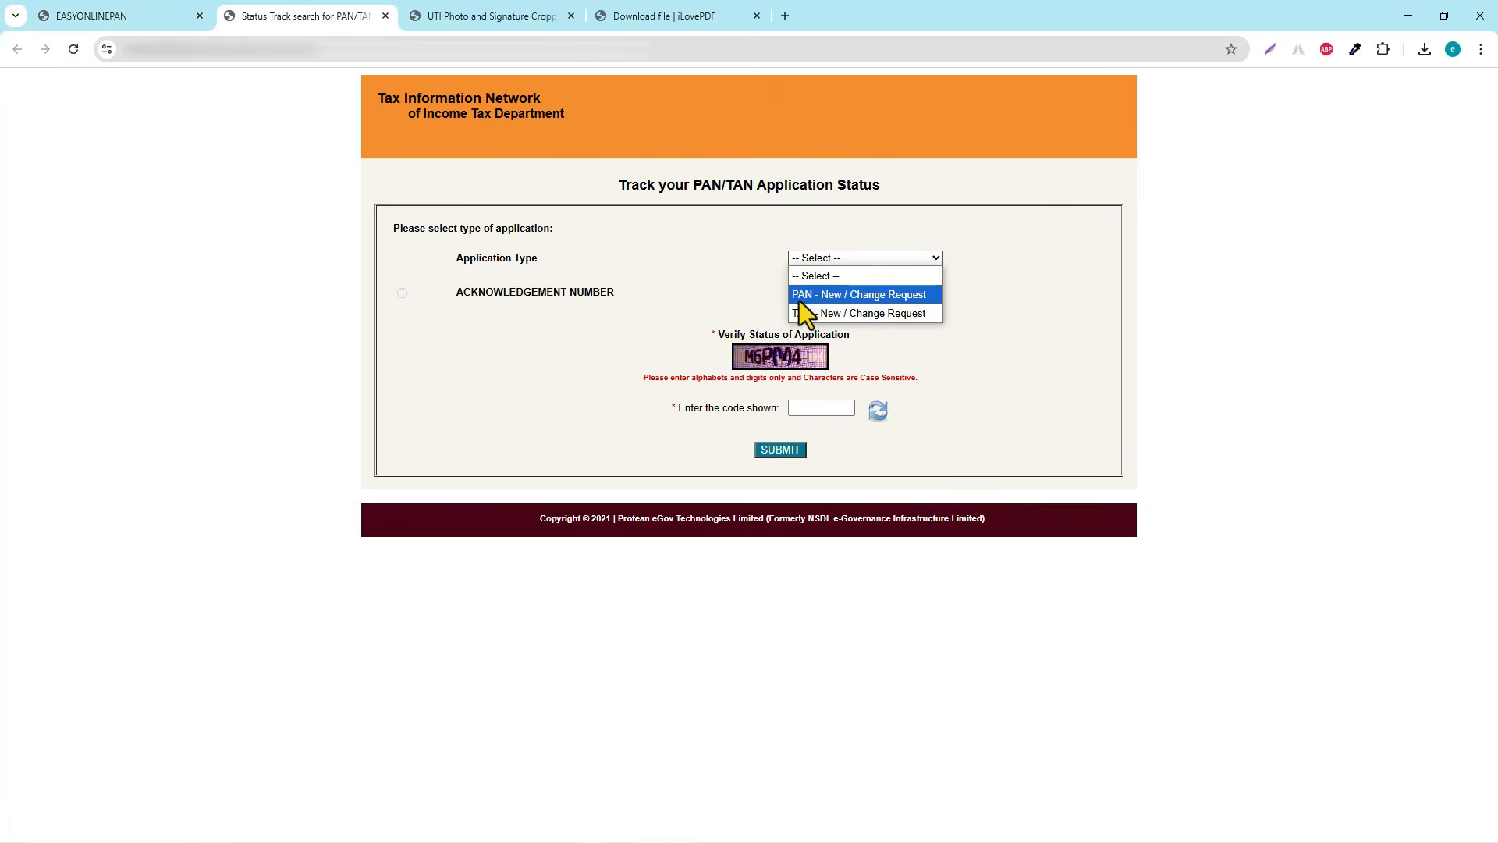
pyautogui.click(892, 295)
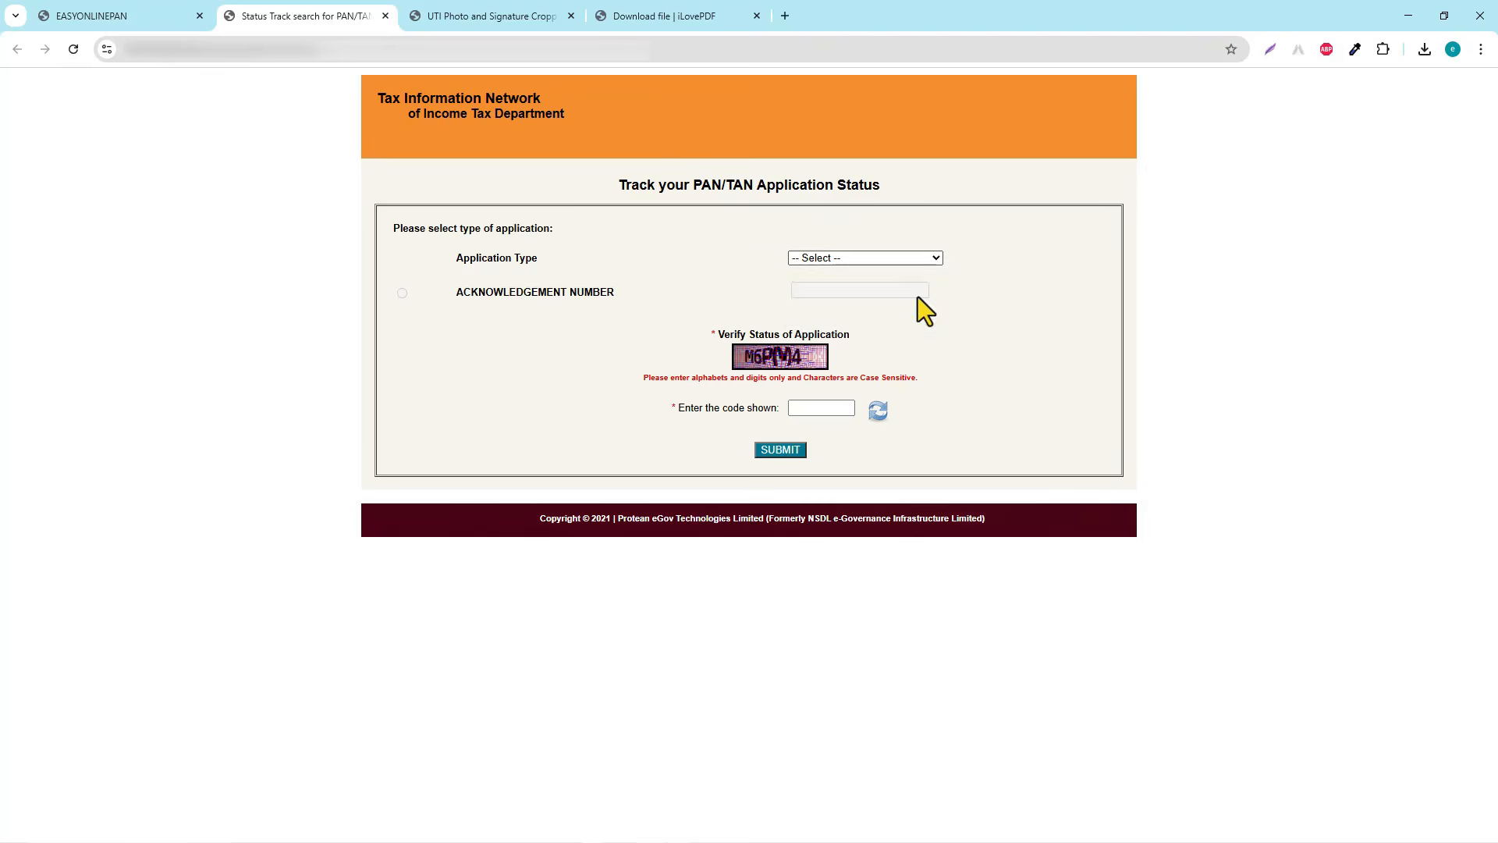
pyautogui.click(726, 295)
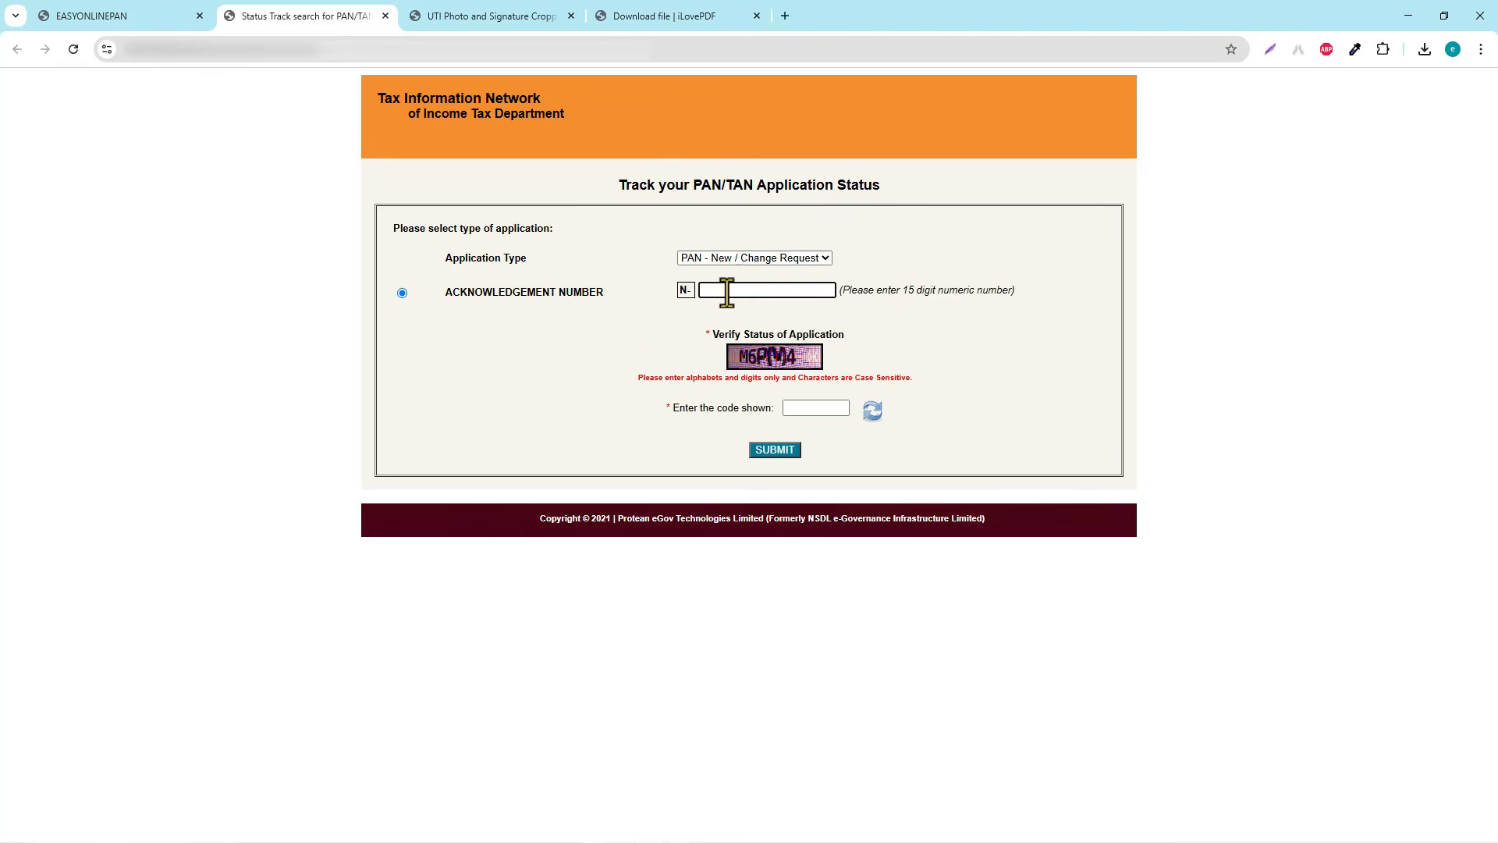
pyautogui.hotkey('ctrl', 'v')
# Enter the captcha and submit, showing the application under process at Protean TIN Facilitation Center
pyautogui.click(823, 405)
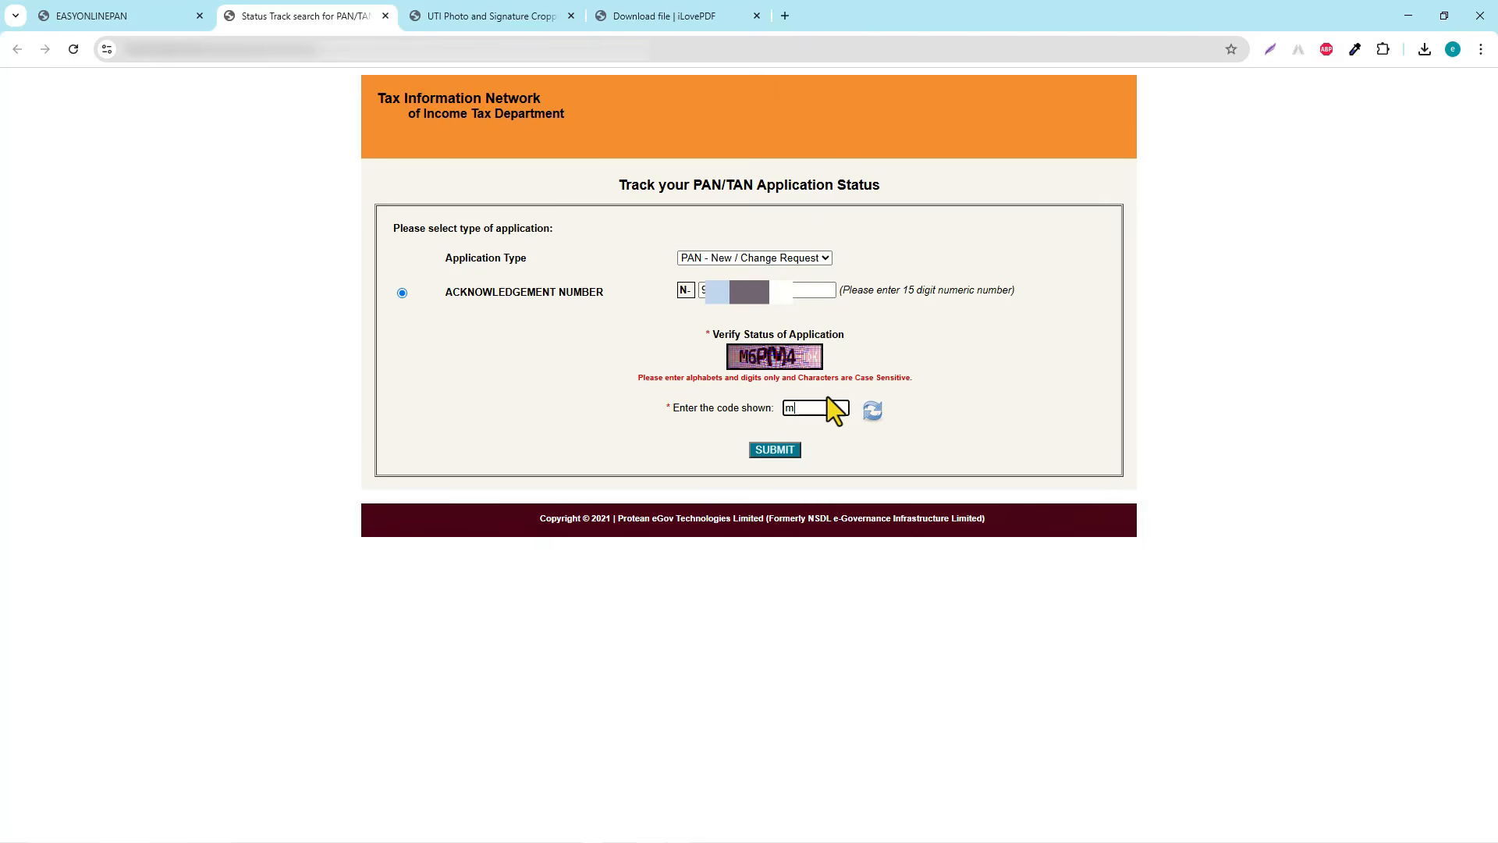
pyautogui.write('M6PM4')
pyautogui.click(774, 451)
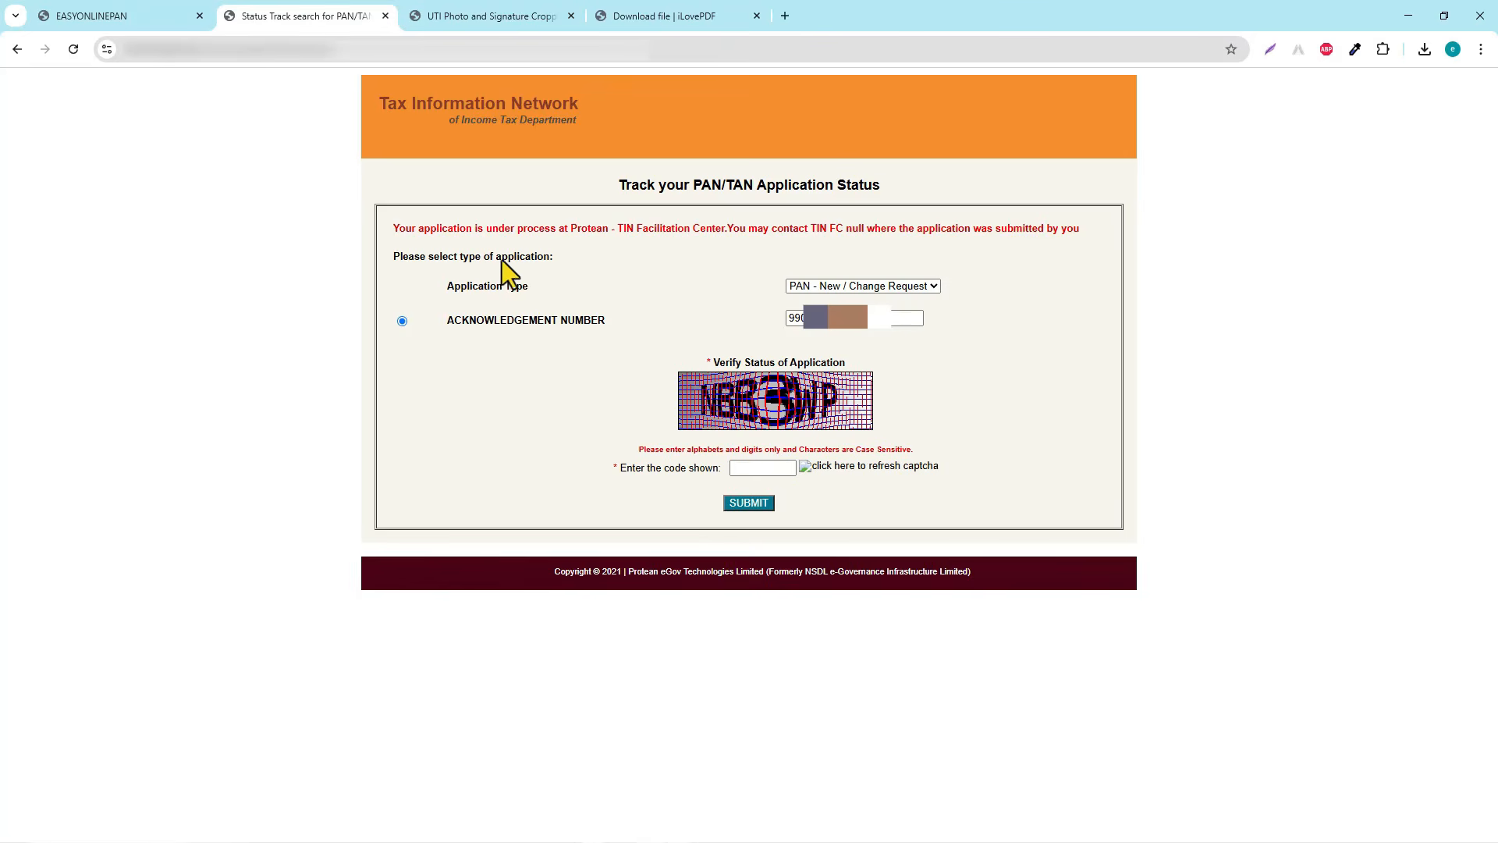
pyautogui.moveTo(392, 227); pyautogui.dragTo(1089, 226)
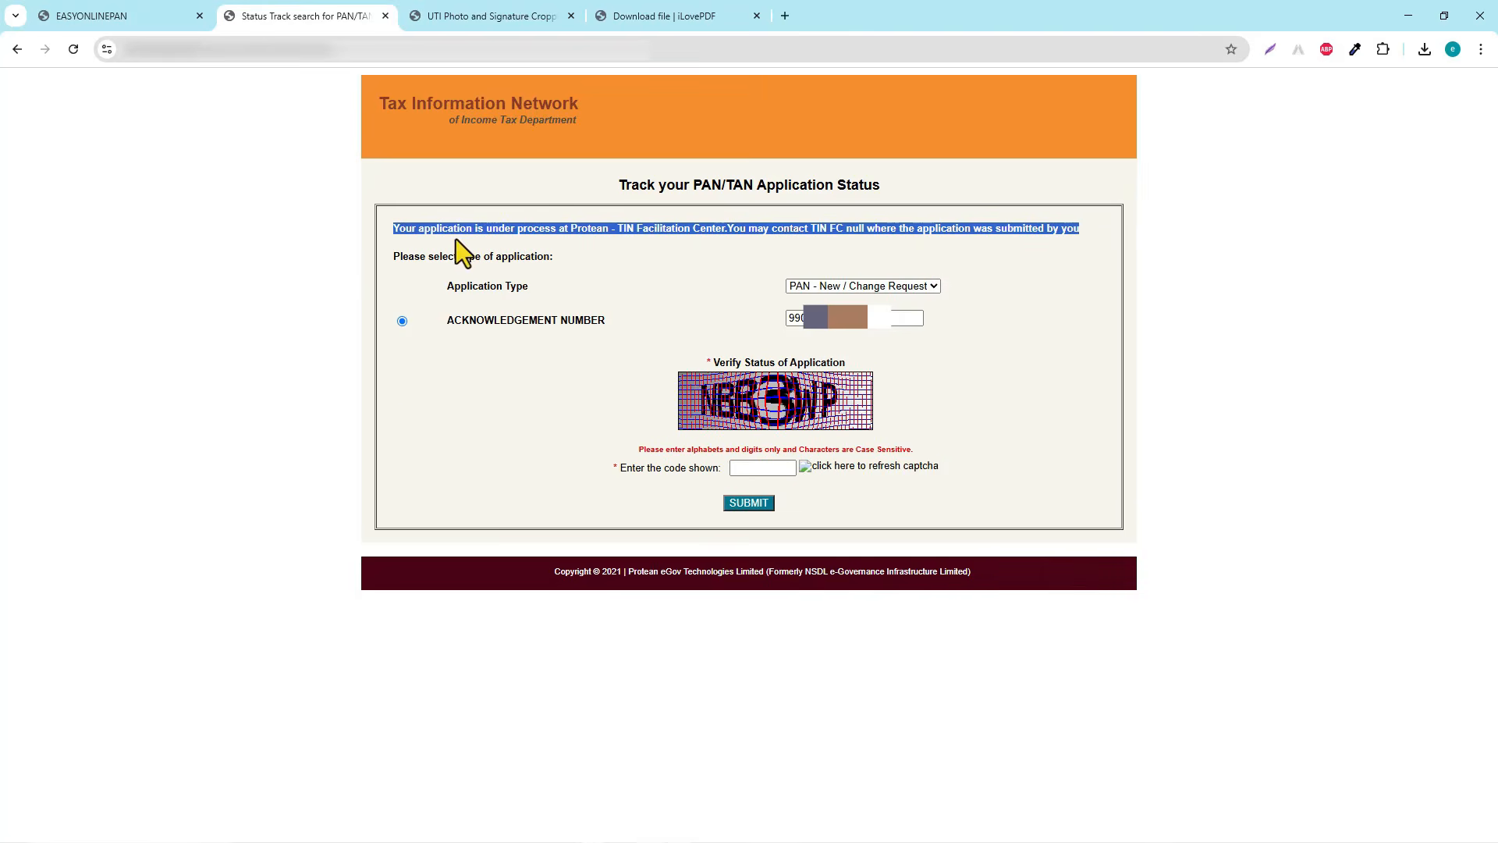
pyautogui.click(398, 230)
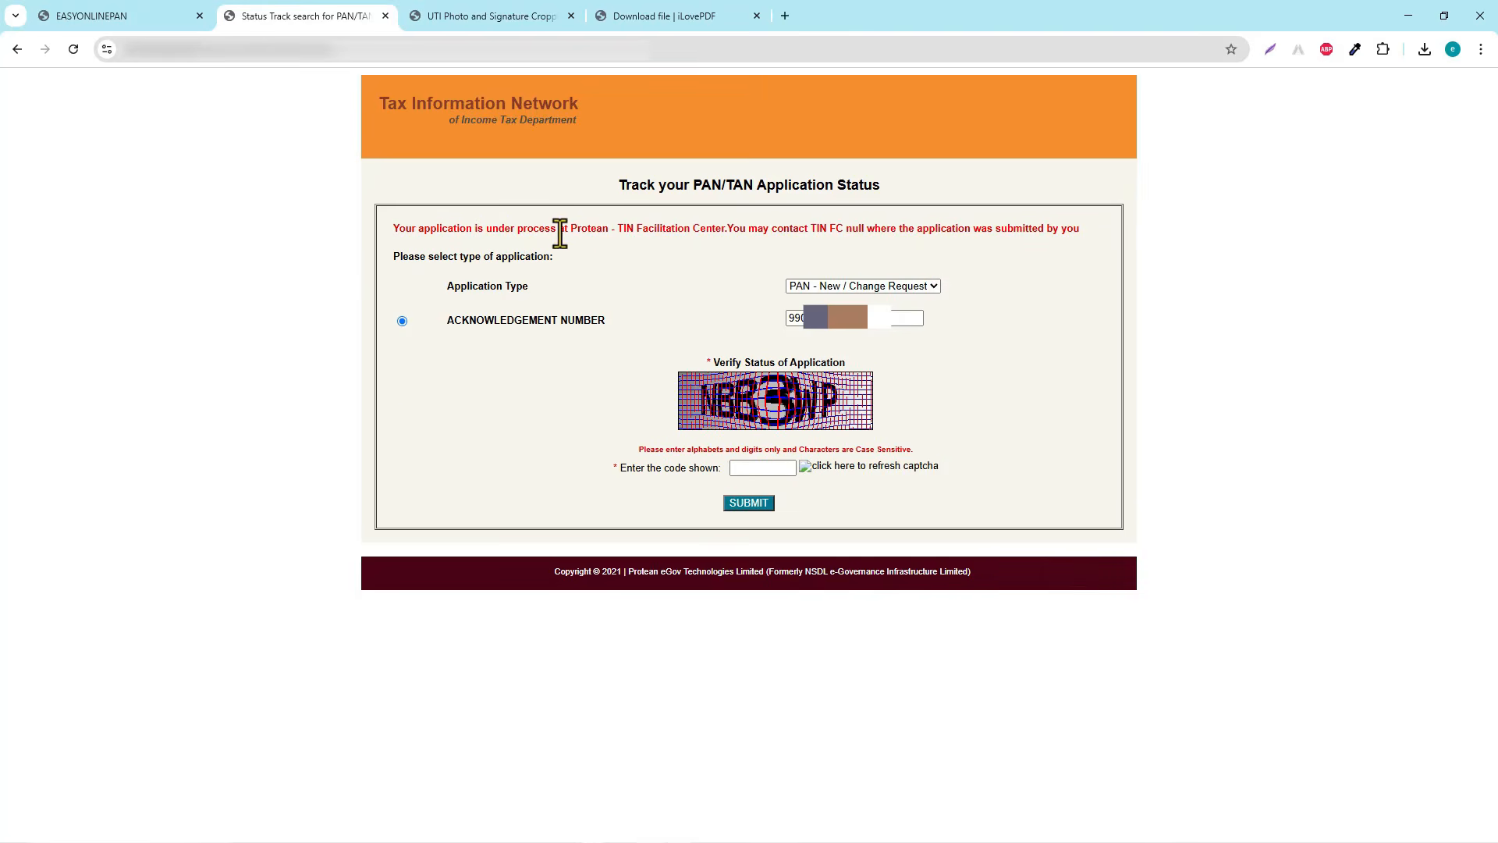
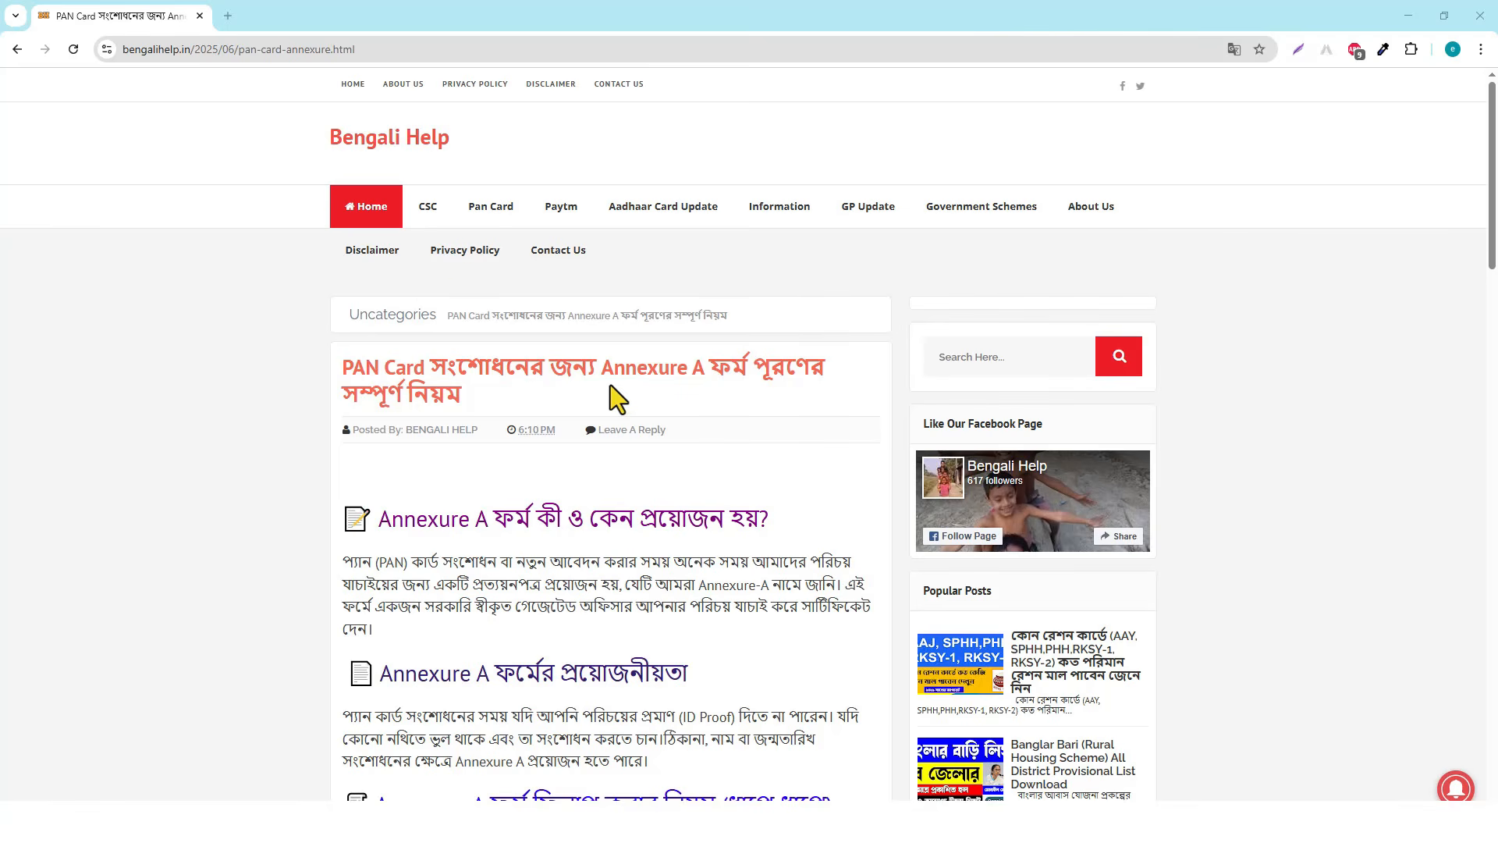
# Read down the Bengali Help article and follow its 'Download Annexure A' link to Google Drive
pyautogui.scroll(-1, 612, 425)
pyautogui.scroll(-3, 616, 440)
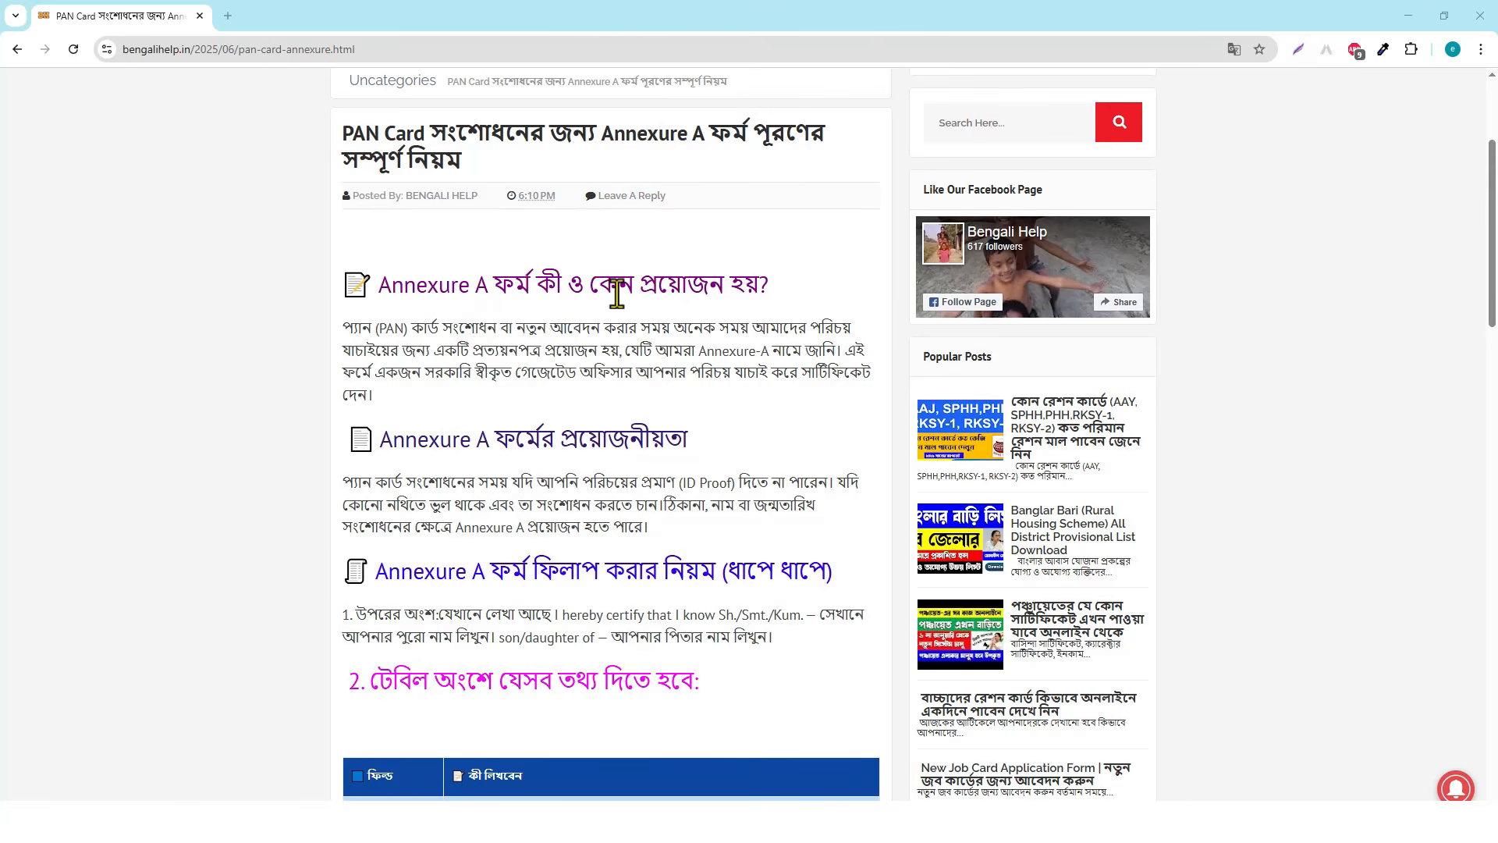
pyautogui.scroll(-4, 617, 295)
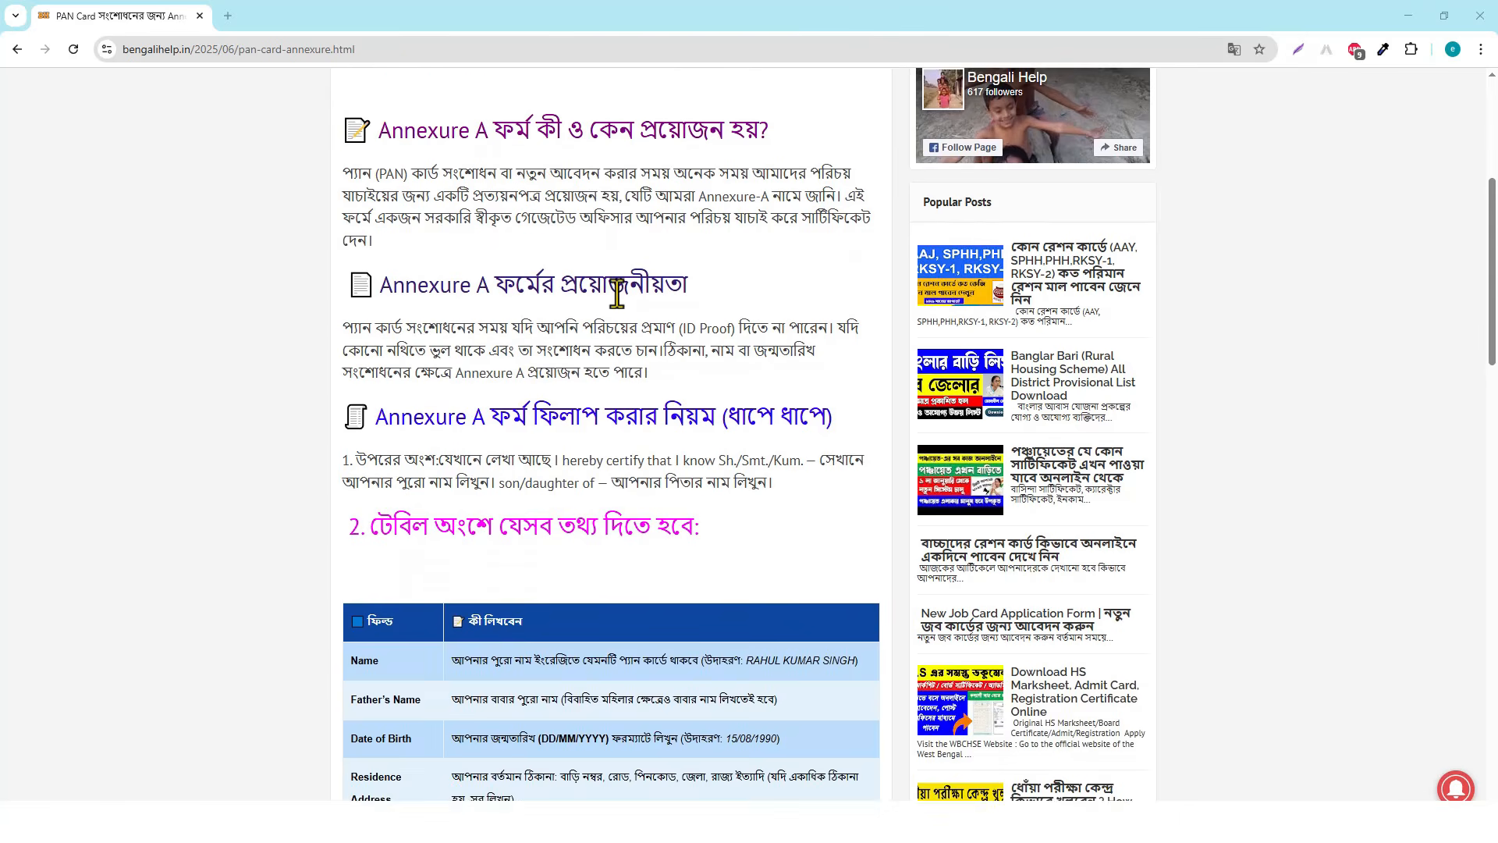
pyautogui.scroll(-2, 617, 295)
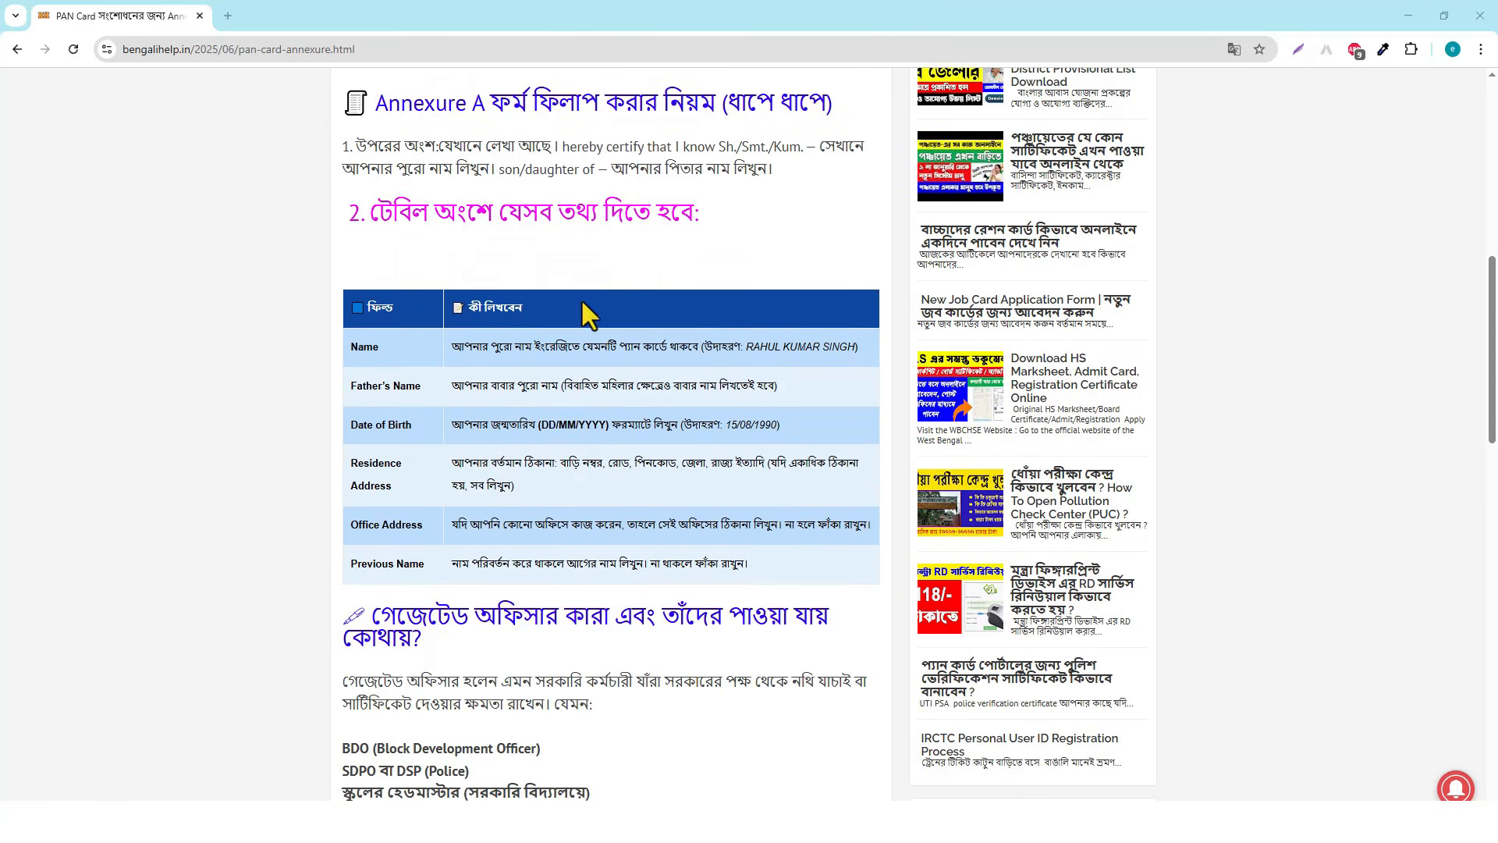
pyautogui.scroll(-4, 438, 353)
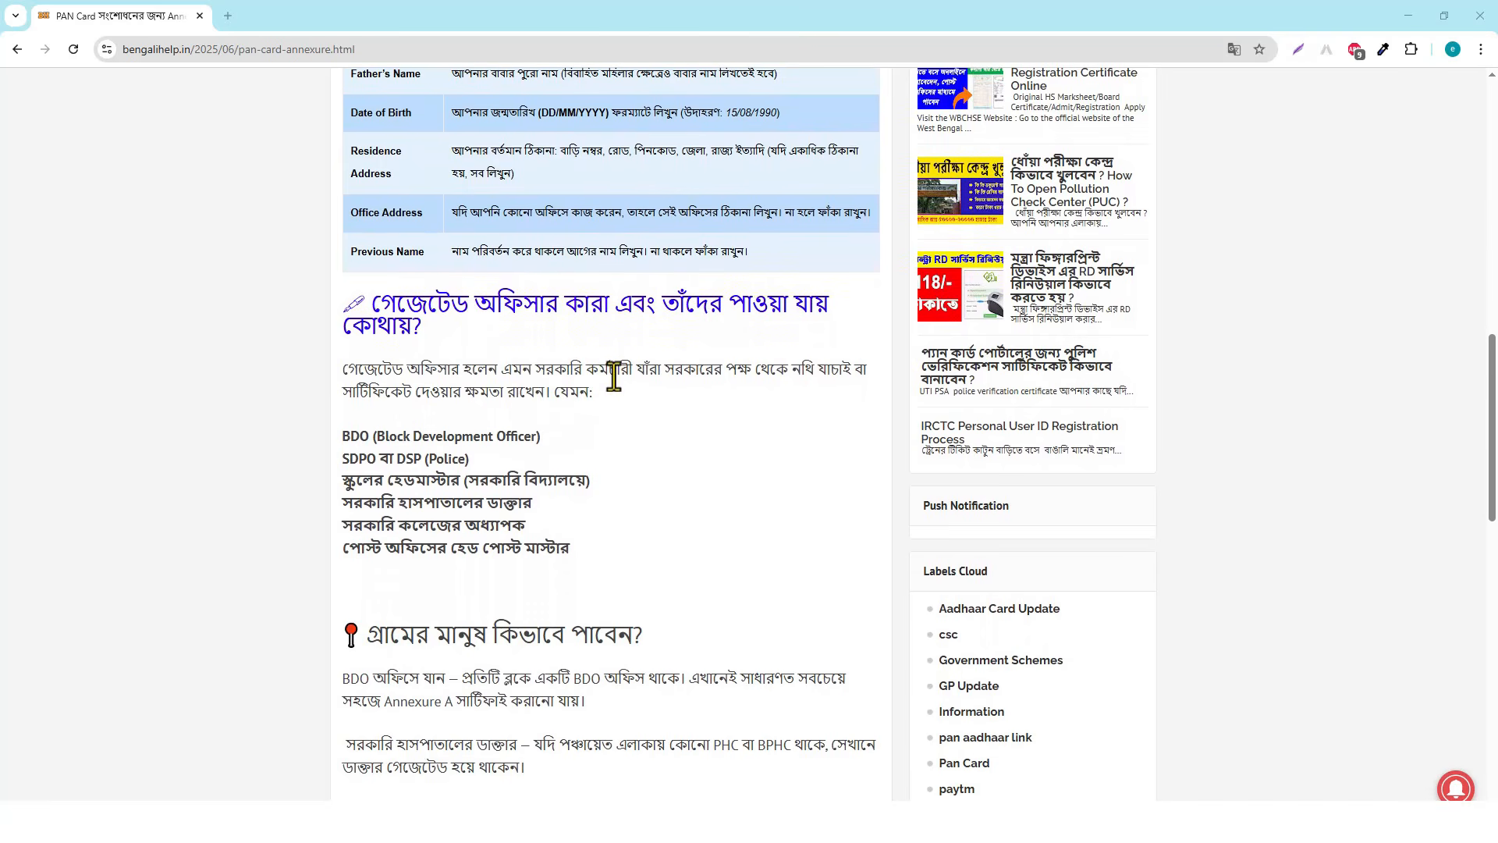
pyautogui.scroll(-4, 615, 371)
pyautogui.scroll(-4, 614, 369)
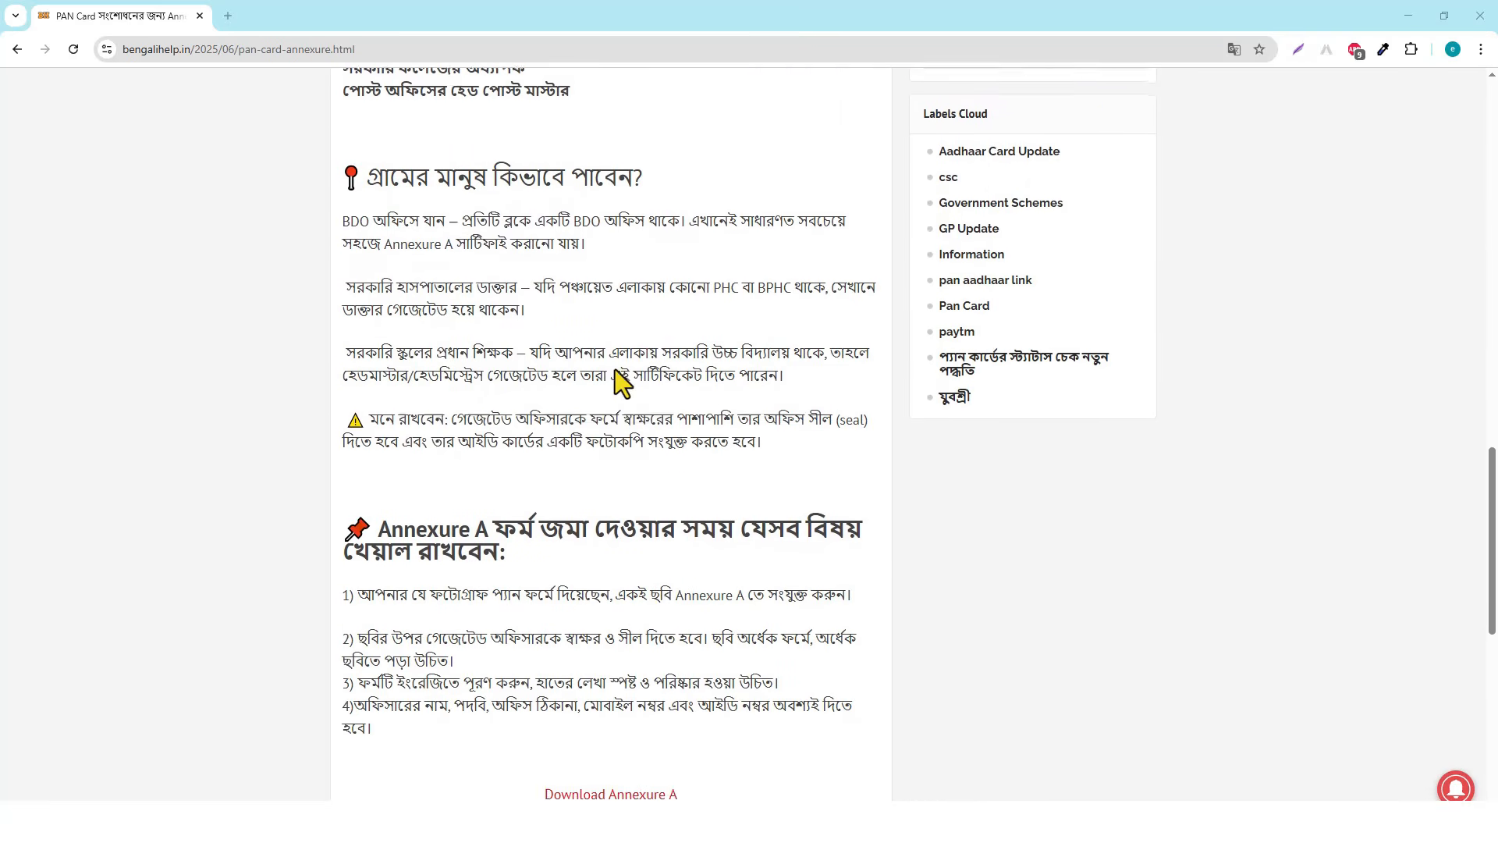
pyautogui.scroll(-1, 582, 485)
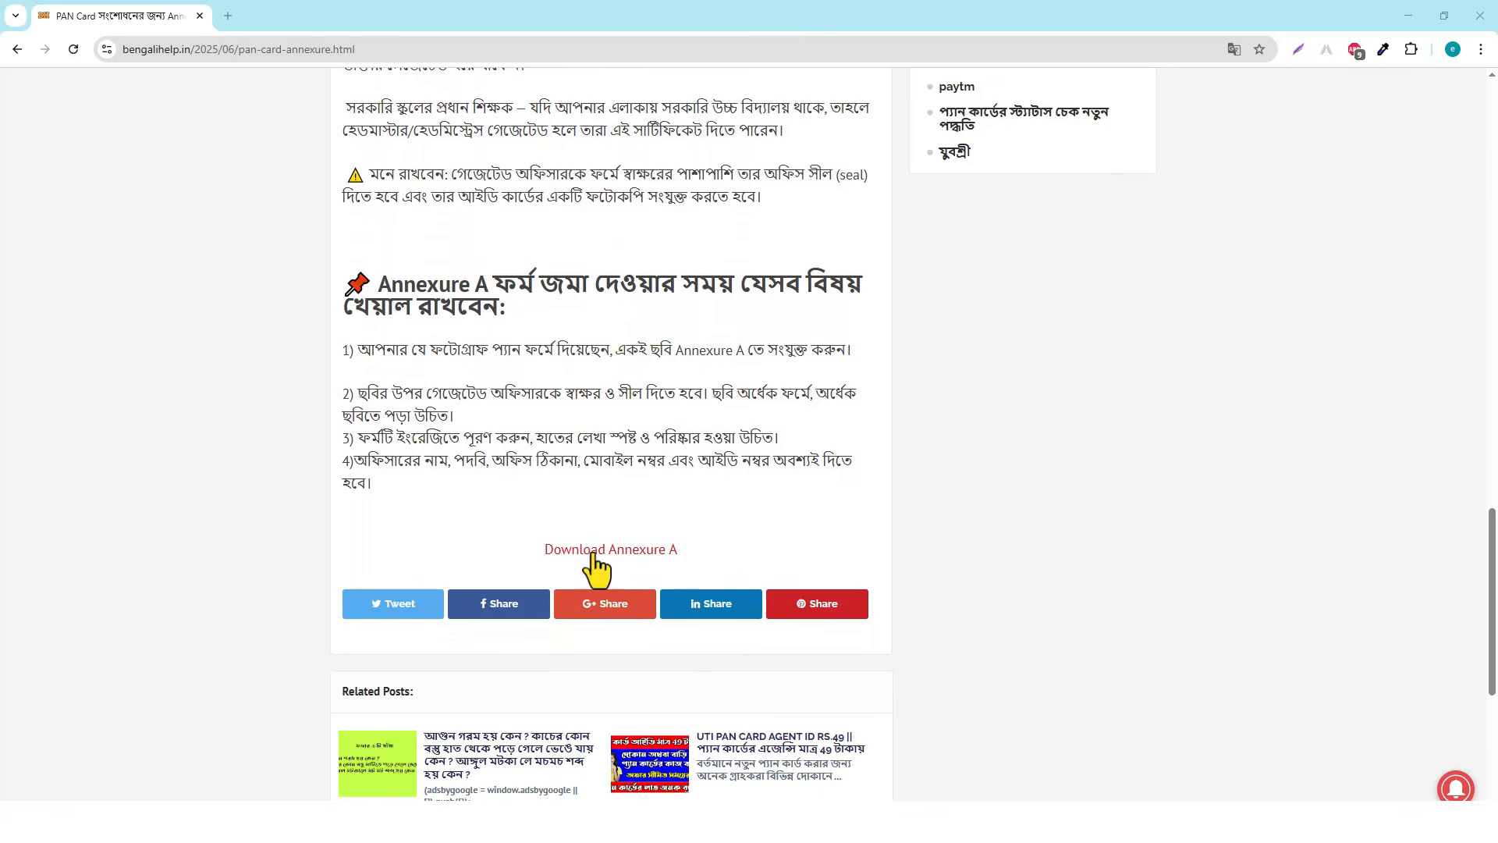
pyautogui.click(624, 551)
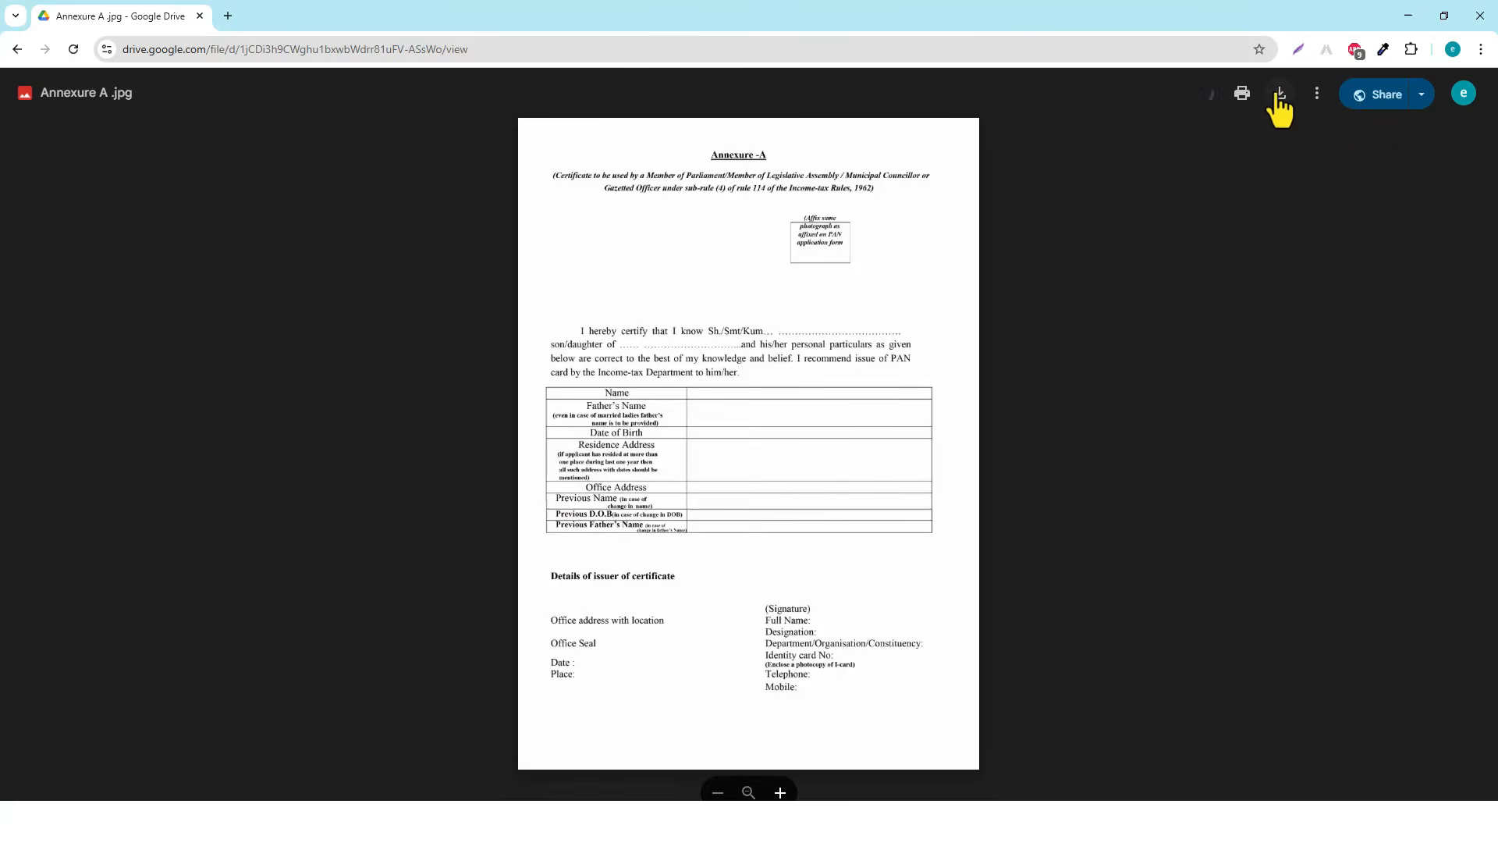
# Download the Annexure A image from Drive and open Annexure A (1).jpg in Photos
pyautogui.click(1279, 94)
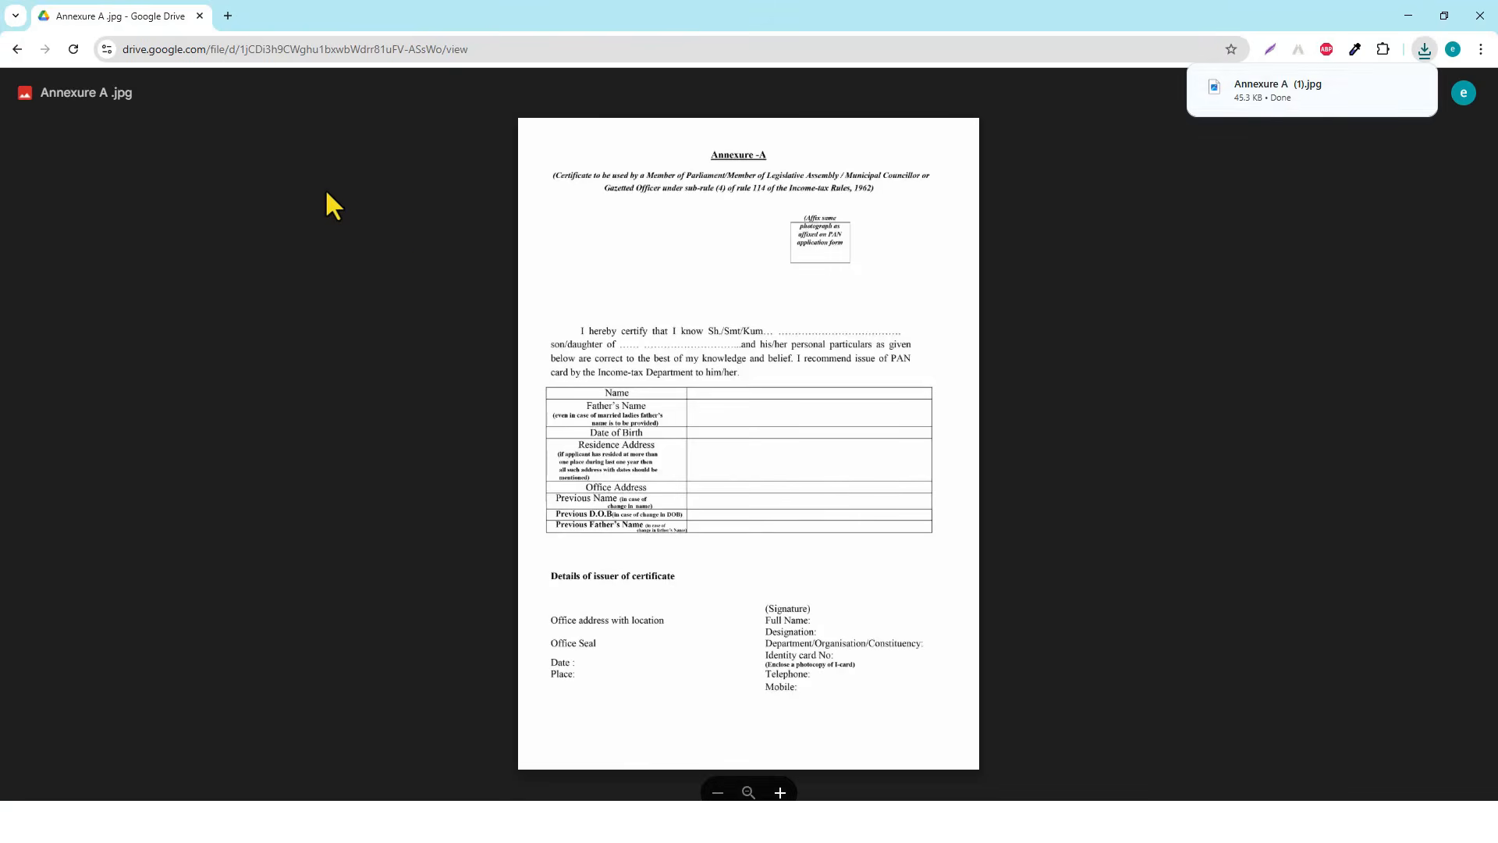
pyautogui.click(1265, 84)
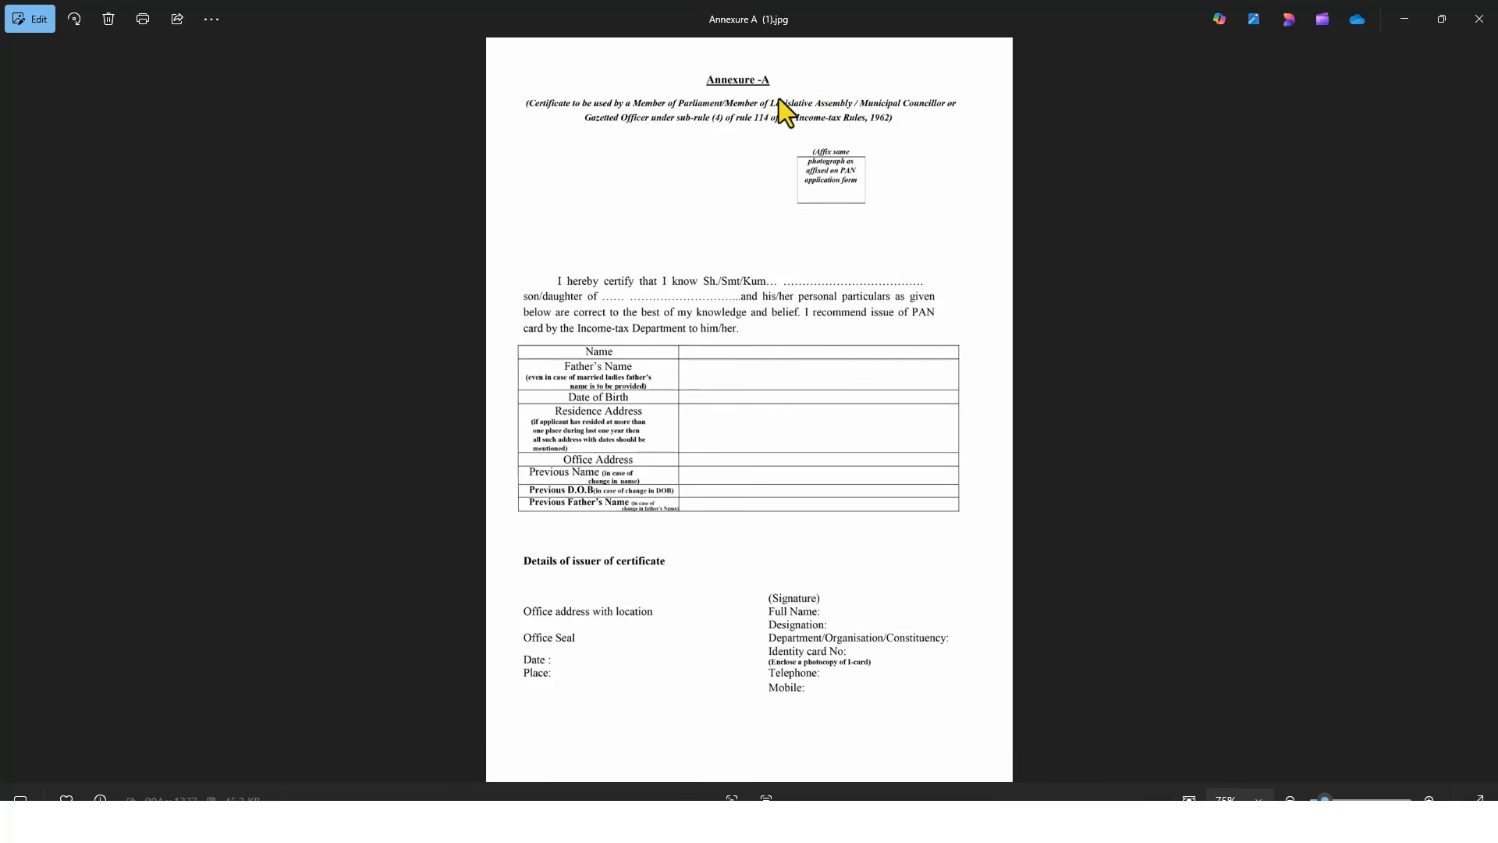
# Minimize the Photos window to reveal the Word table of old and new names
pyautogui.click(1408, 16)
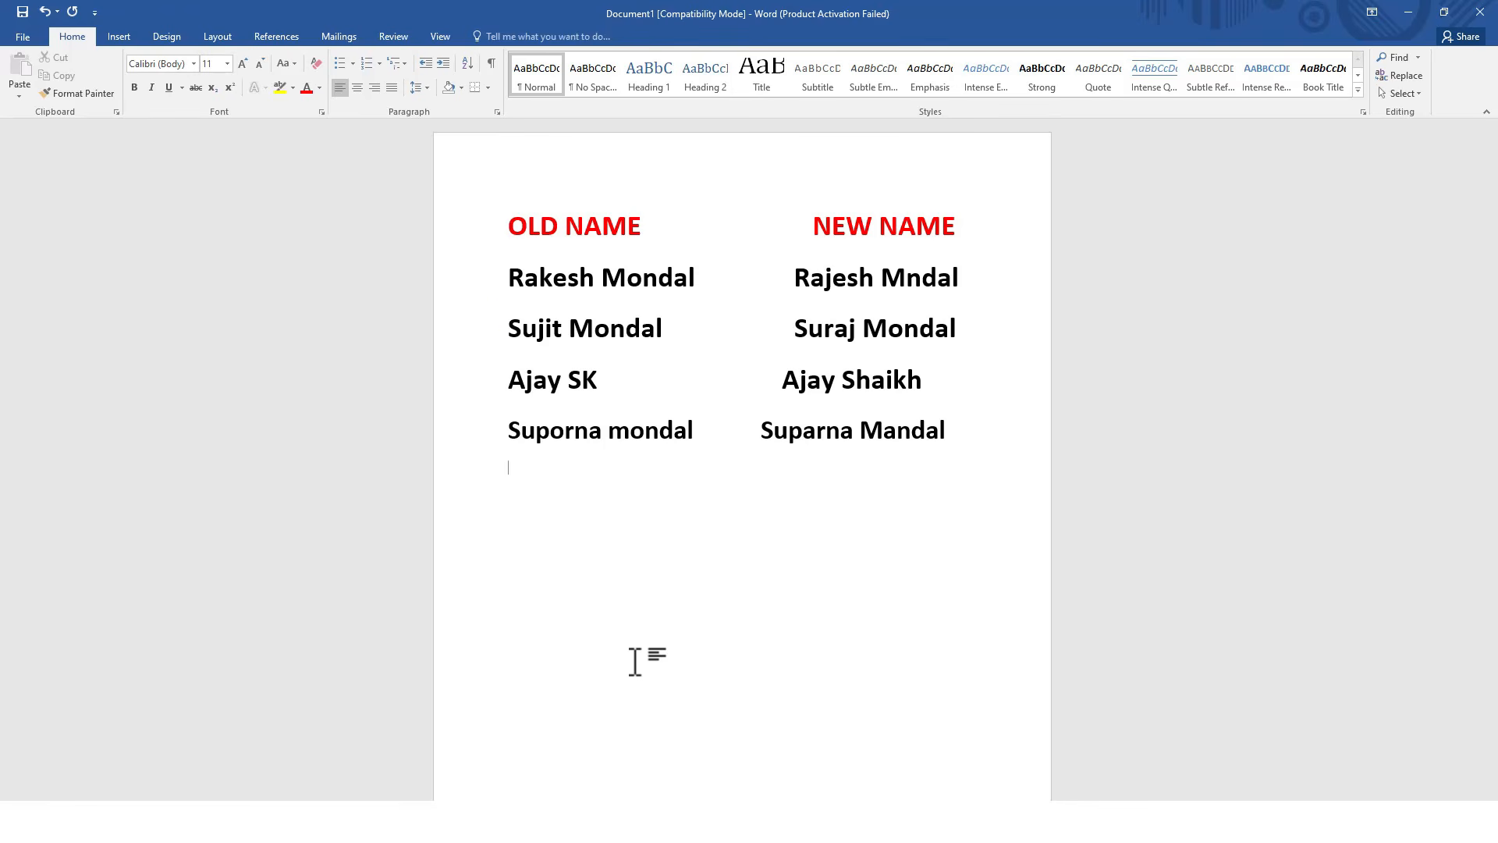
pyautogui.moveTo(507, 277); pyautogui.dragTo(693, 280)
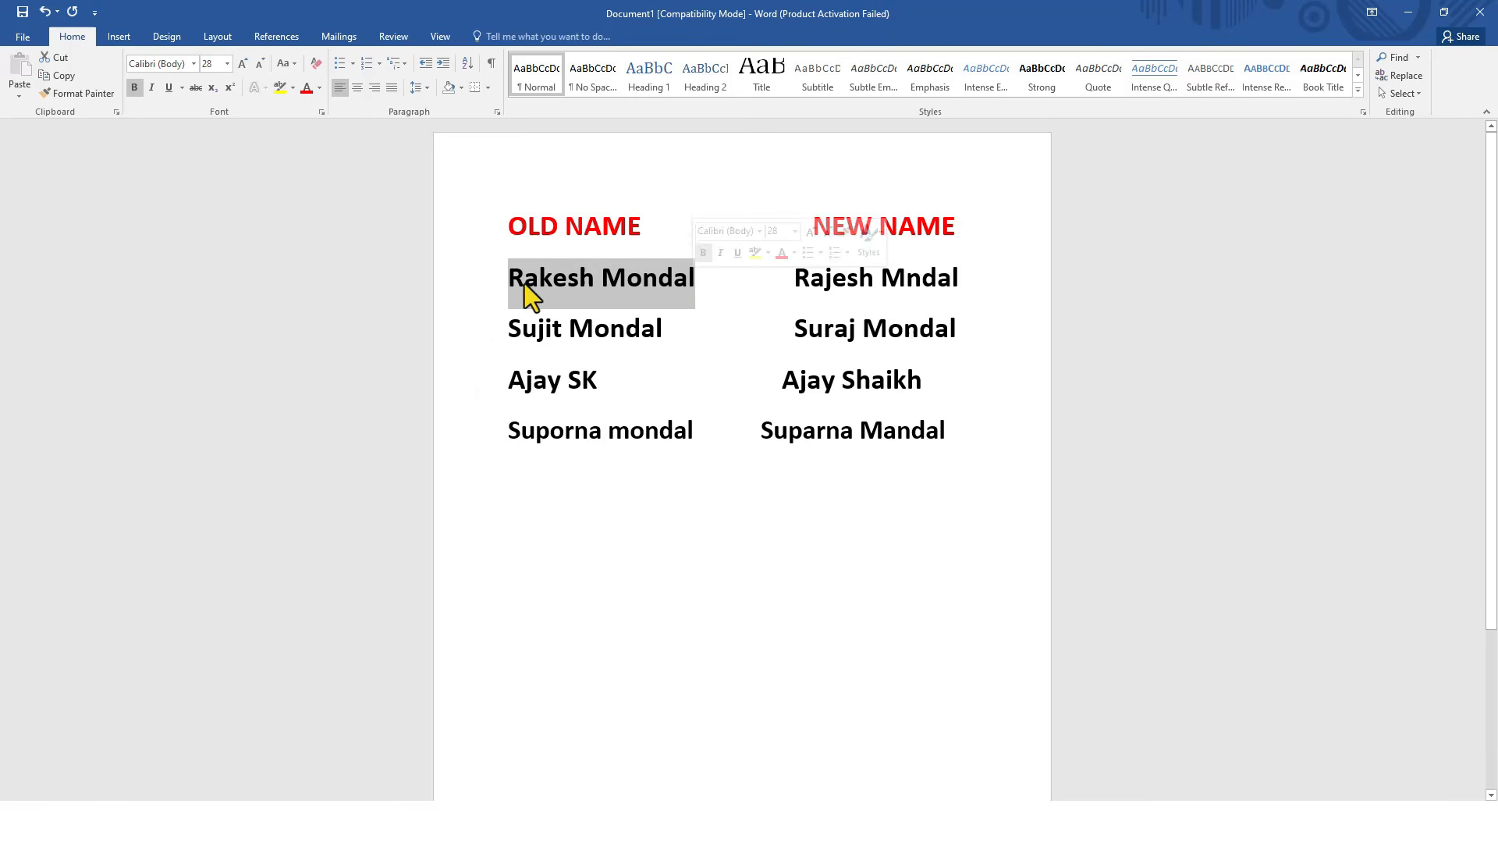
pyautogui.click(593, 288)
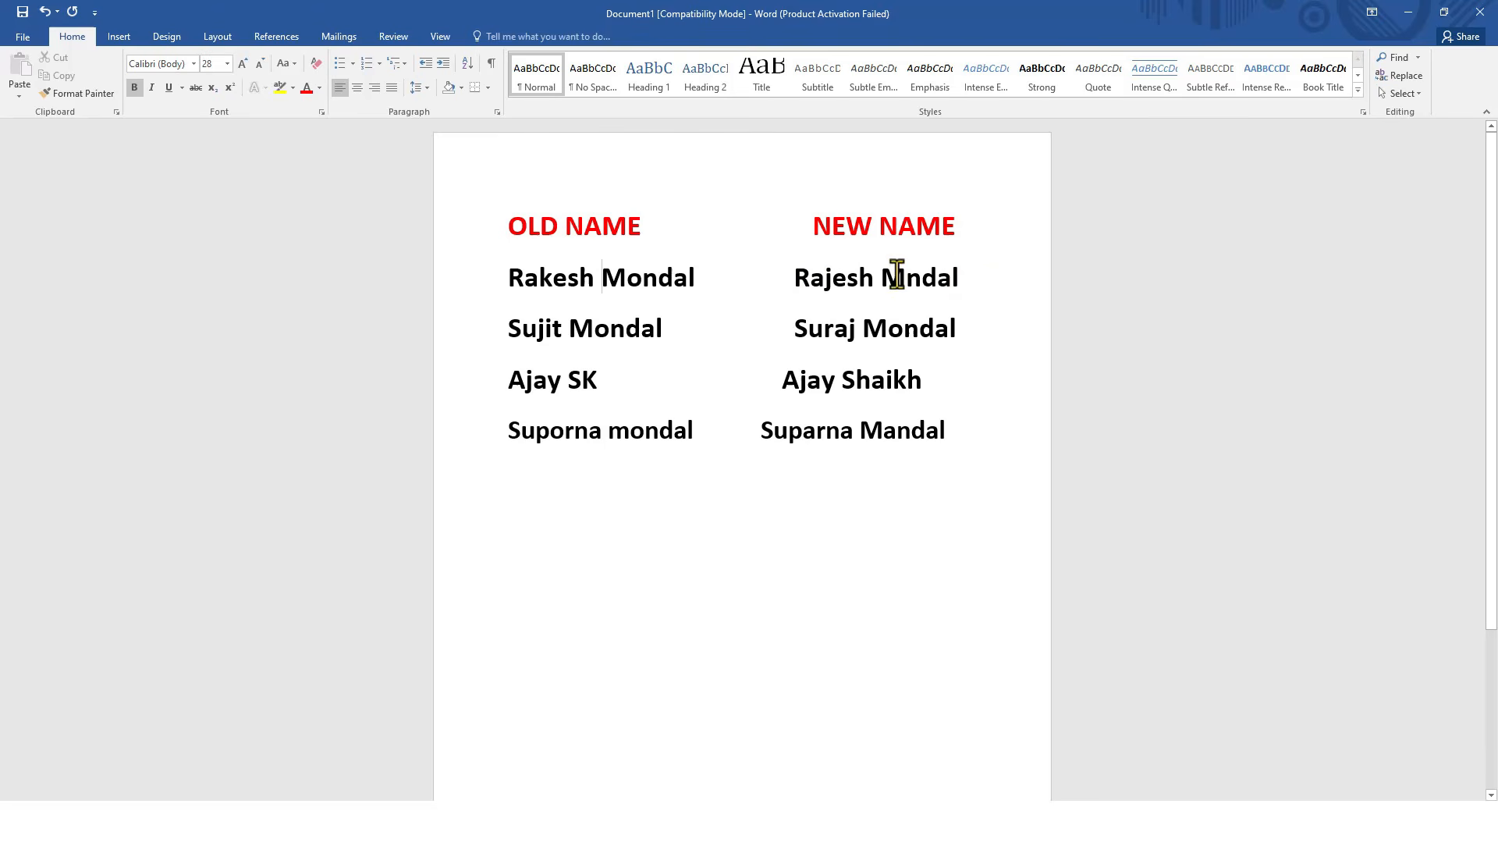
pyautogui.moveTo(958, 278); pyautogui.dragTo(804, 278)
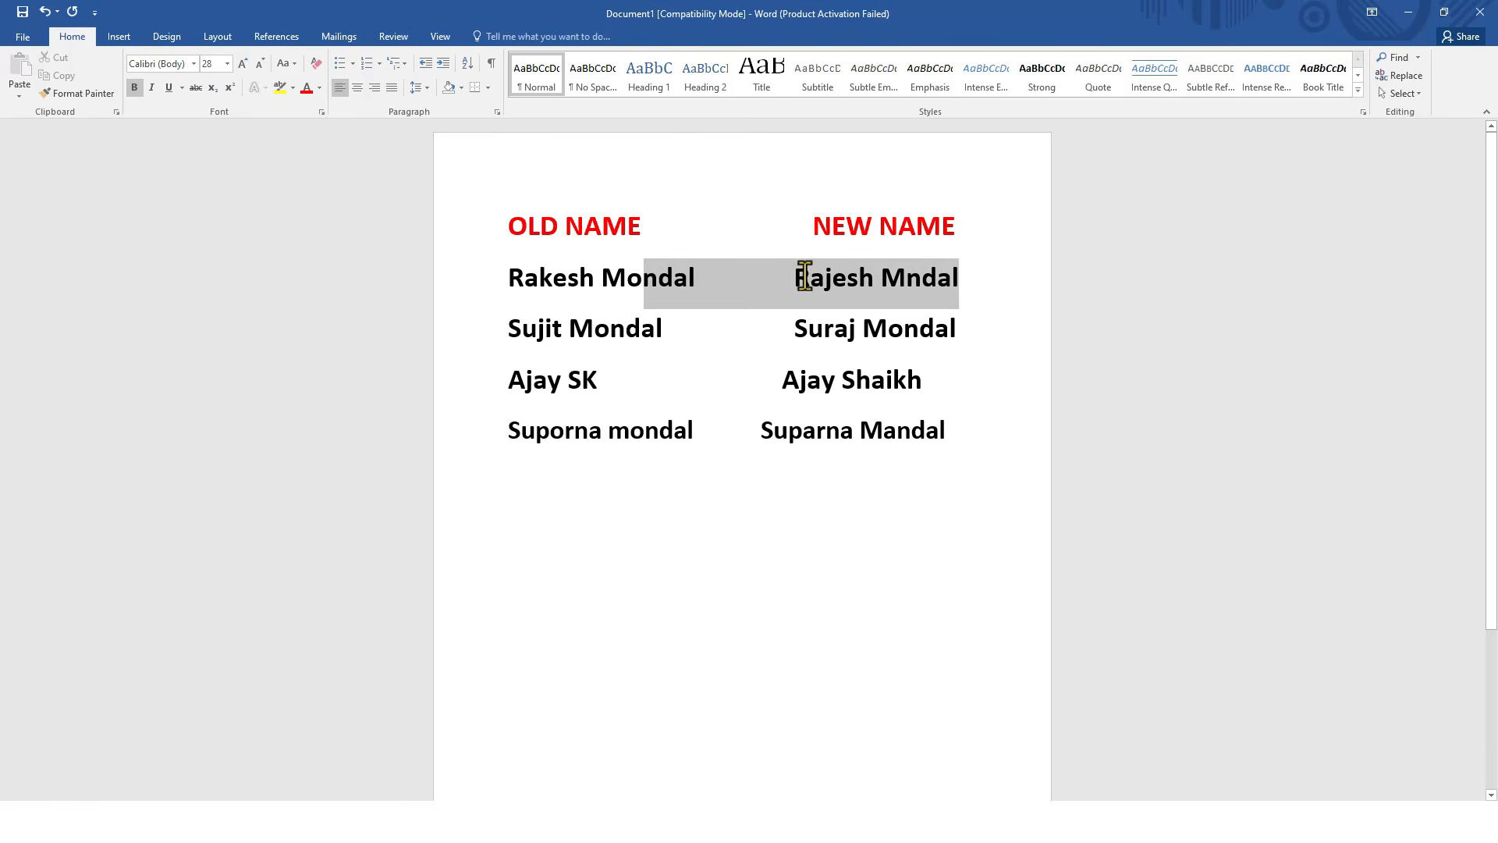
pyautogui.click(848, 277)
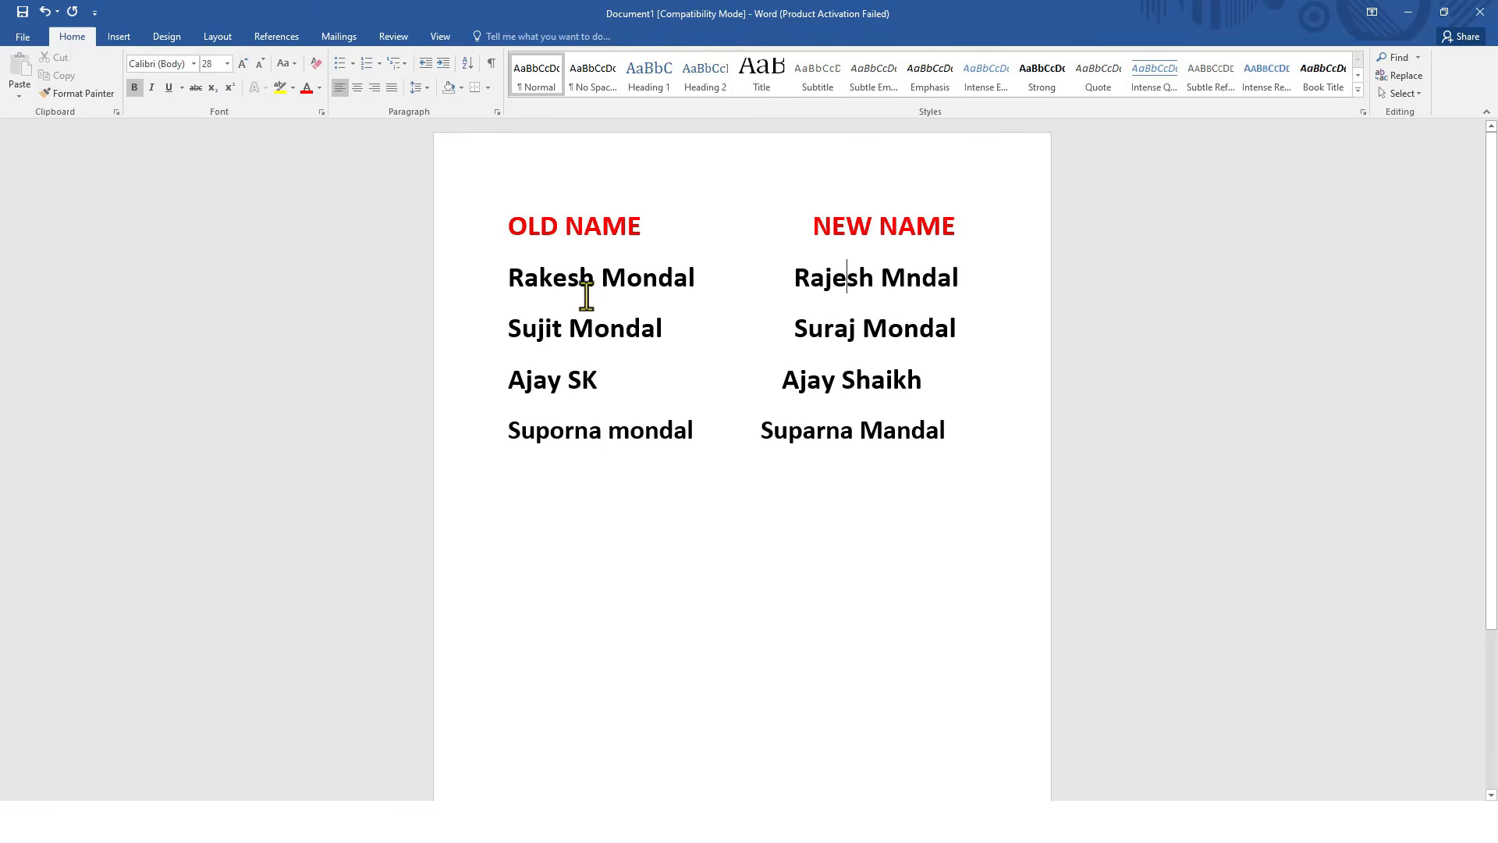
pyautogui.moveTo(504, 328); pyautogui.dragTo(667, 335)
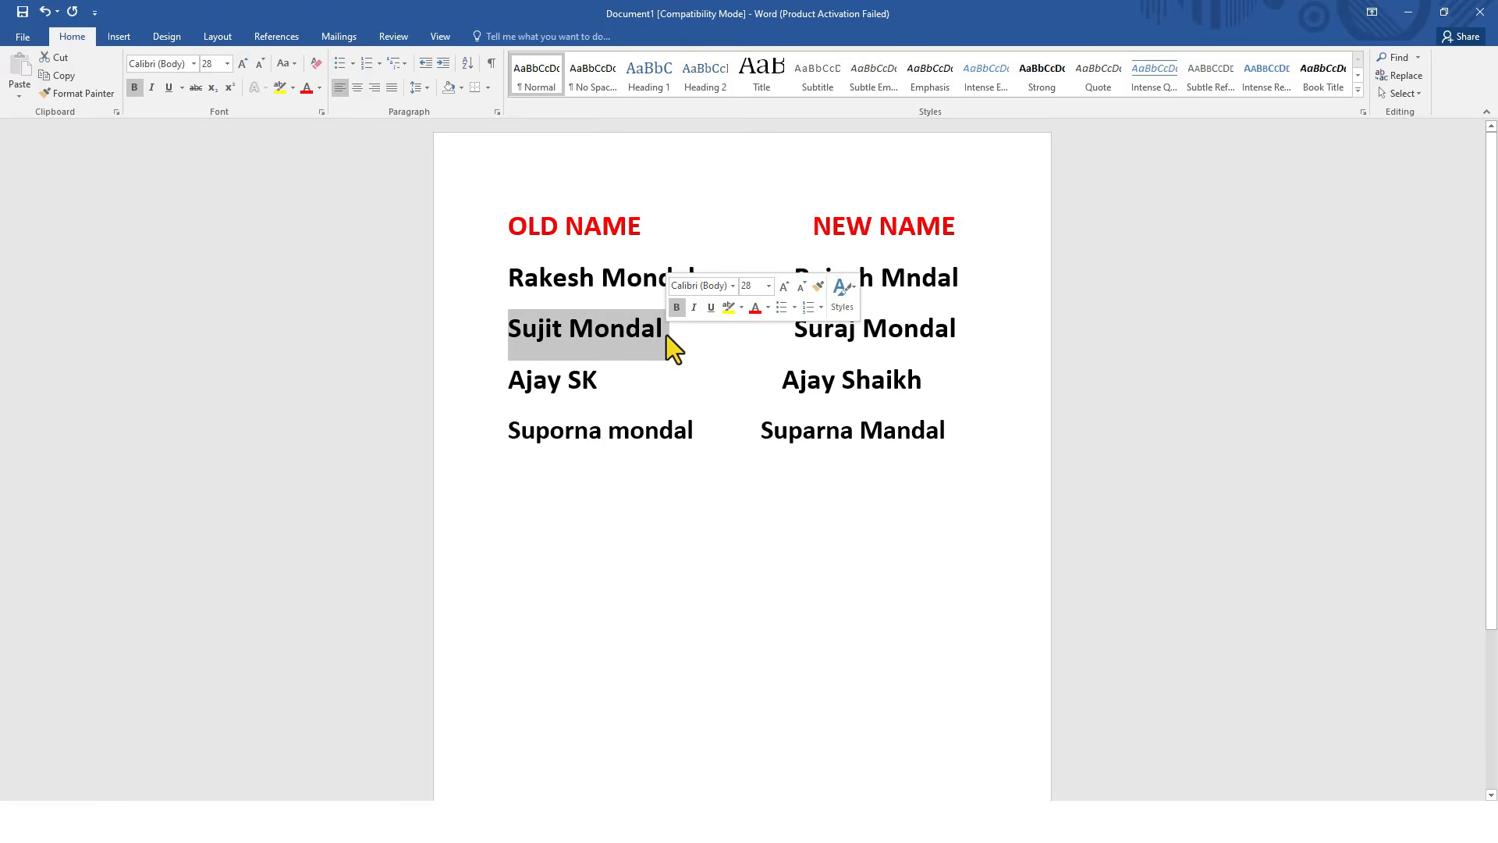
pyautogui.click(665, 334)
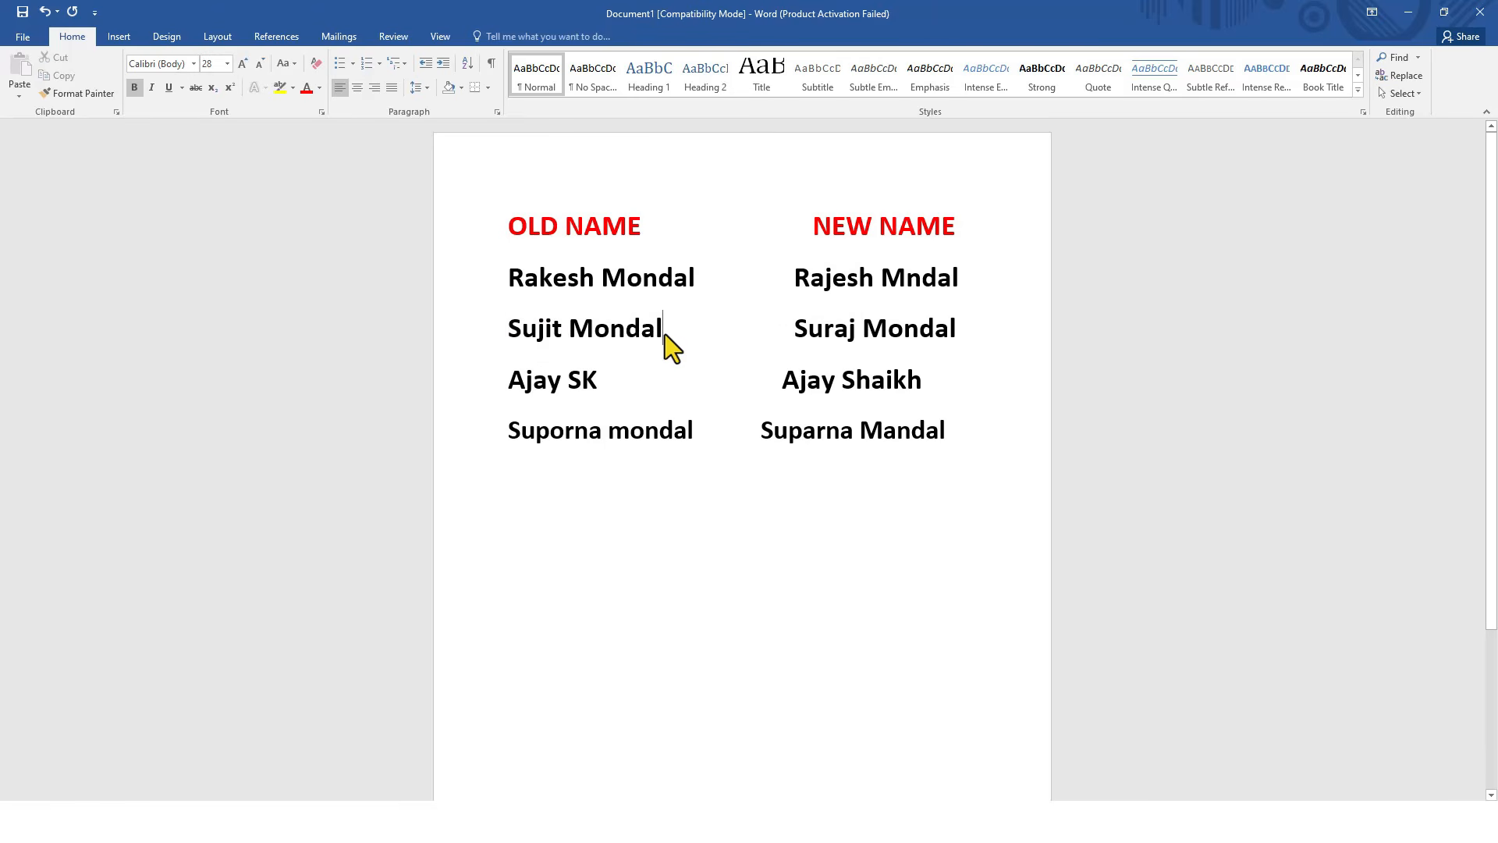
pyautogui.moveTo(789, 328); pyautogui.dragTo(958, 332)
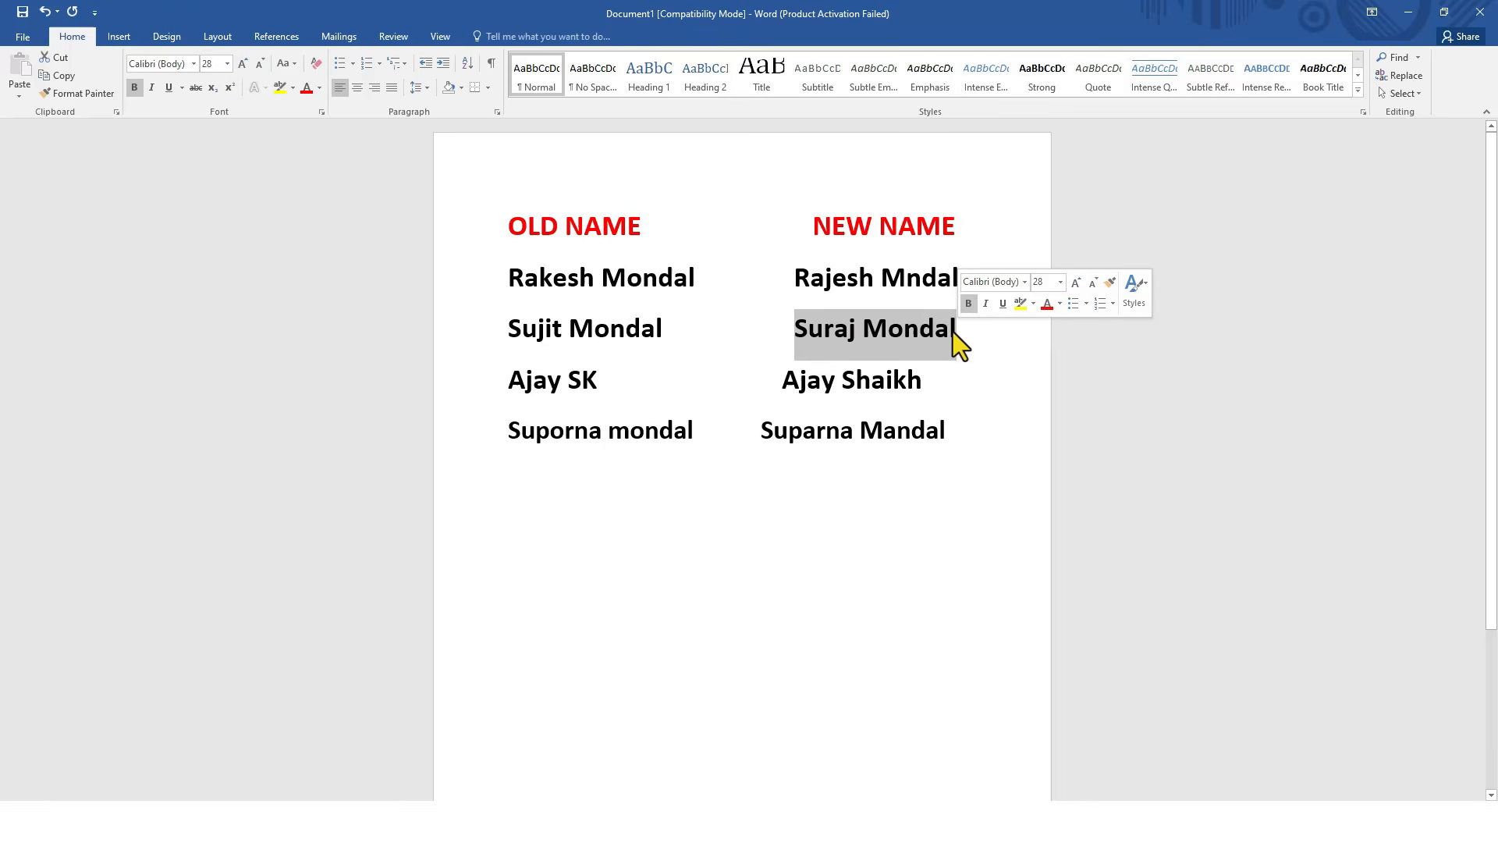
pyautogui.click(863, 326)
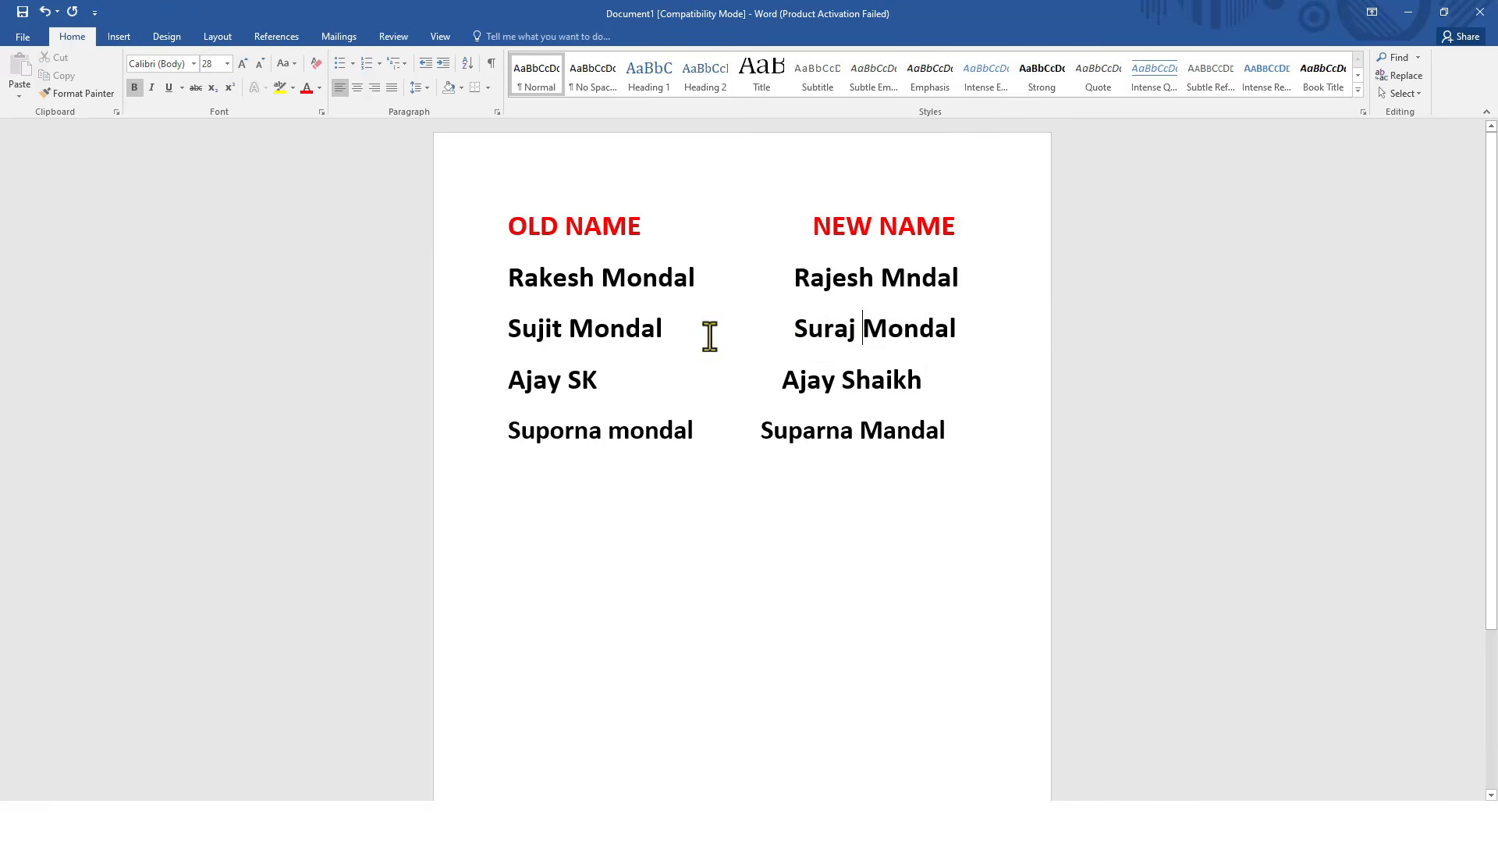
pyautogui.click(511, 328)
pyautogui.moveTo(523, 328); pyautogui.dragTo(948, 335)
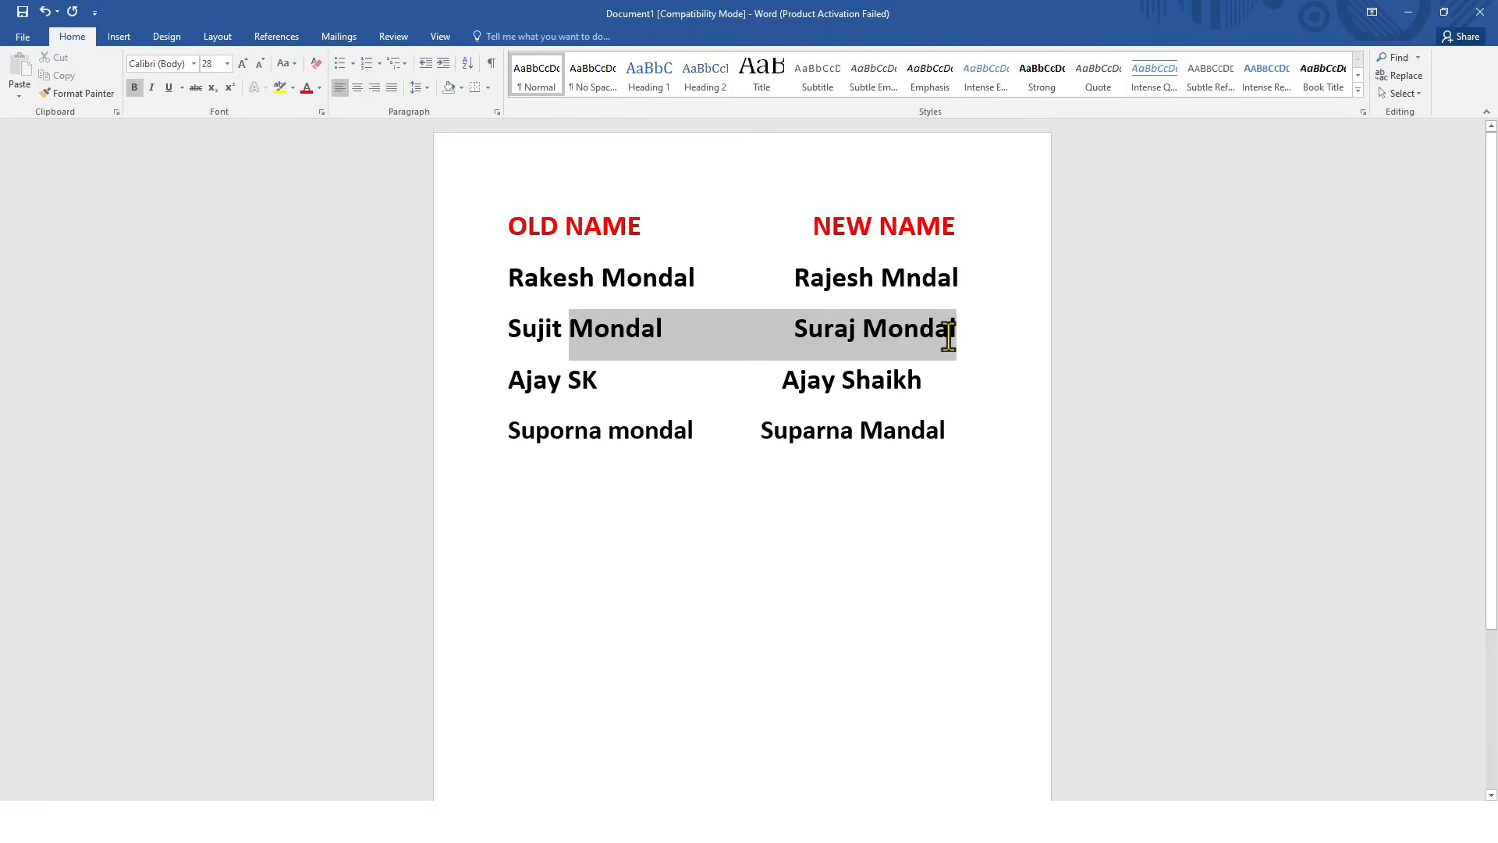
pyautogui.click(894, 340)
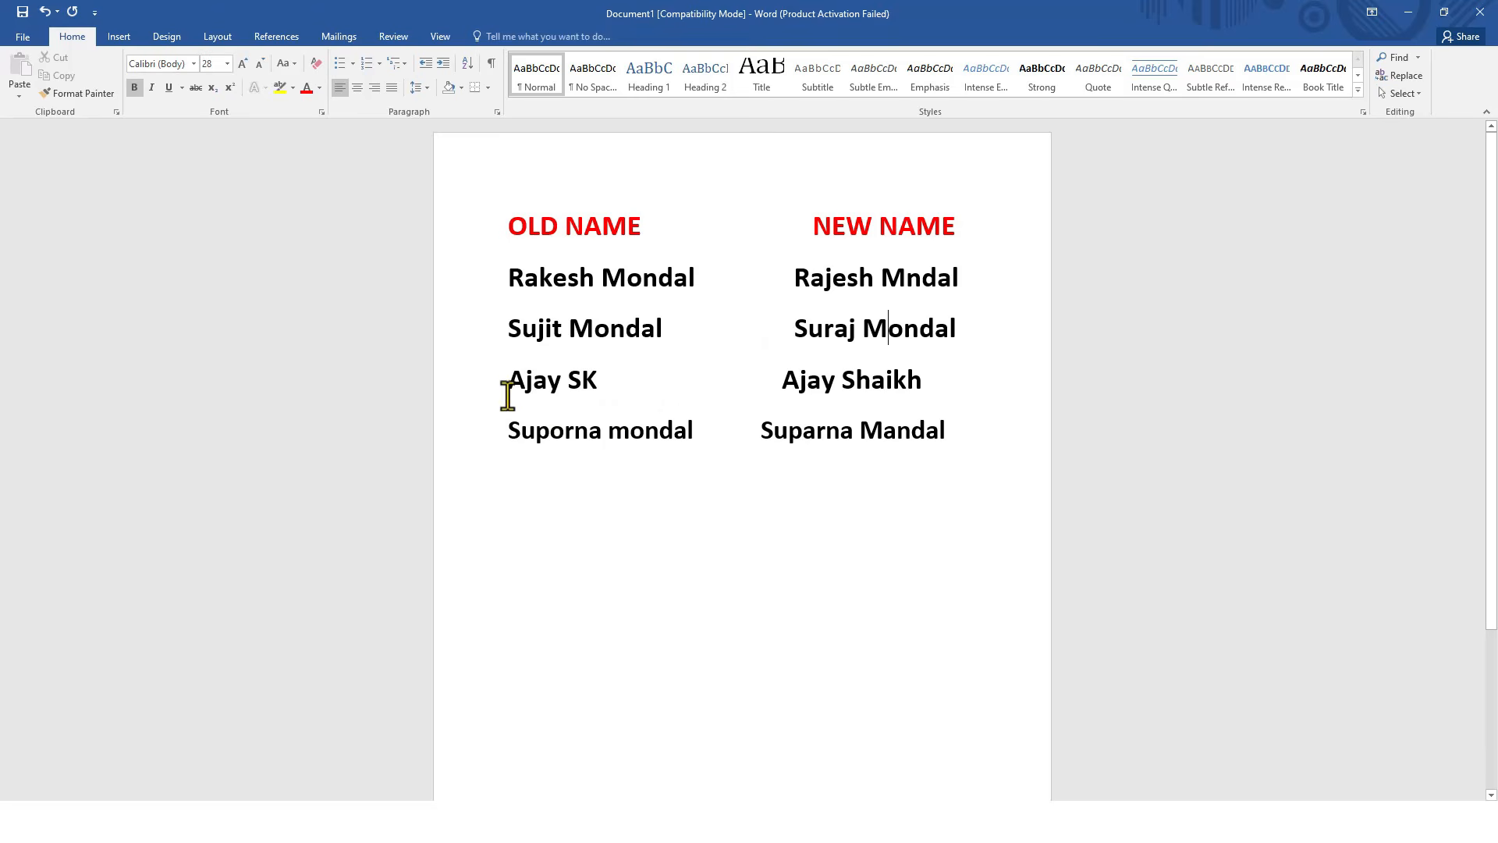
pyautogui.moveTo(509, 382); pyautogui.dragTo(593, 384)
pyautogui.click(588, 386)
pyautogui.moveTo(783, 380); pyautogui.dragTo(898, 380)
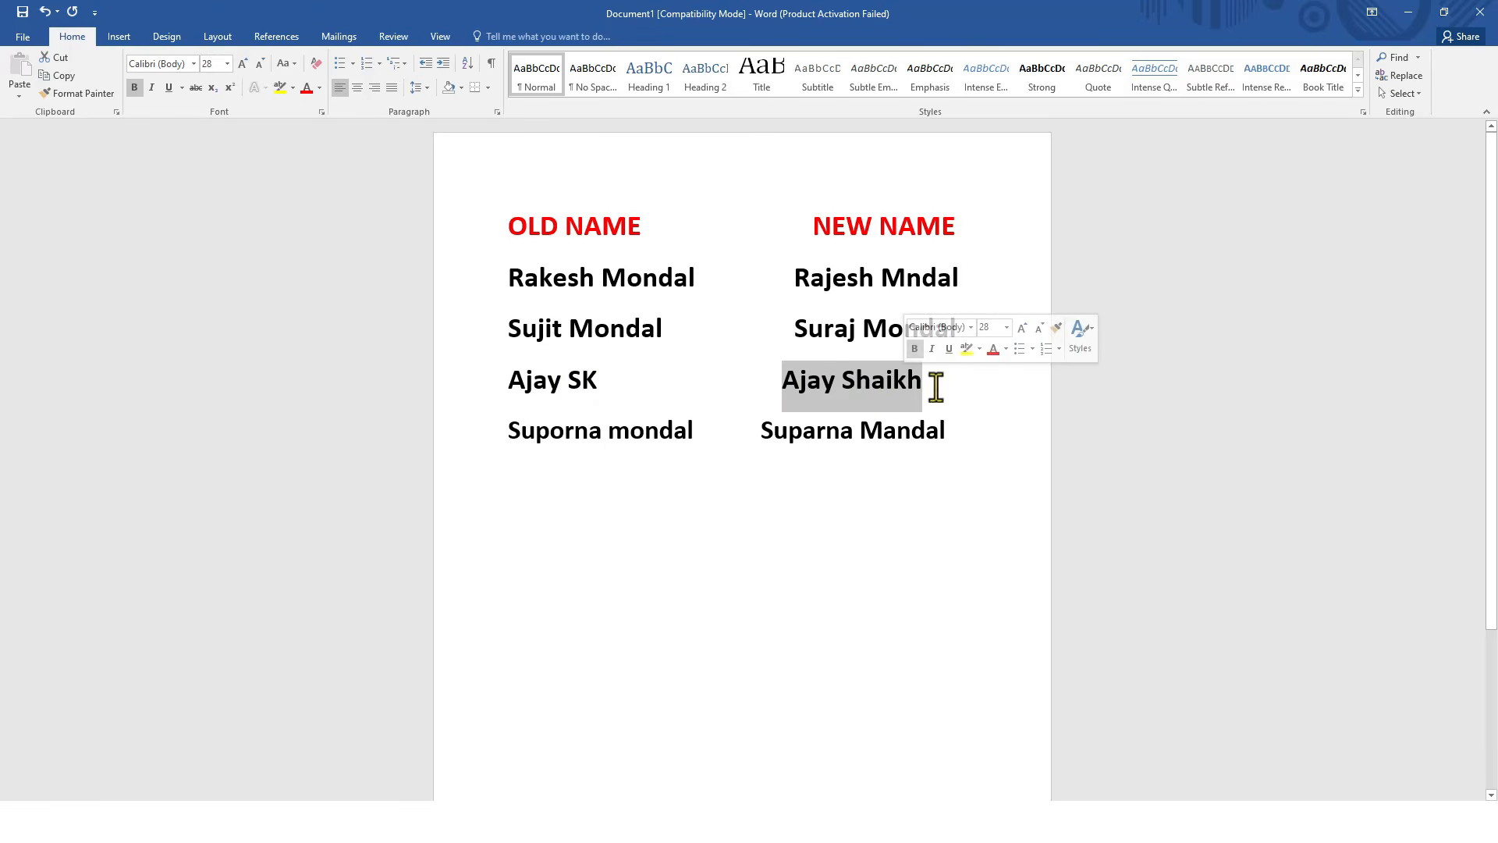
pyautogui.click(917, 382)
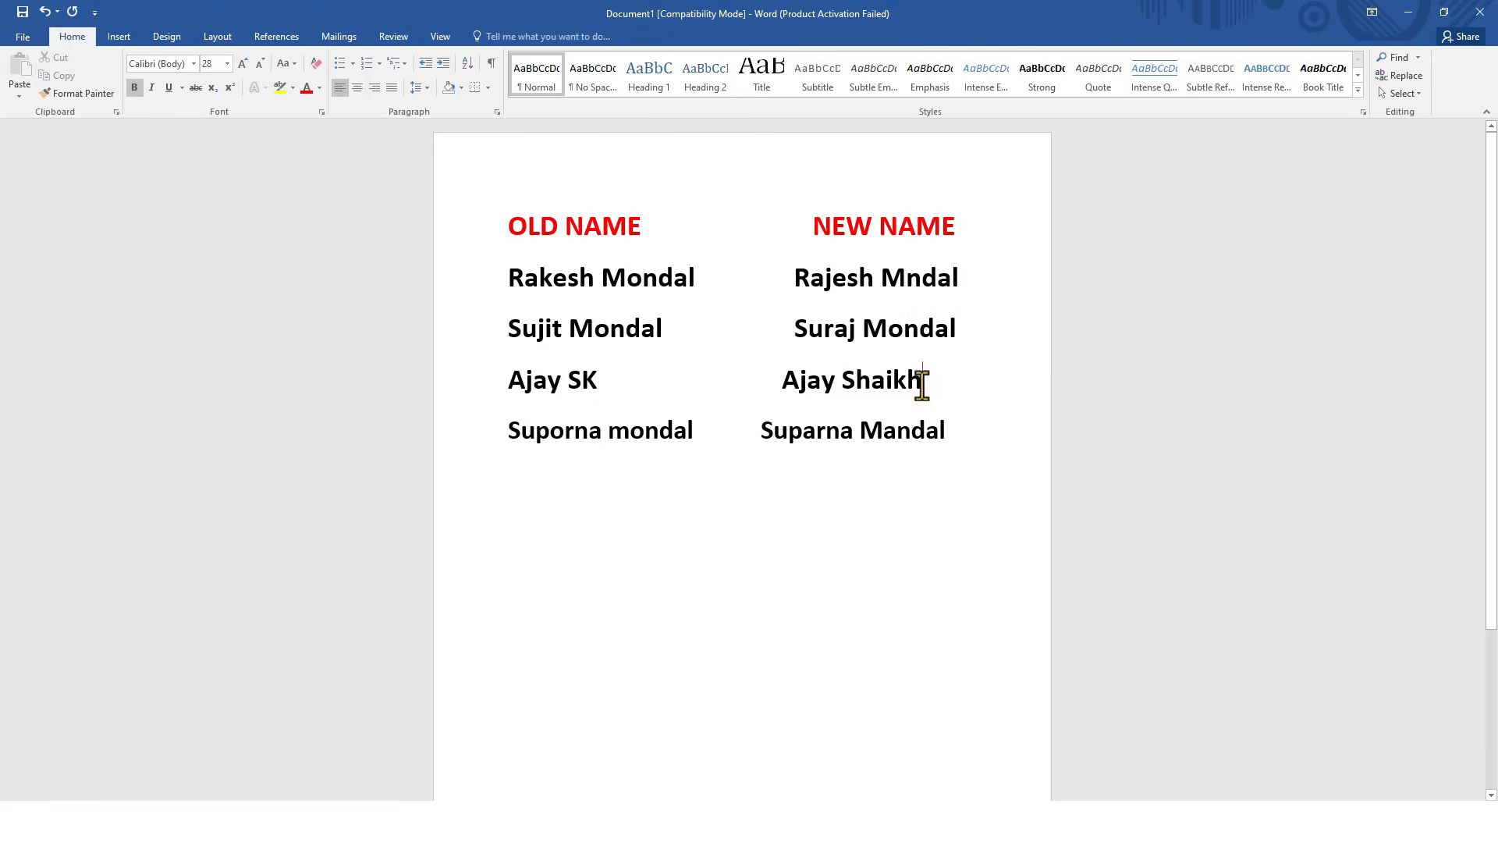
pyautogui.moveTo(568, 380); pyautogui.dragTo(594, 380)
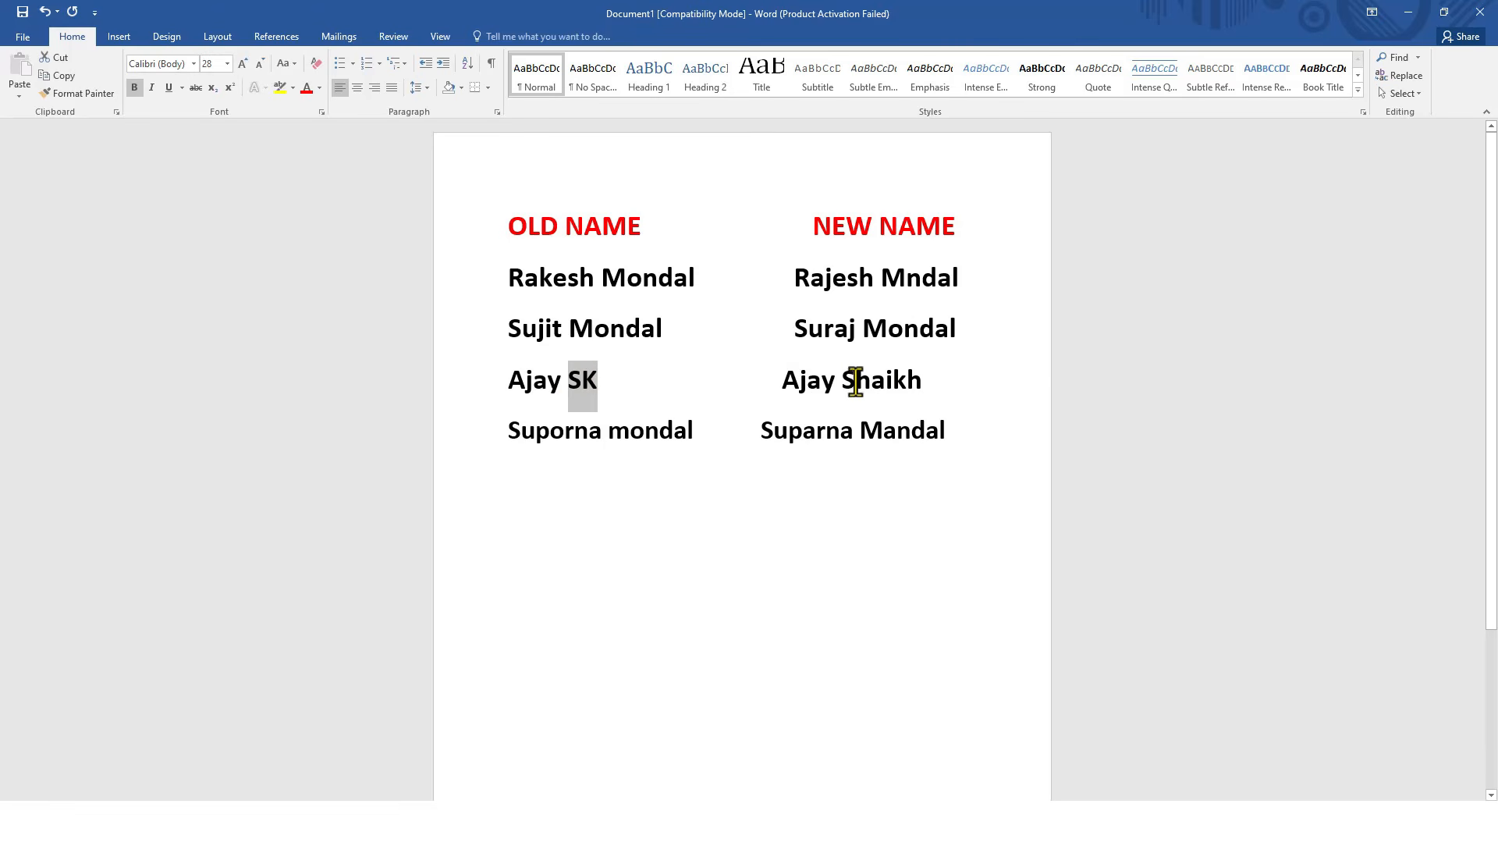
pyautogui.moveTo(844, 382); pyautogui.dragTo(921, 384)
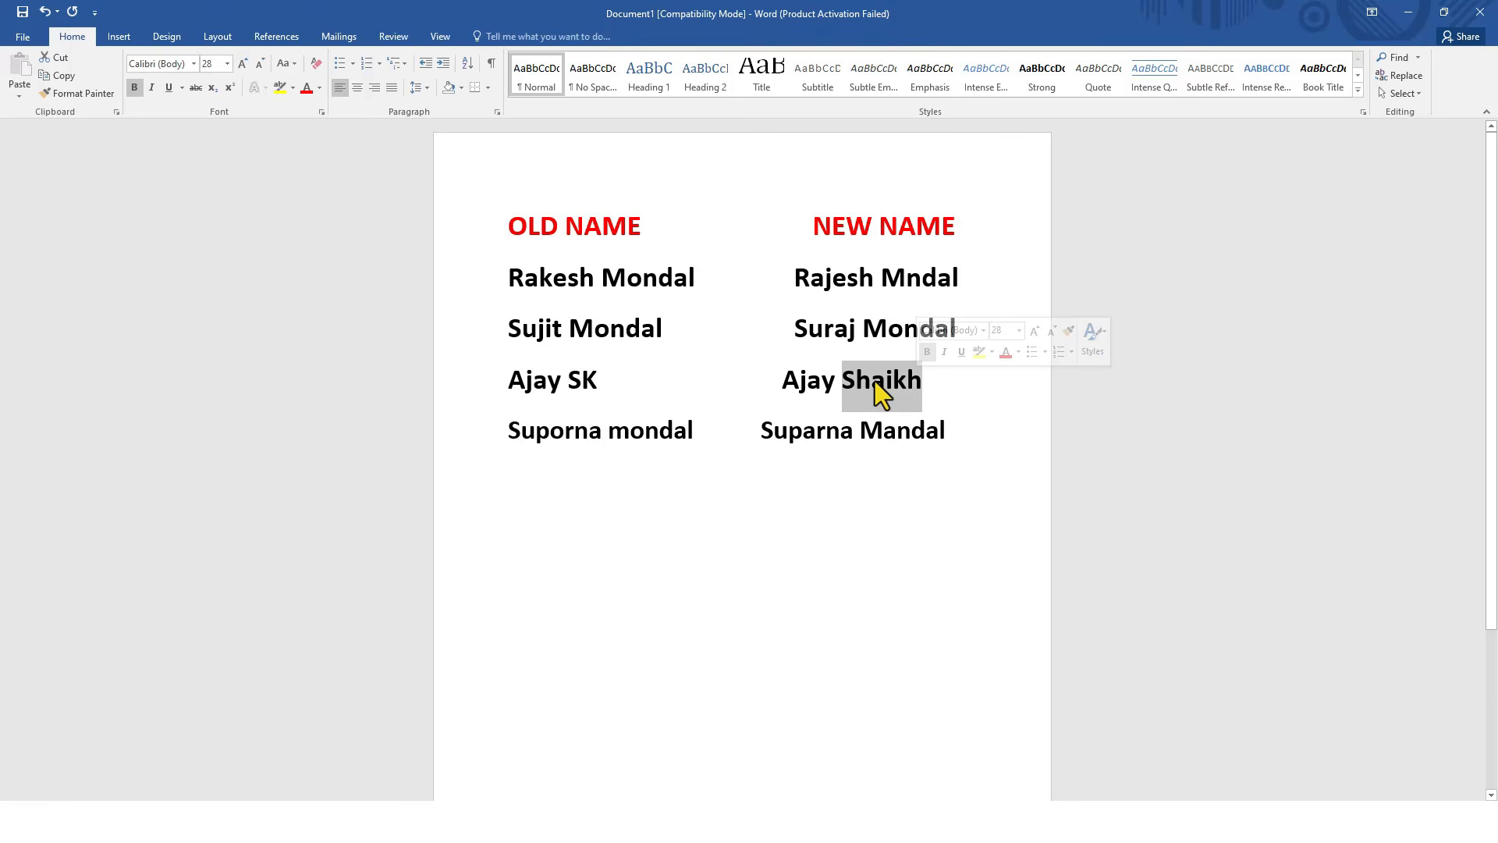
pyautogui.click(581, 467)
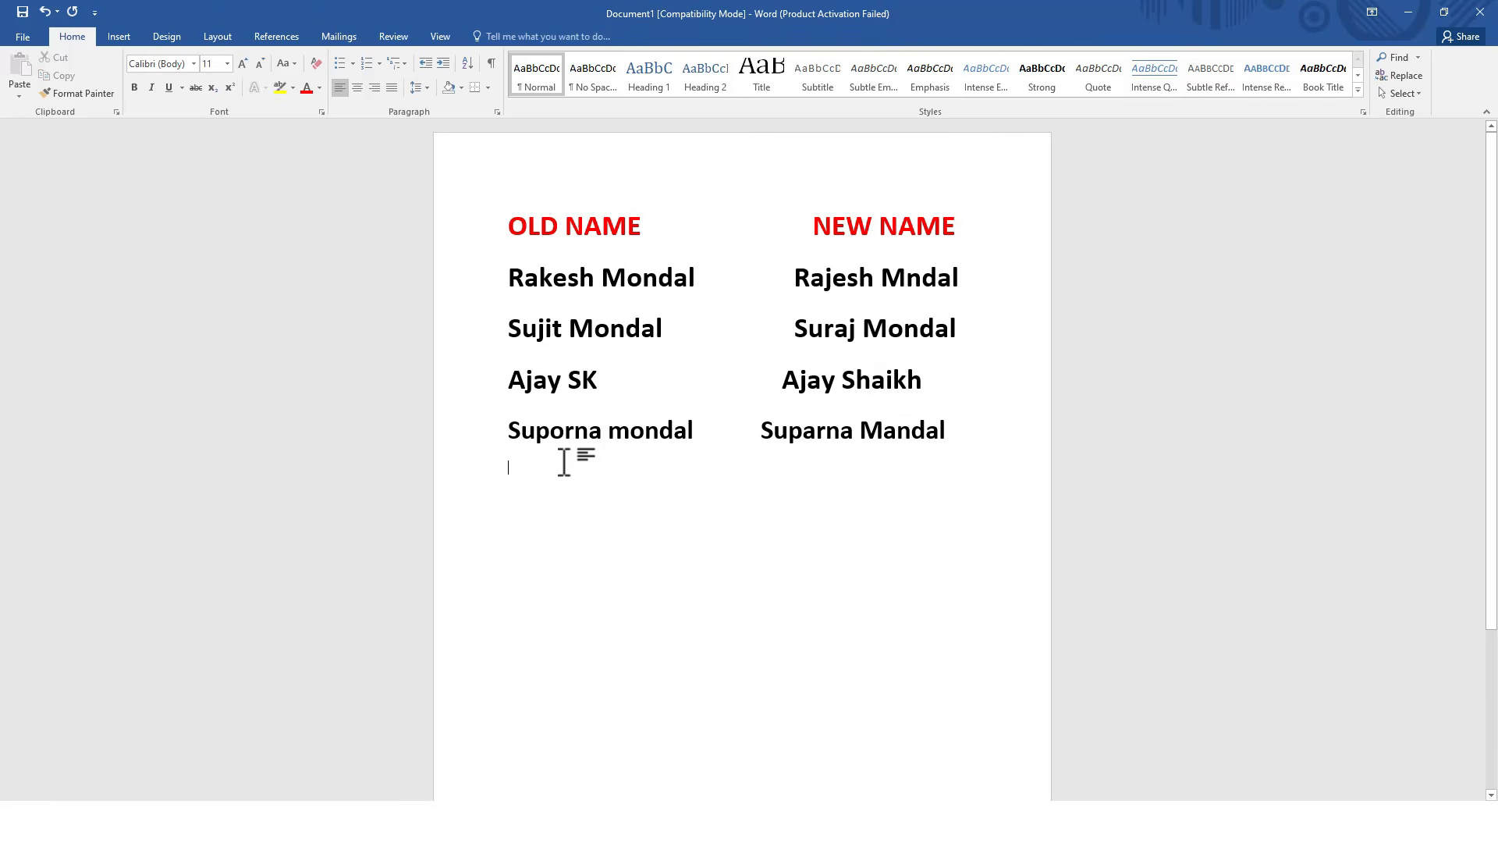
pyautogui.moveTo(512, 430); pyautogui.dragTo(680, 440)
pyautogui.click(508, 432)
pyautogui.moveTo(950, 438); pyautogui.dragTo(516, 428)
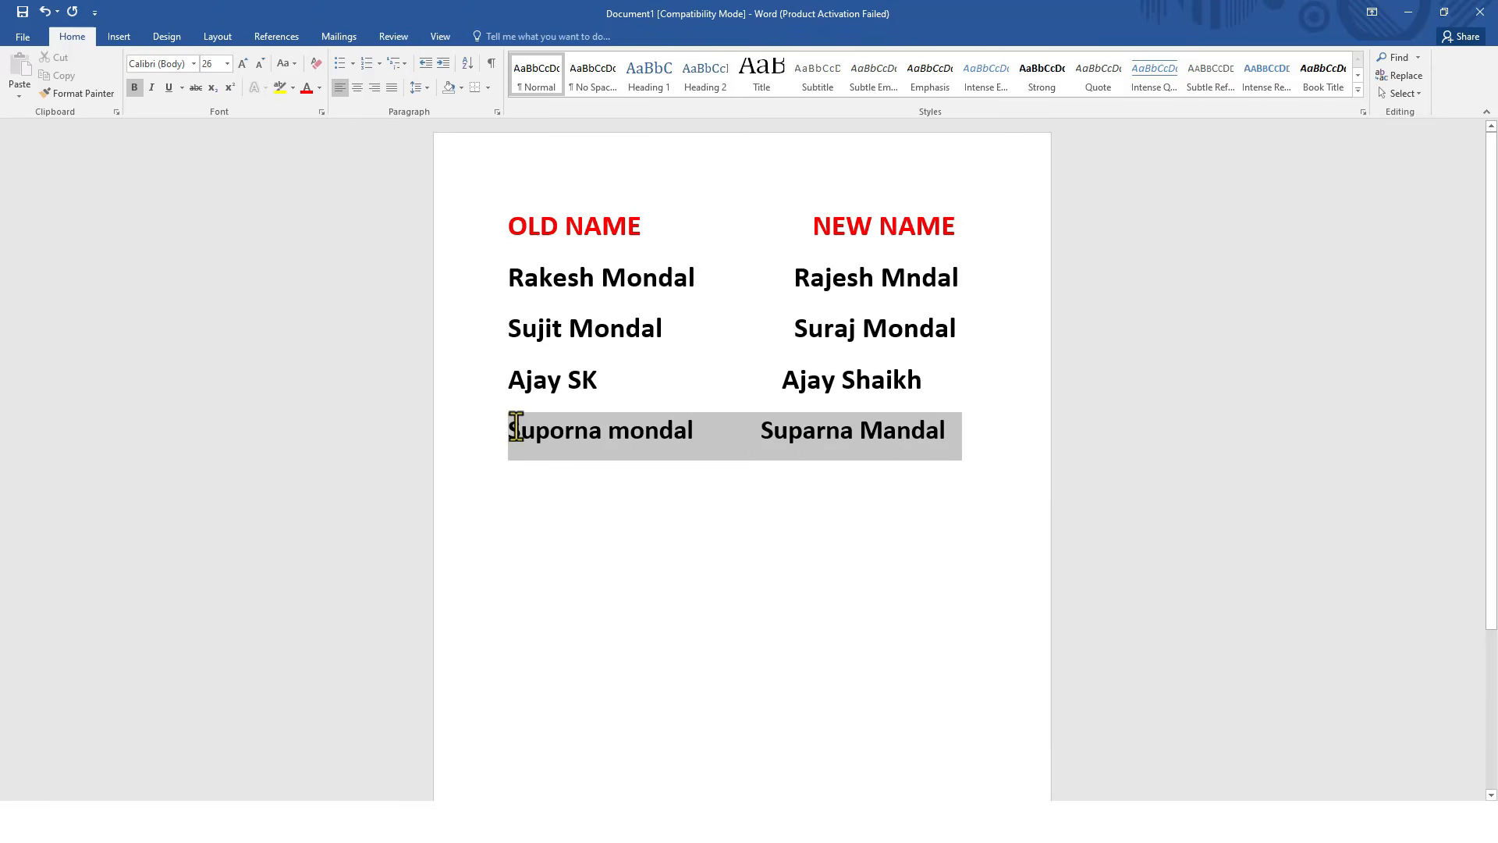
pyautogui.click(842, 470)
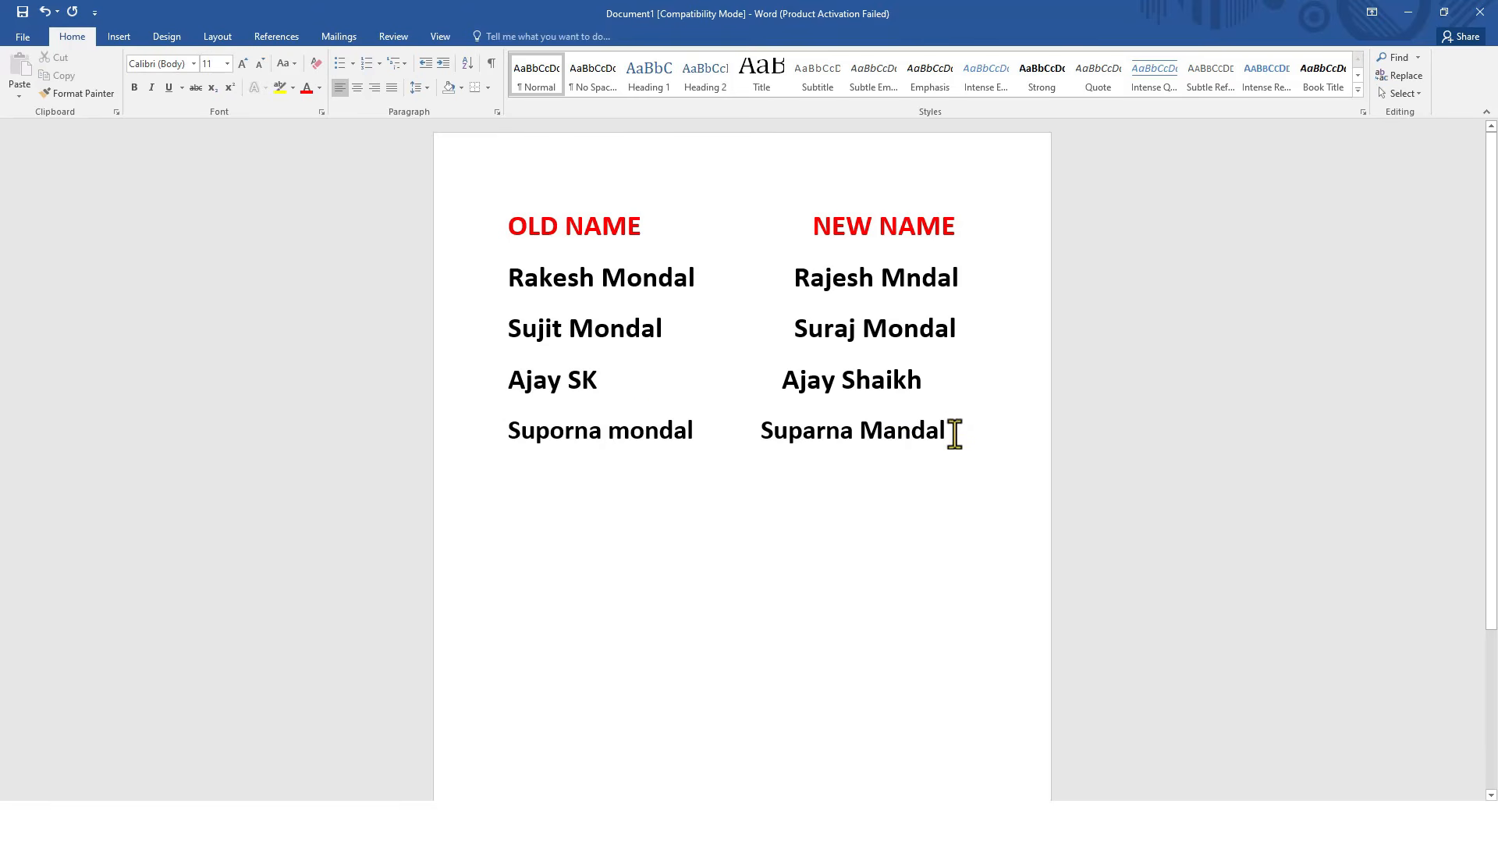
pyautogui.moveTo(949, 434); pyautogui.dragTo(512, 435)
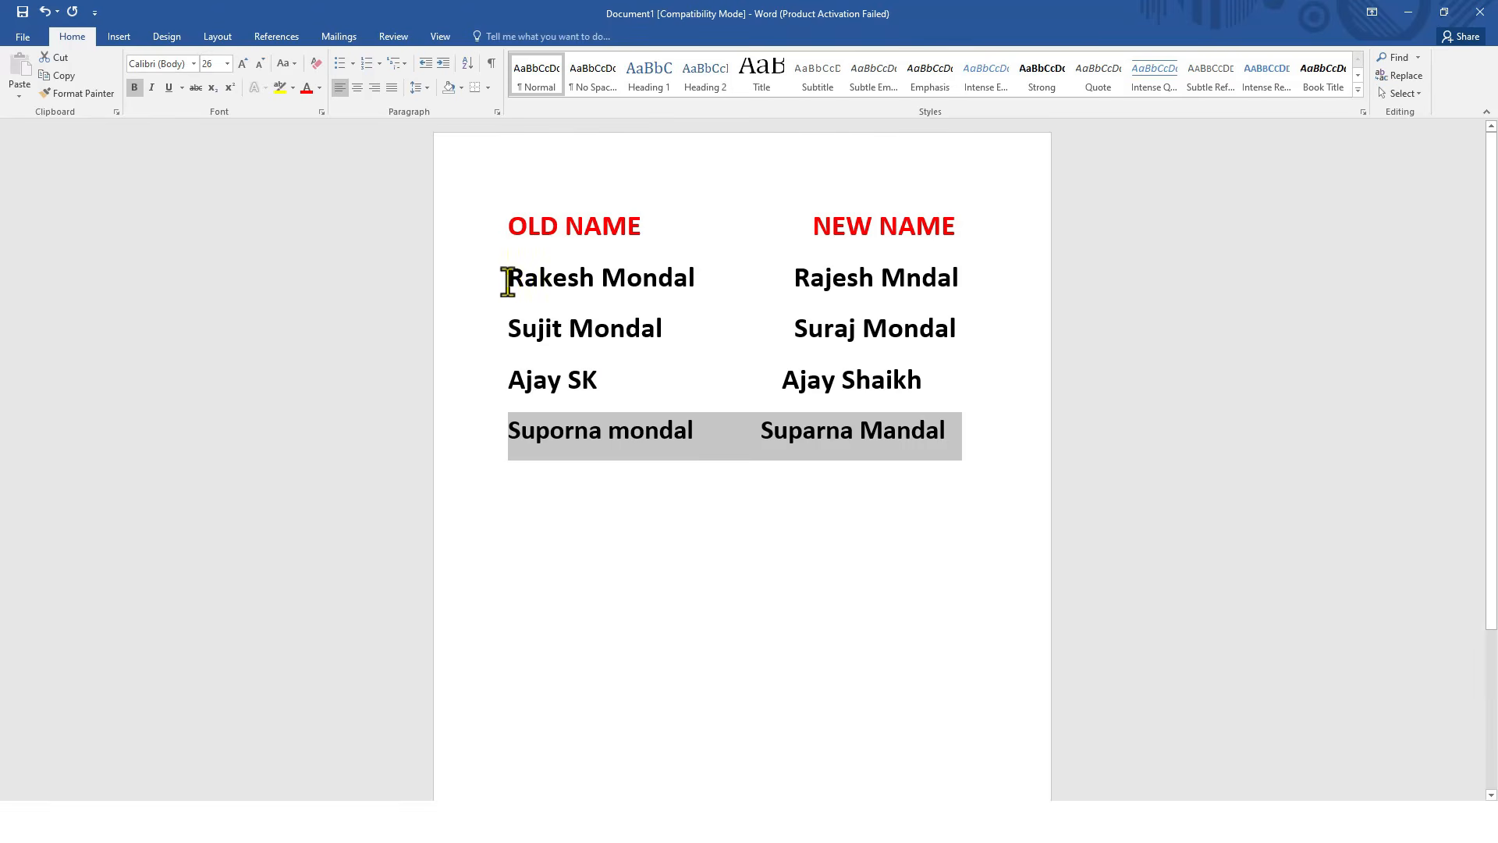
pyautogui.moveTo(507, 281); pyautogui.dragTo(927, 391)
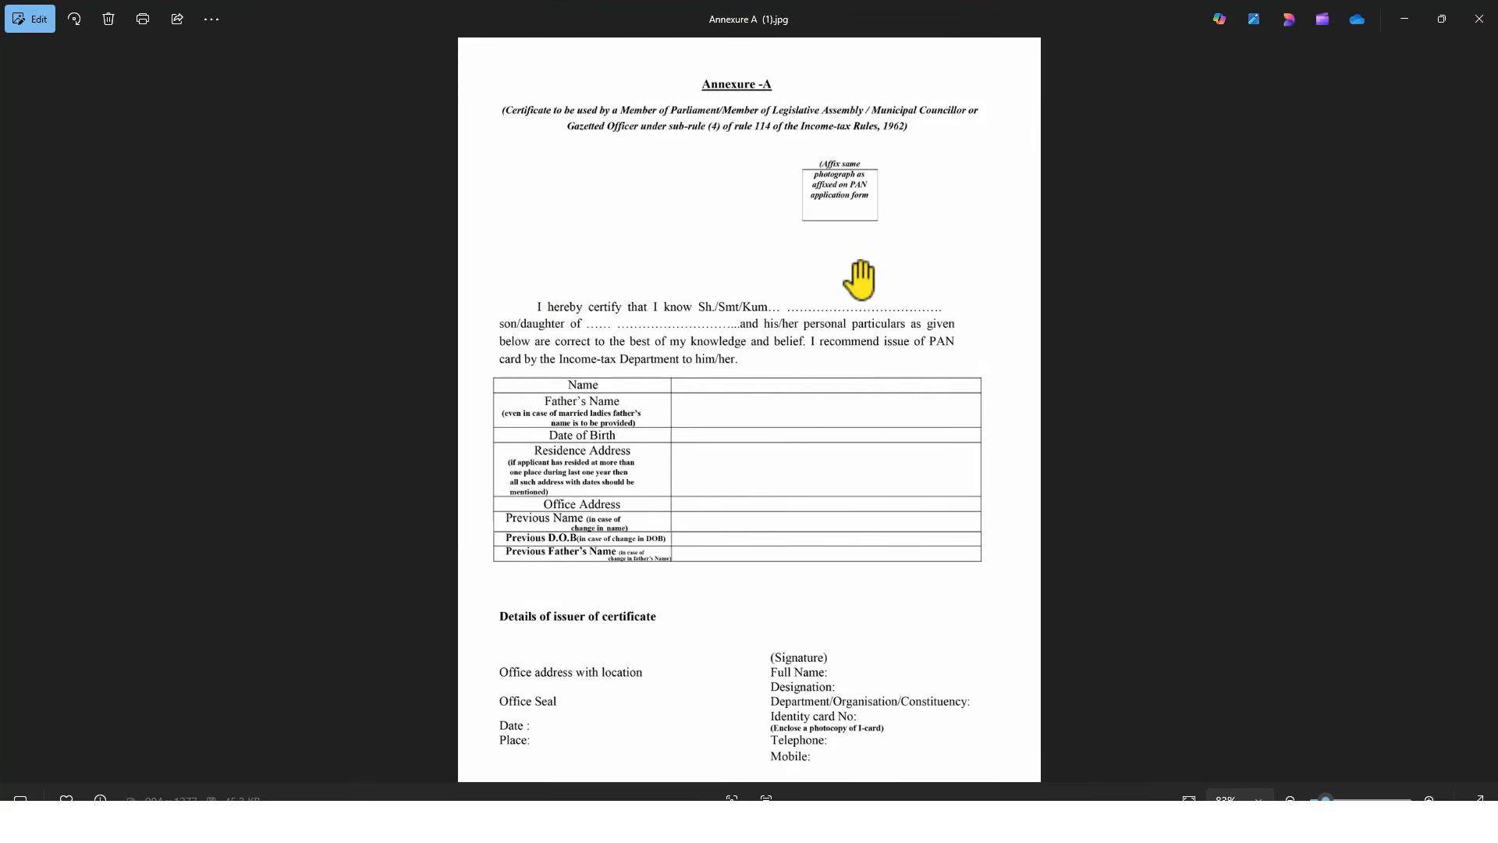
# Zoom and pan Annexure A (1).jpg to inspect the Annexure-A heading, form header and photograph box
pyautogui.scroll(4, 876, 258)
pyautogui.moveTo(875, 311); pyautogui.dragTo(933, 408)
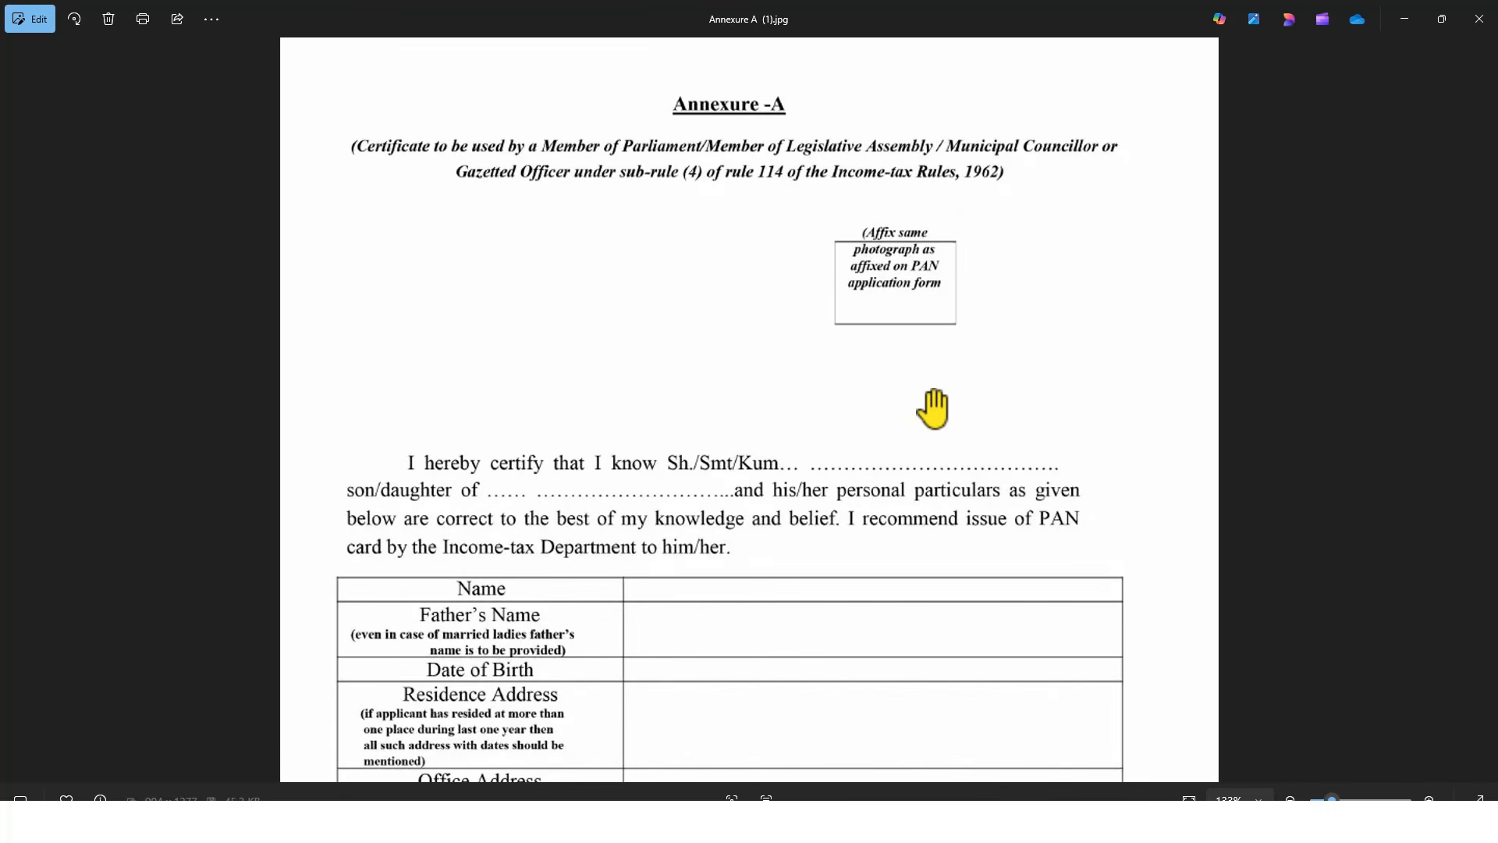
pyautogui.scroll(-3, 866, 405)
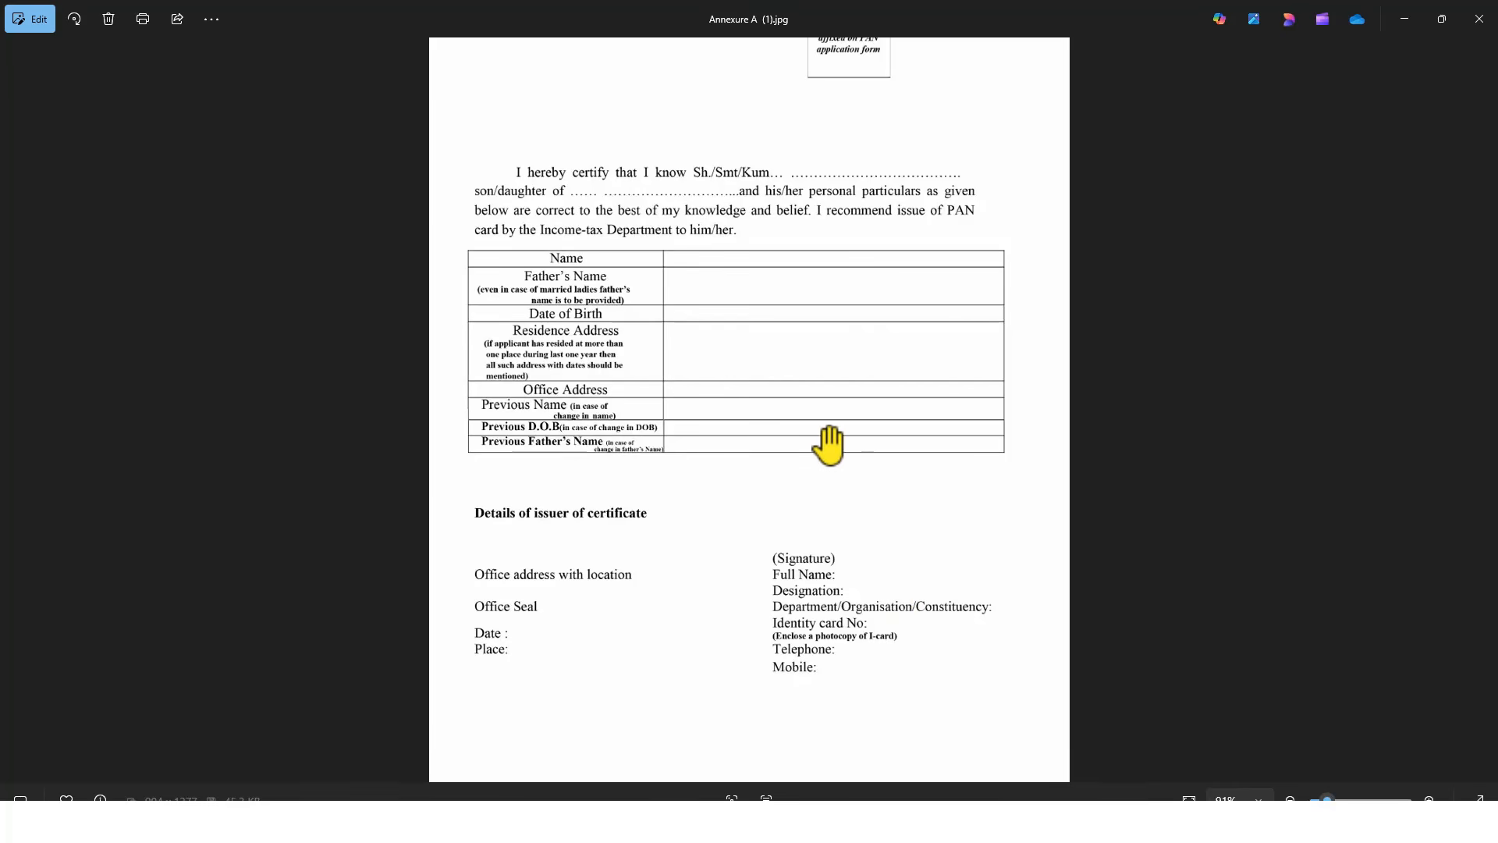
pyautogui.scroll(3, 819, 406)
pyautogui.moveTo(832, 202); pyautogui.dragTo(800, 579)
pyautogui.scroll(3, 940, 257)
pyautogui.moveTo(845, 260); pyautogui.dragTo(844, 293)
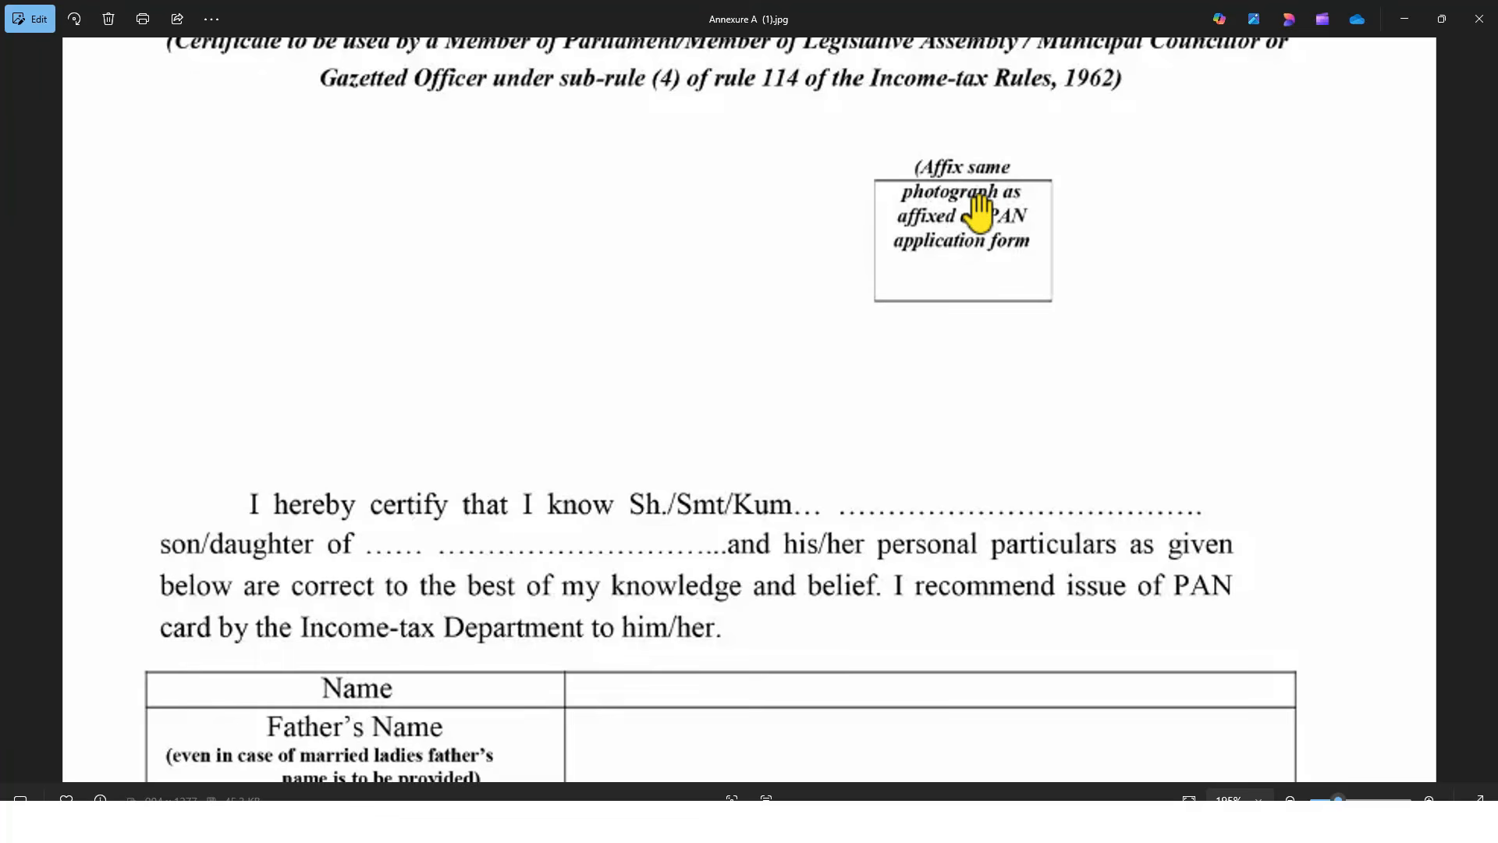
pyautogui.scroll(-3, 979, 210)
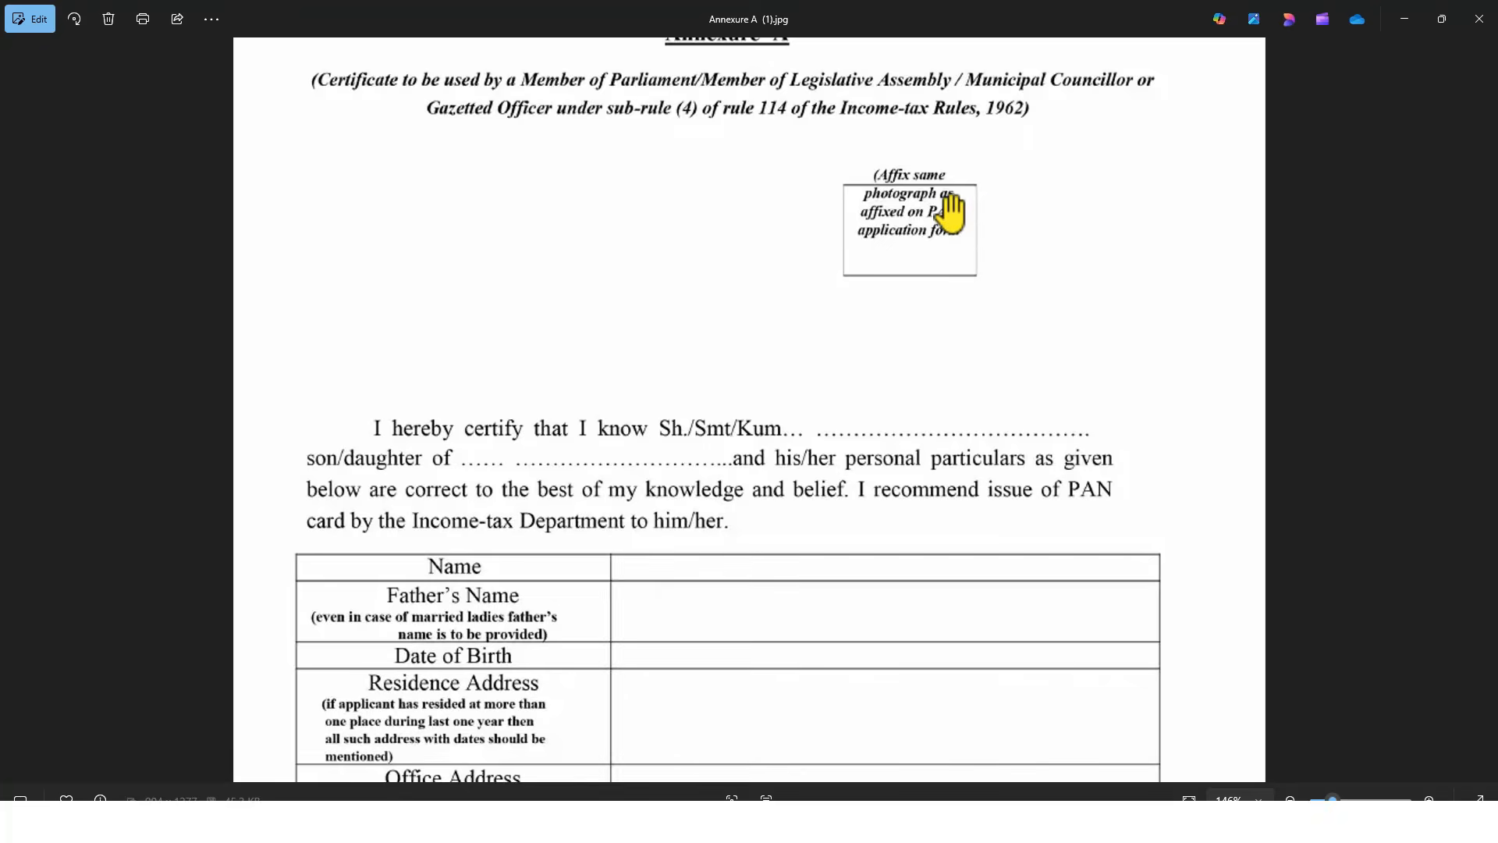
pyautogui.scroll(-1, 946, 218)
pyautogui.scroll(1, 976, 258)
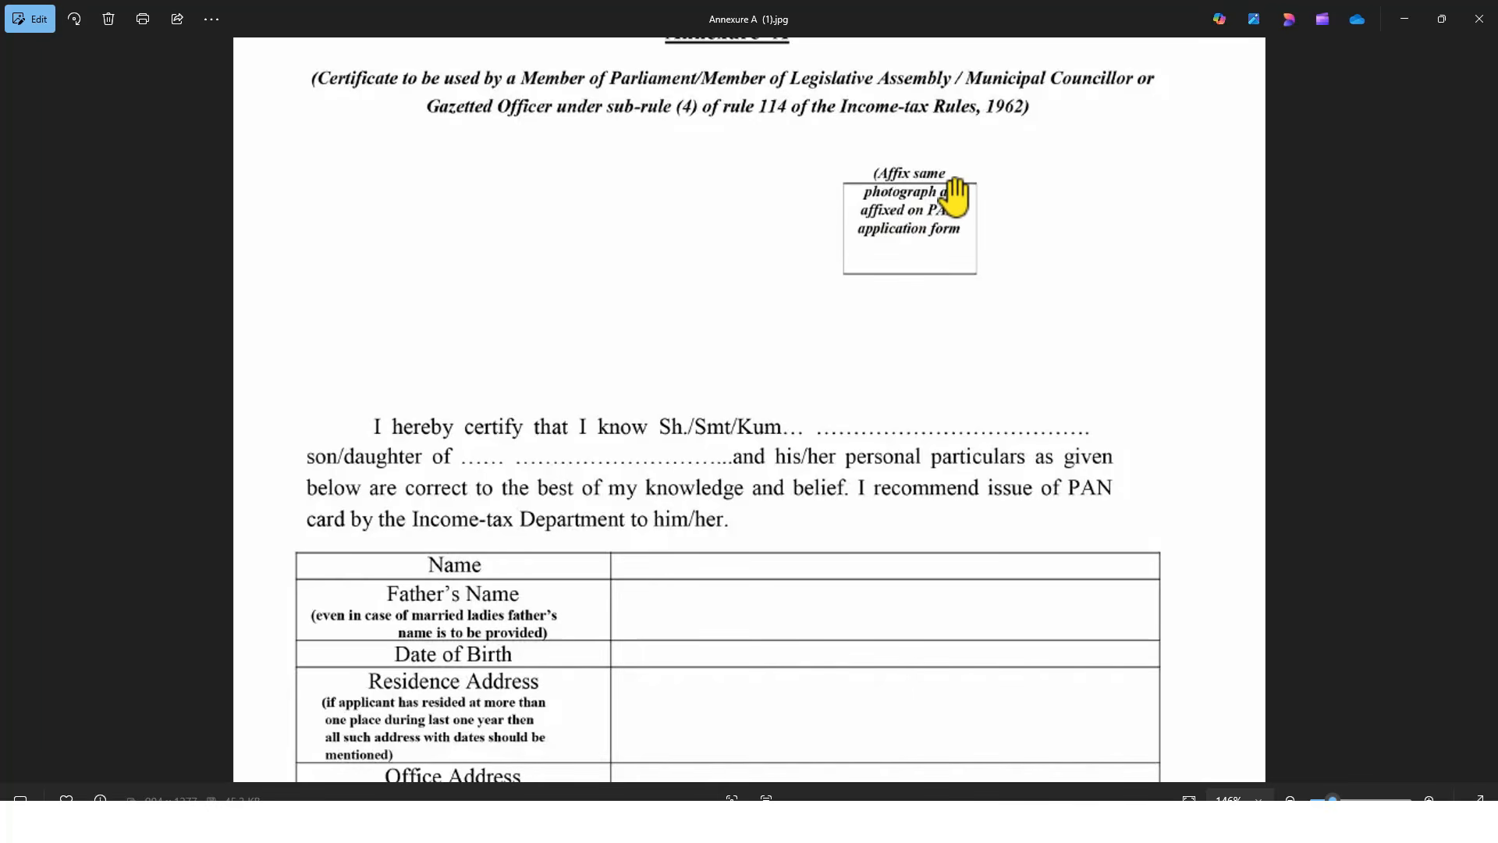
pyautogui.moveTo(803, 475); pyautogui.dragTo(846, 317)
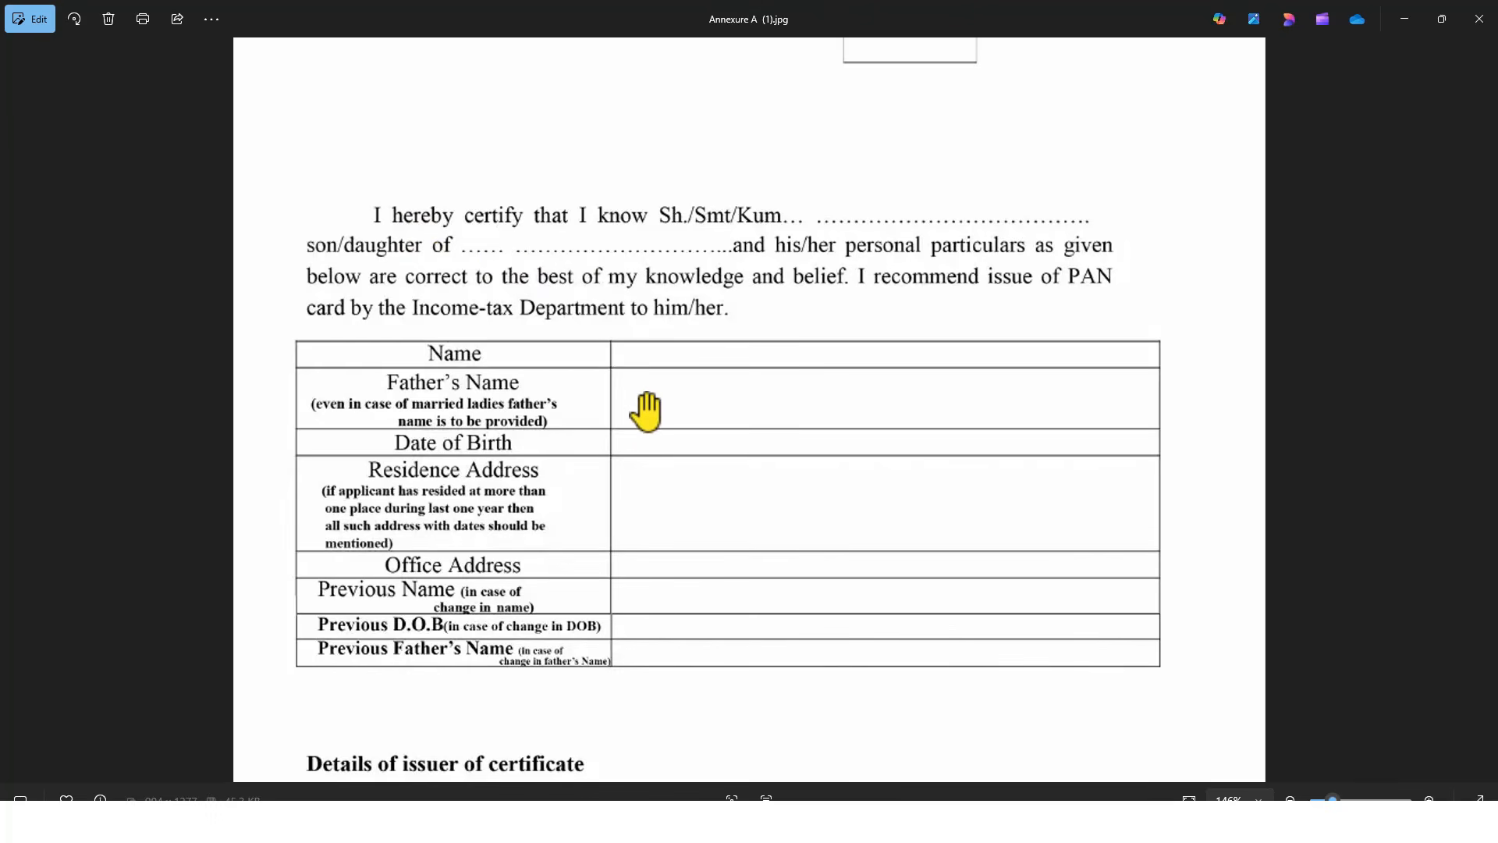
pyautogui.scroll(-3, 646, 408)
pyautogui.moveTo(681, 242); pyautogui.dragTo(663, 299)
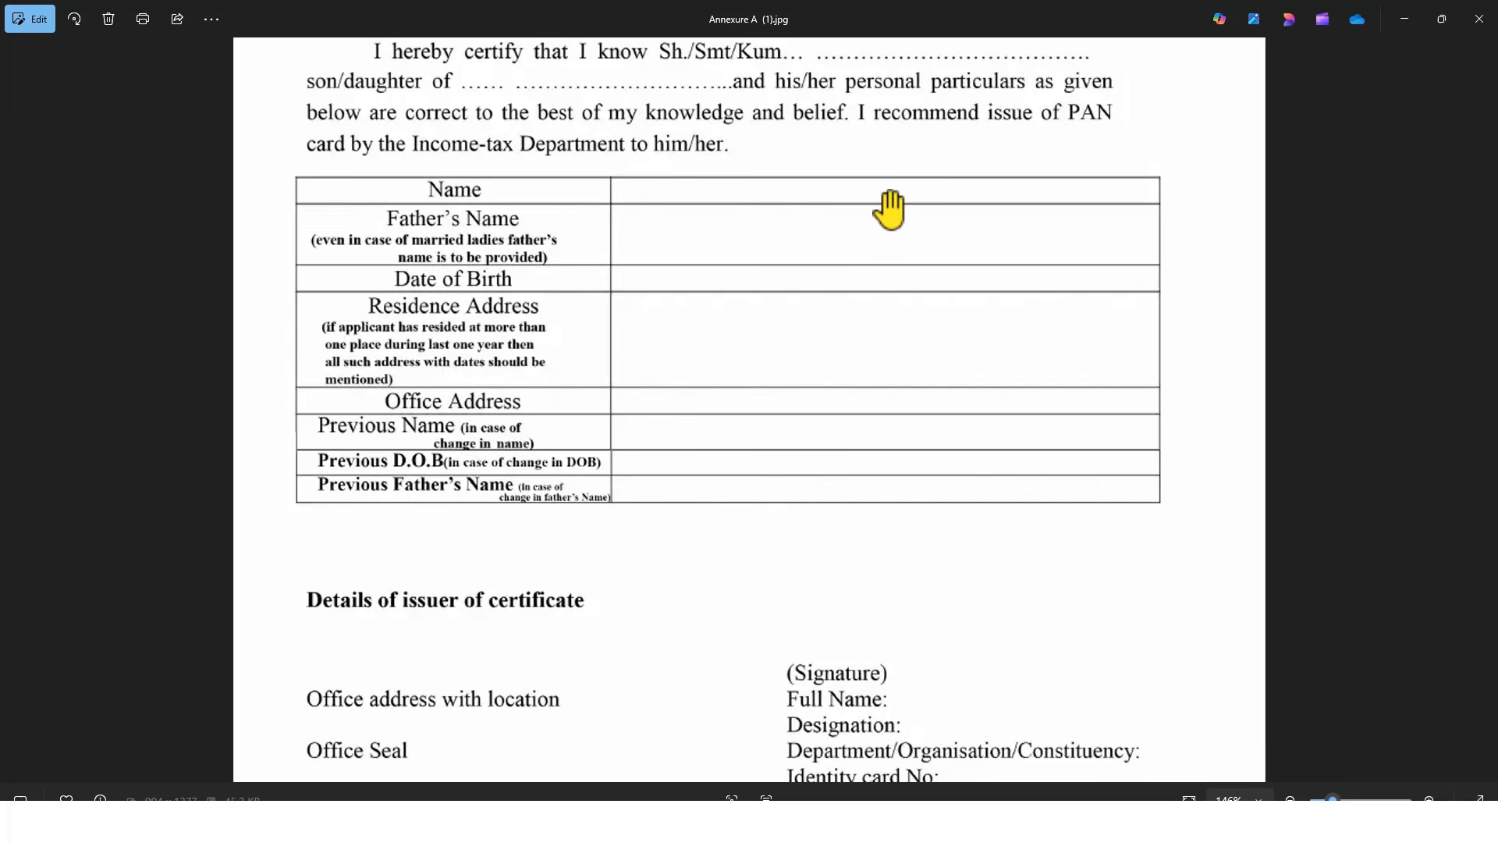
pyautogui.moveTo(890, 211); pyautogui.dragTo(932, 425)
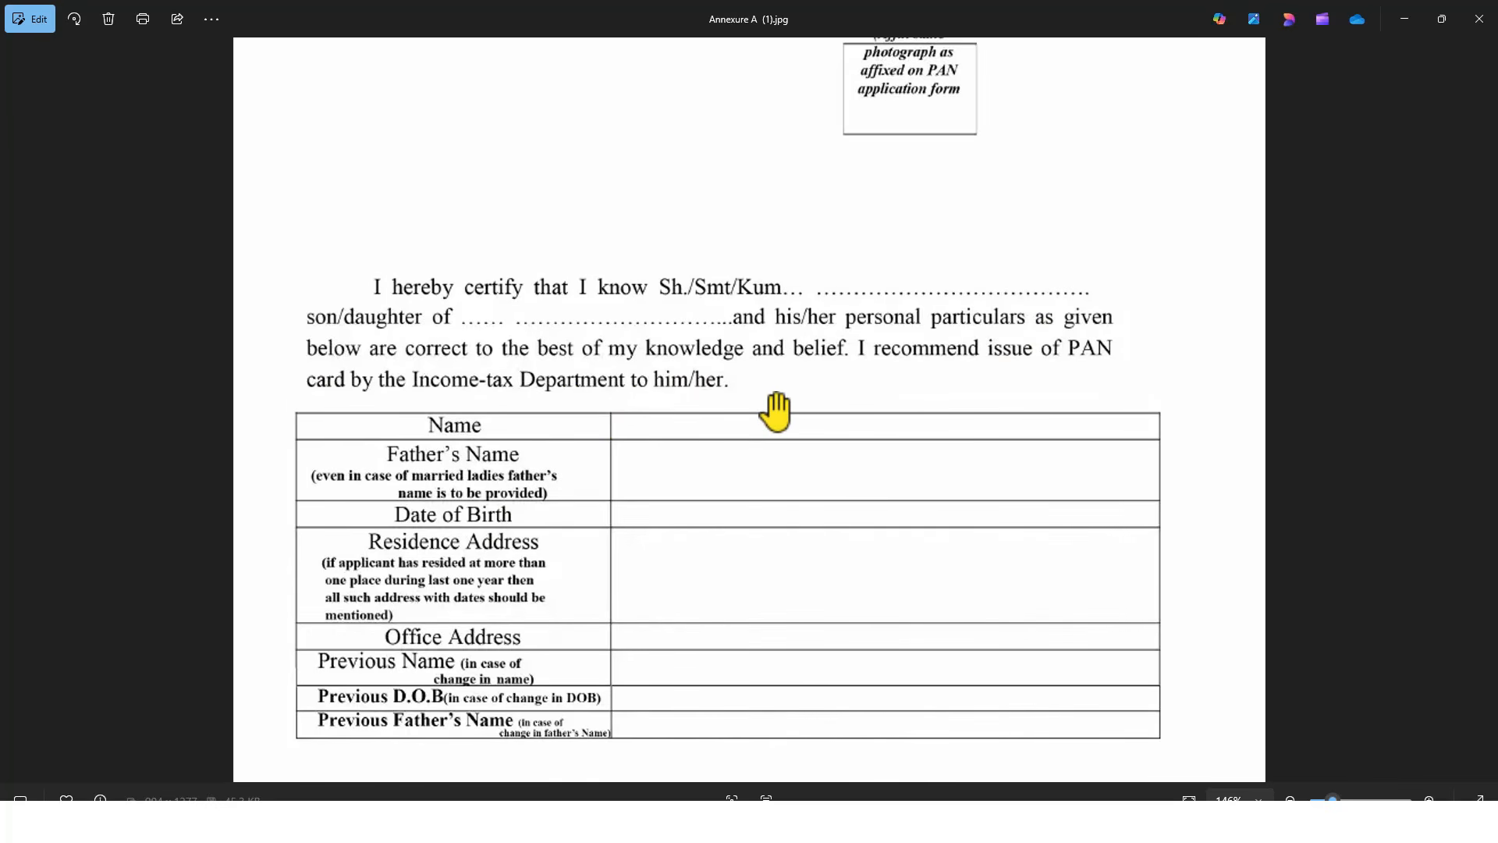
pyautogui.moveTo(749, 492); pyautogui.dragTo(775, 270)
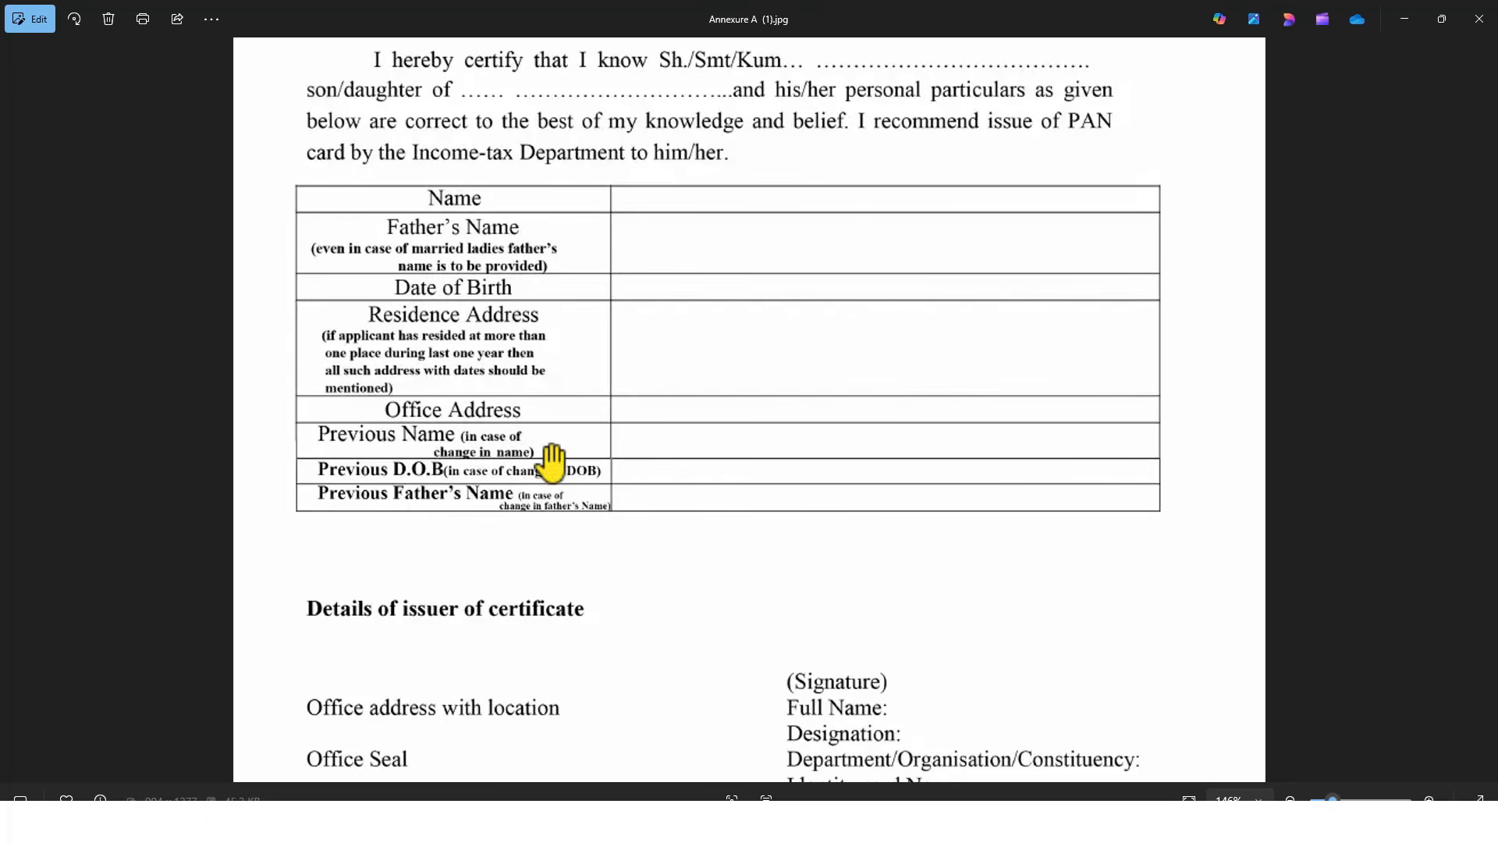
pyautogui.scroll(-2, 756, 365)
pyautogui.scroll(-1, 755, 364)
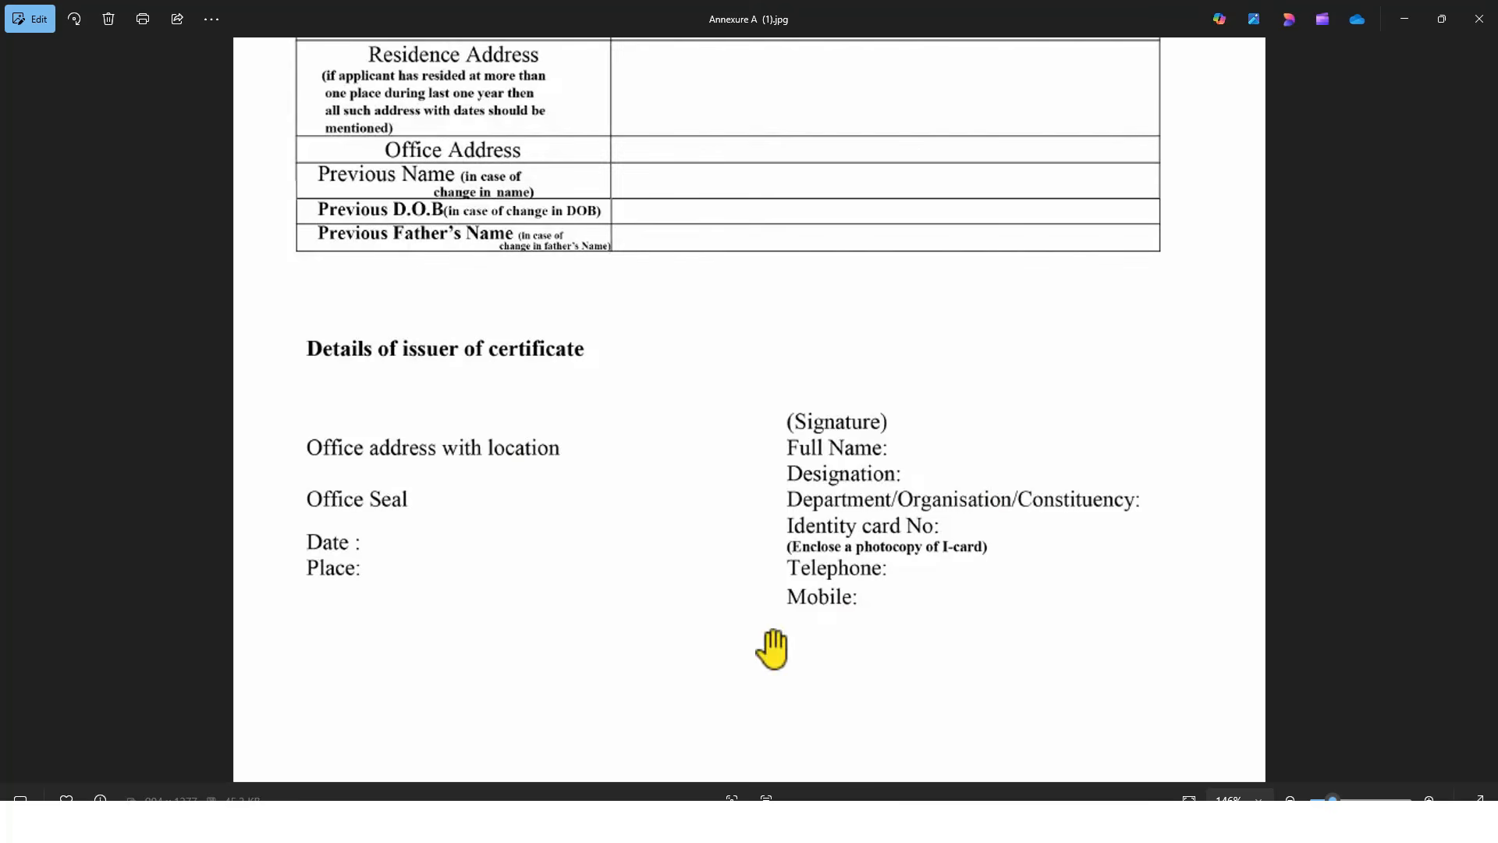
pyautogui.scroll(-3, 835, 484)
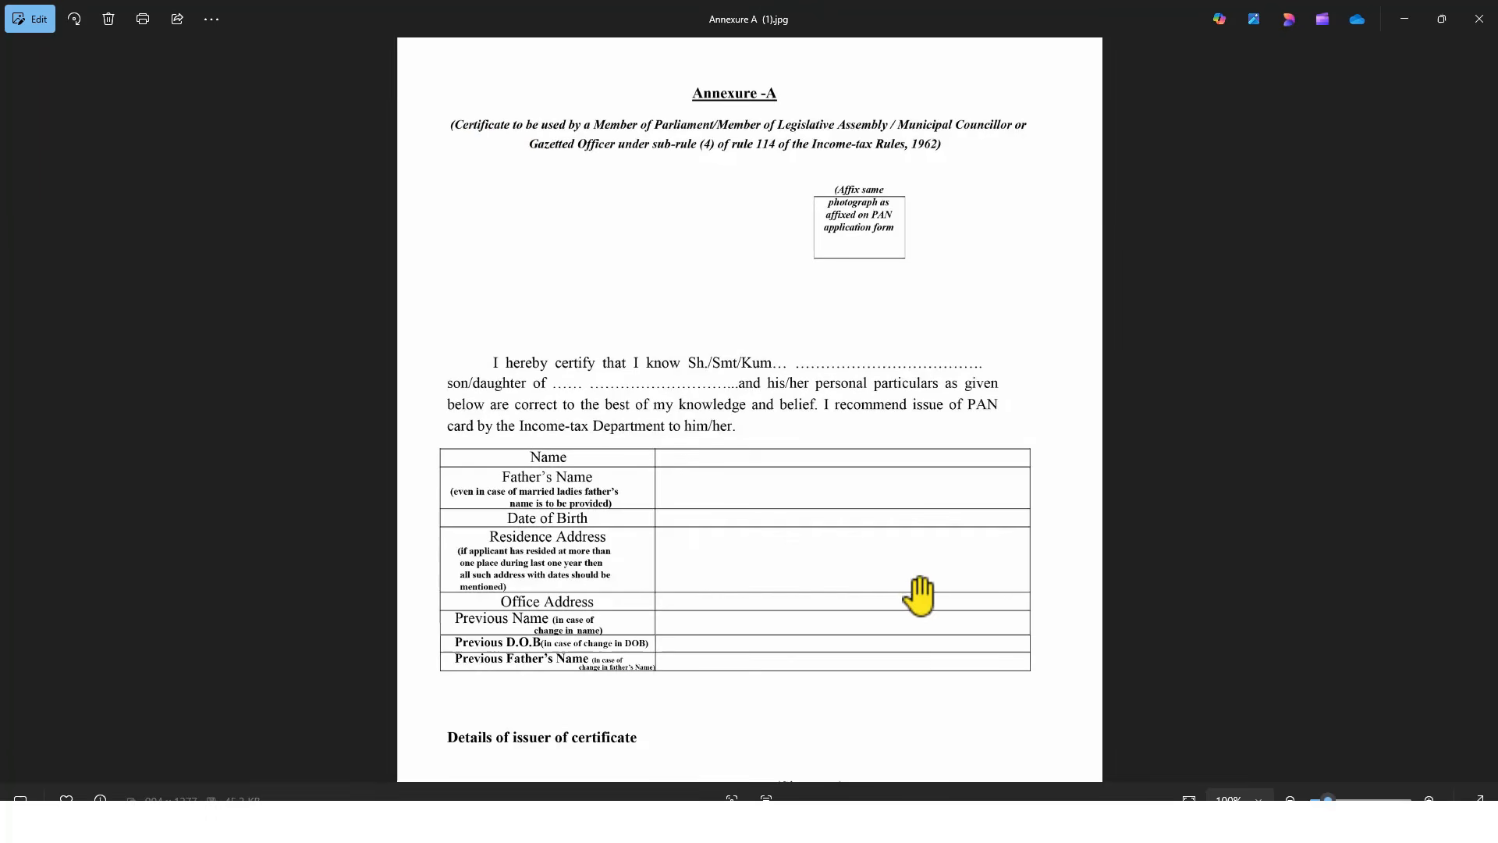
pyautogui.moveTo(895, 653); pyautogui.dragTo(959, 306)
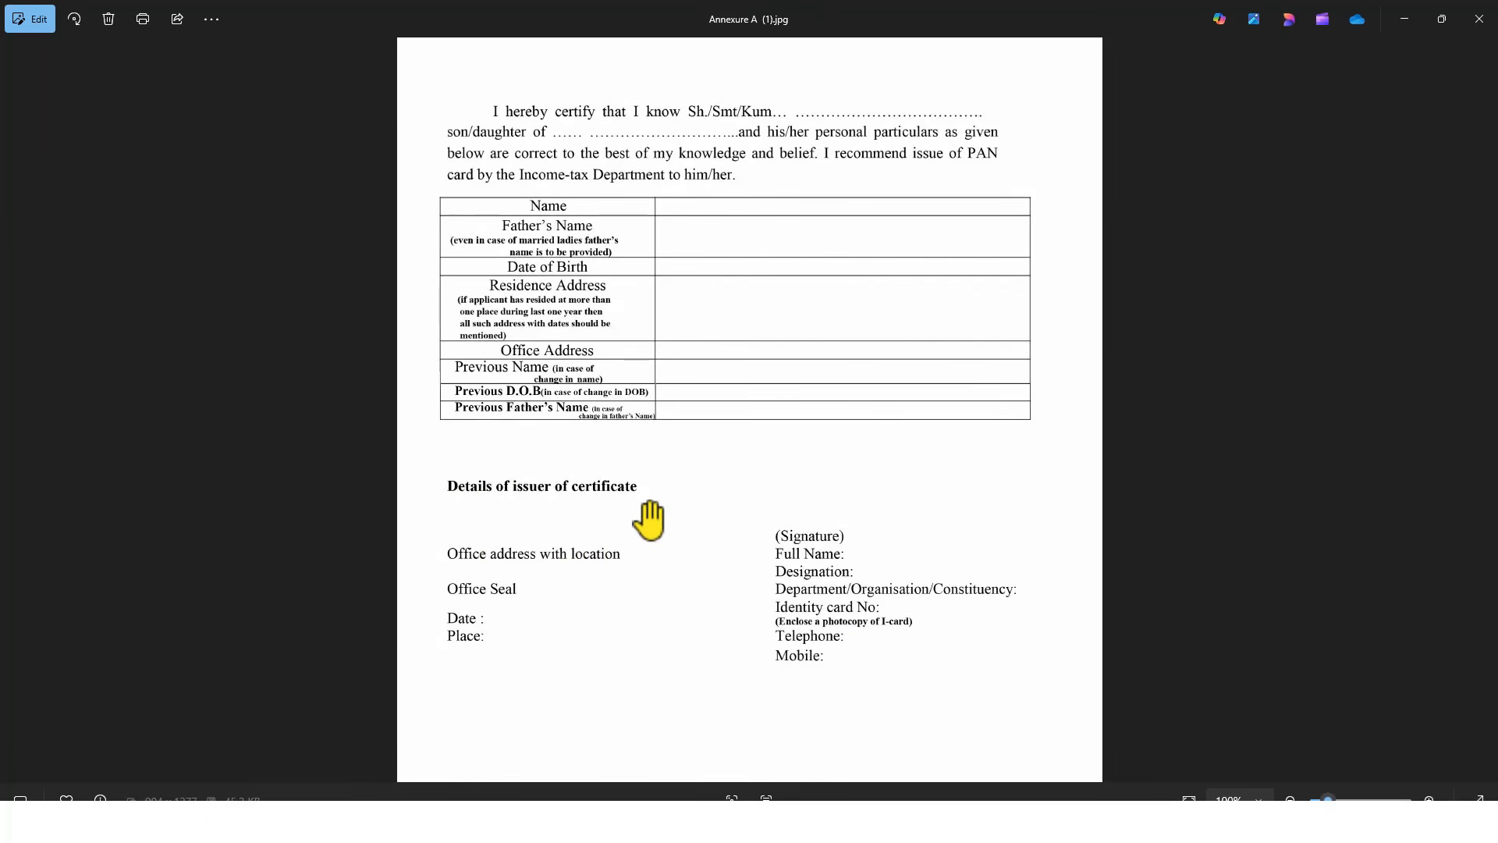
pyautogui.scroll(4, 843, 261)
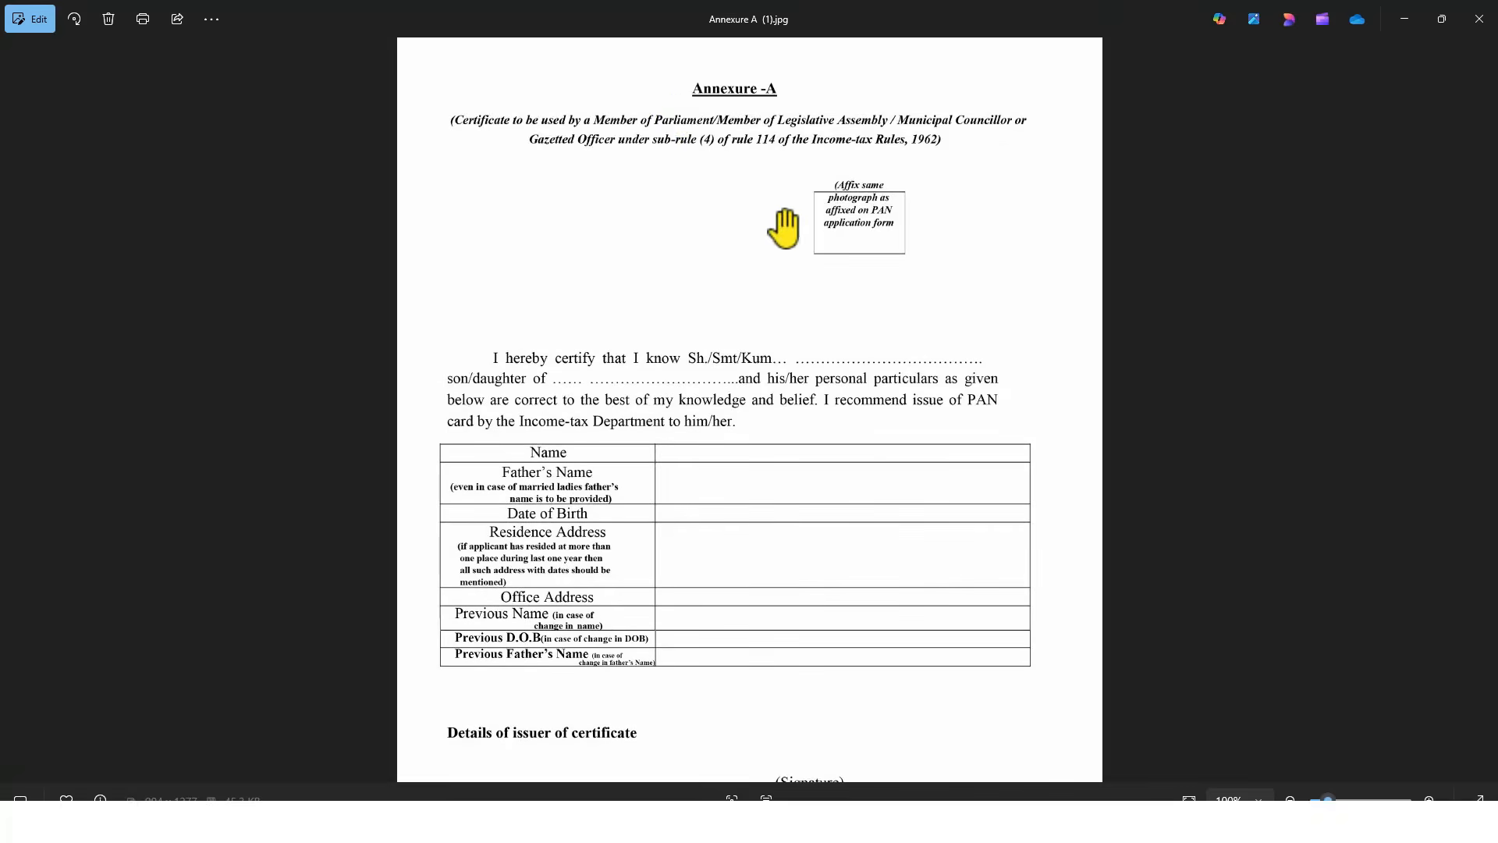
pyautogui.scroll(1, 636, 107)
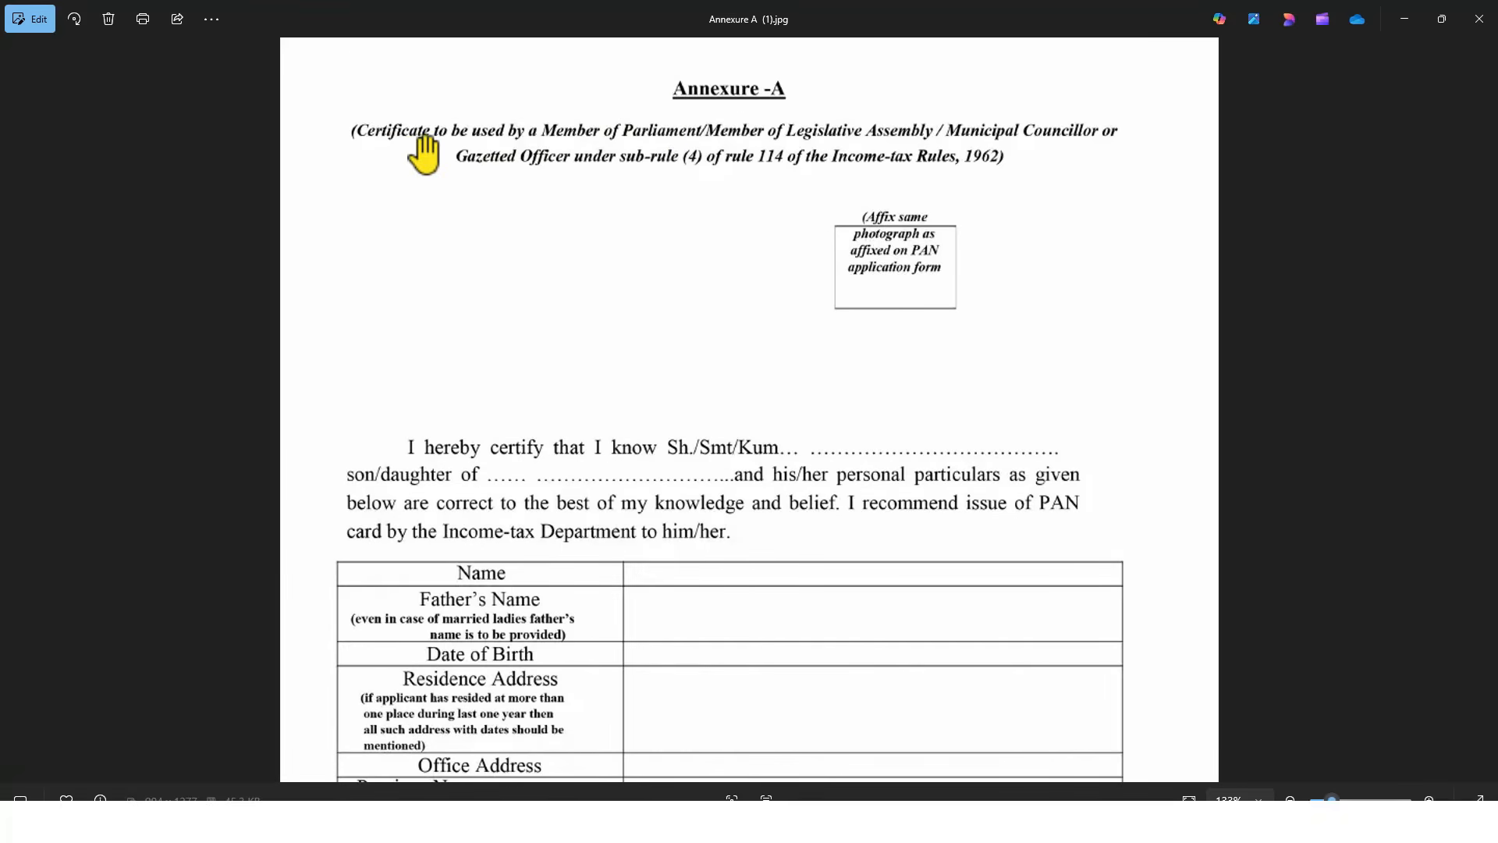